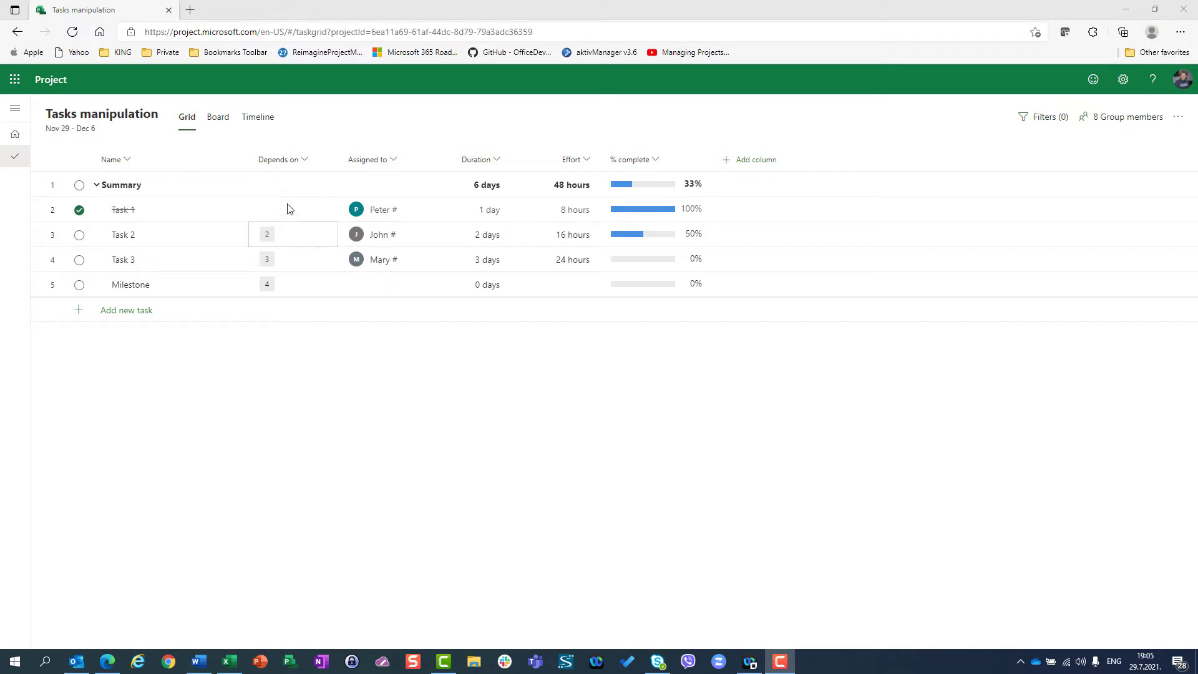
# View the project timeline, bring Task 1's bar into view there, and return to the grid view.
pyautogui.click(250, 119)
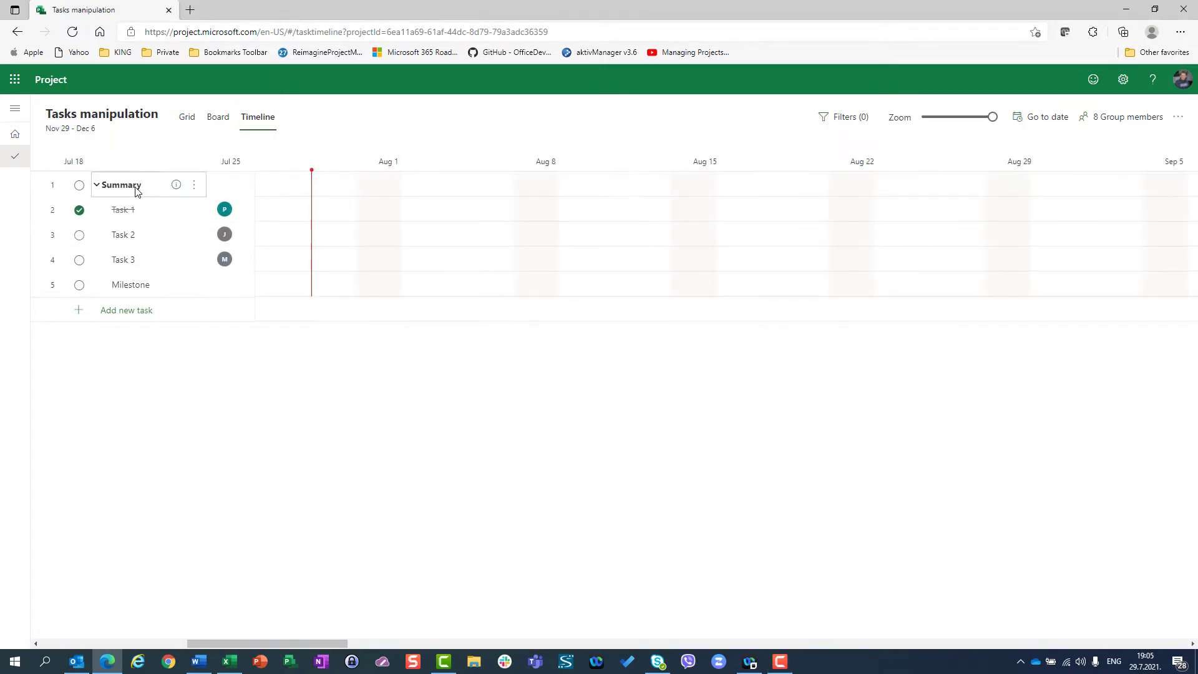
pyautogui.click(193, 210)
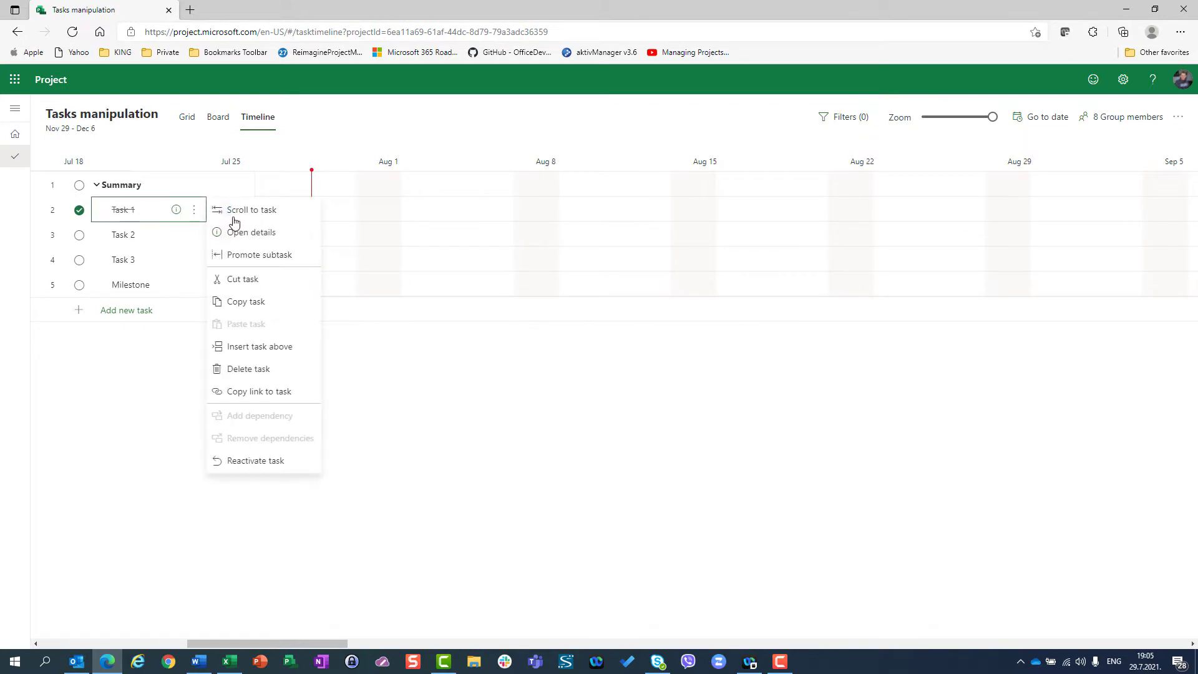
pyautogui.click(230, 215)
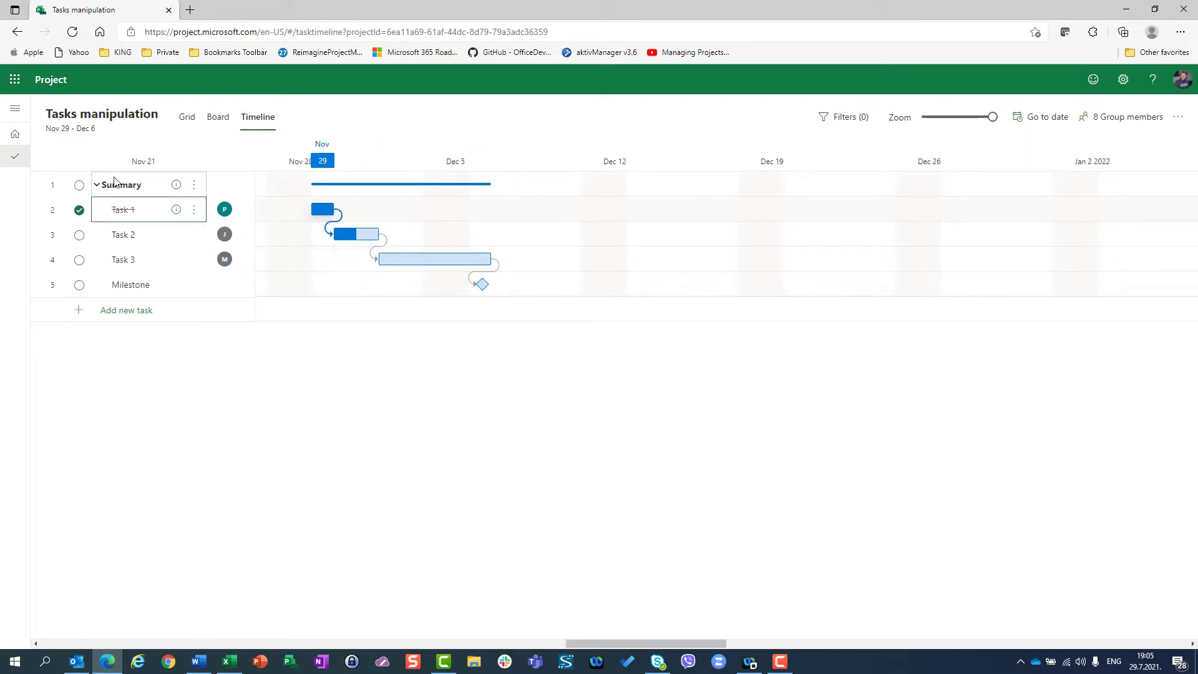
pyautogui.click(187, 117)
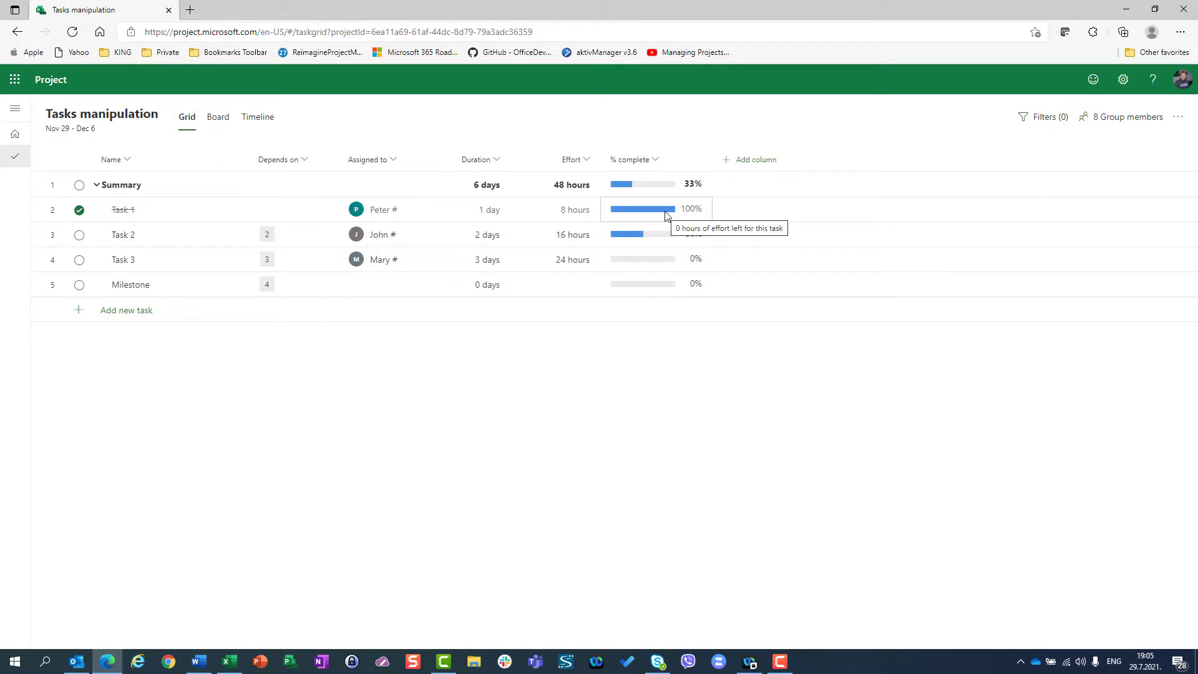
pyautogui.moveTo(645, 241)
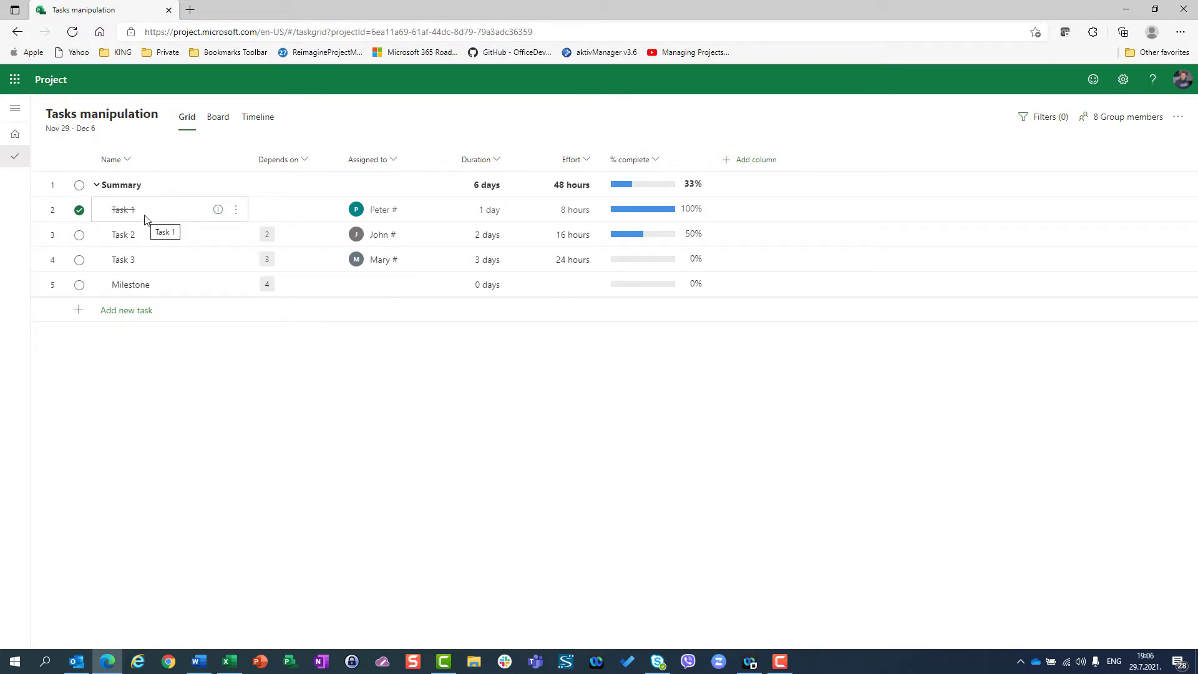
# Open the details of Task 1 and add the note "A note for Task 1".
pyautogui.click(236, 213)
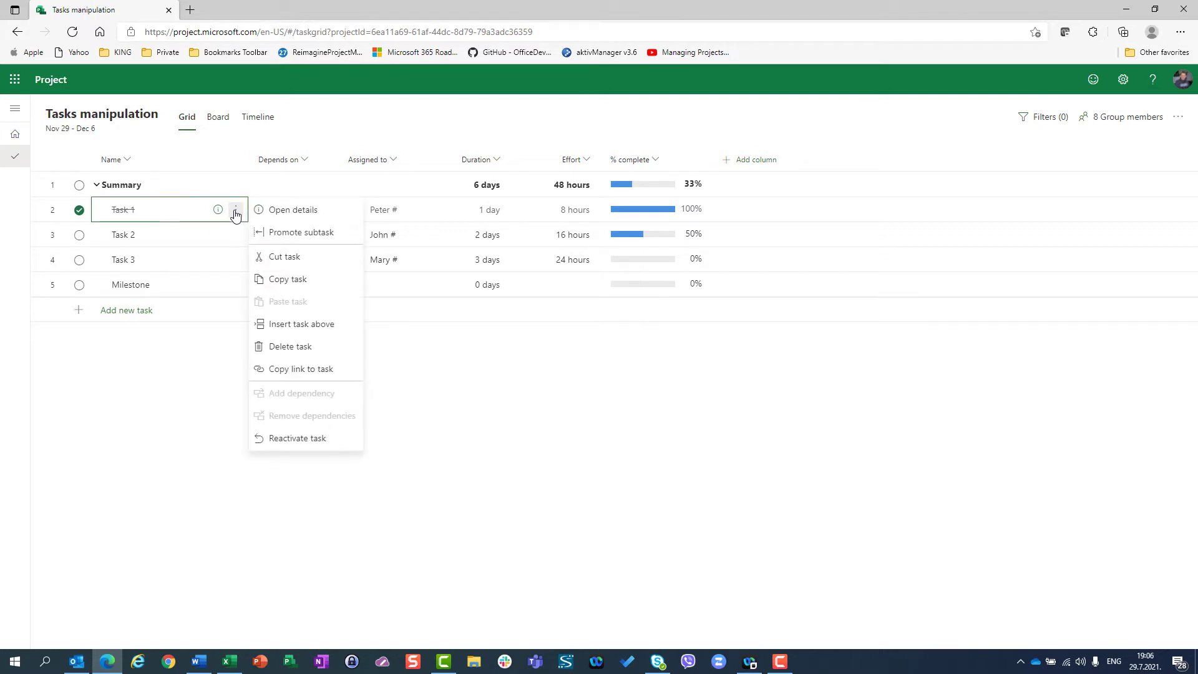
pyautogui.click(235, 213)
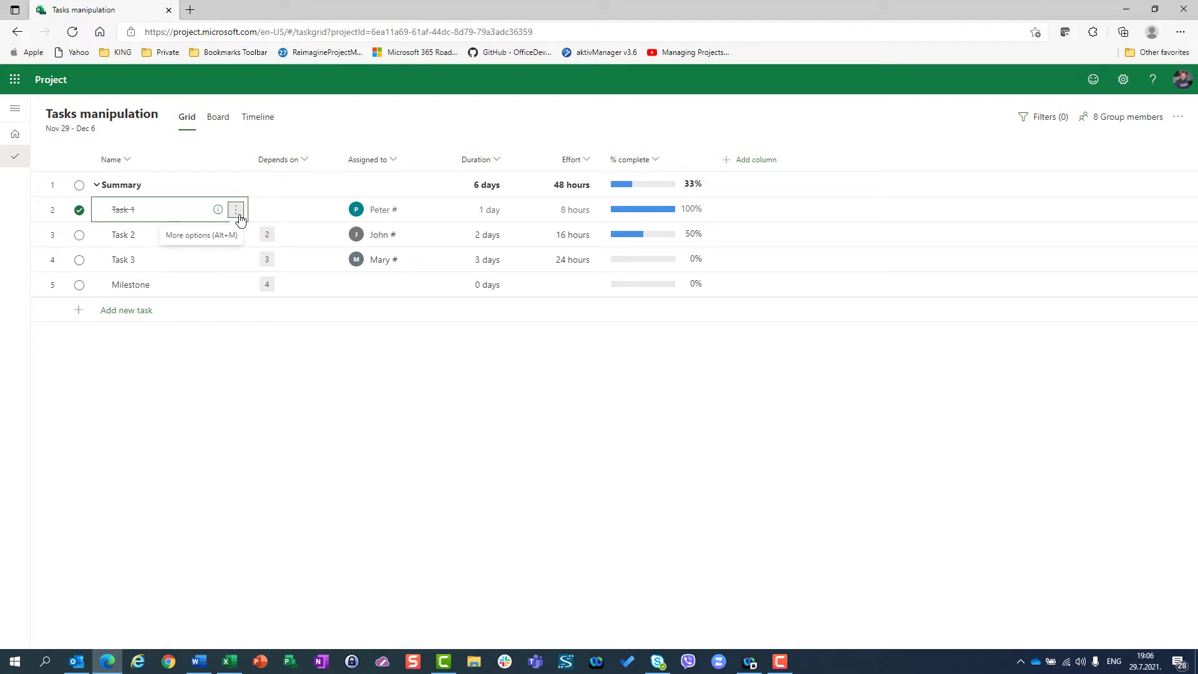
pyautogui.click(236, 211)
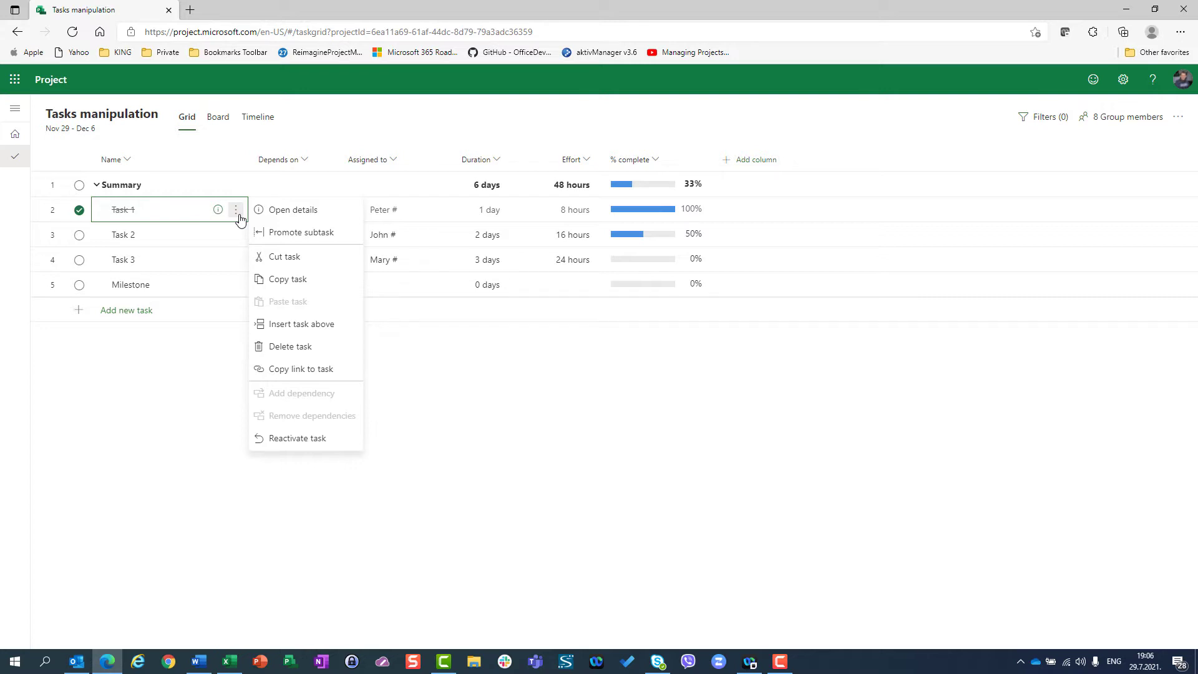
pyautogui.click(284, 211)
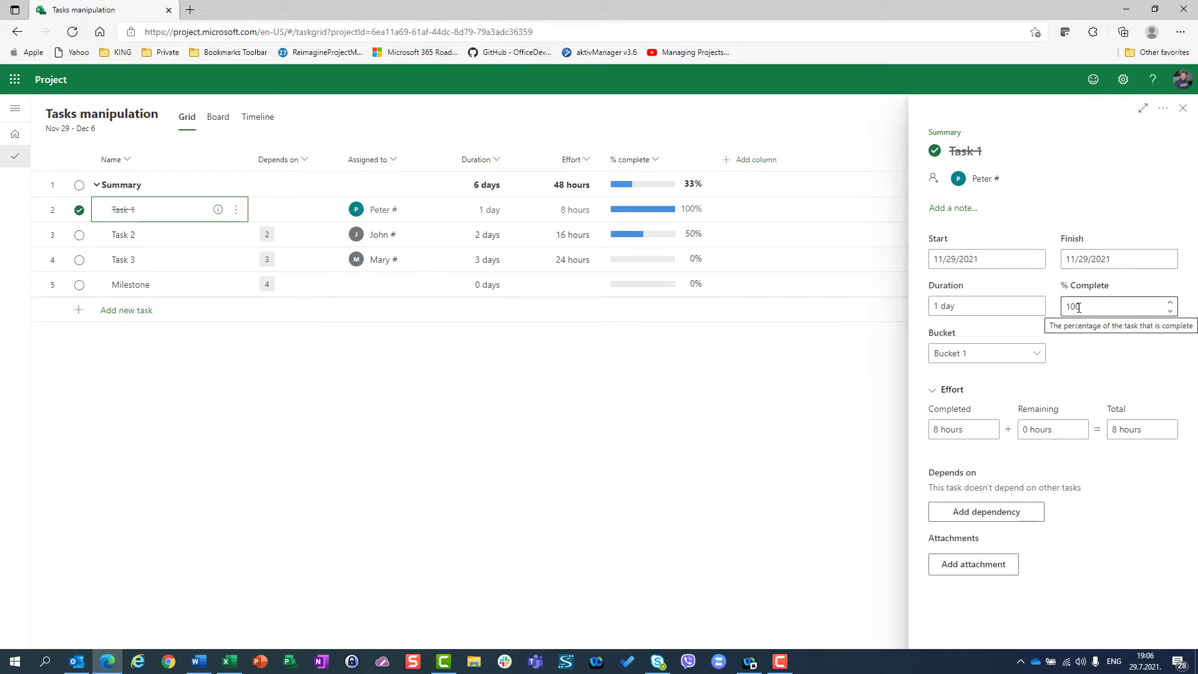
pyautogui.click(961, 213)
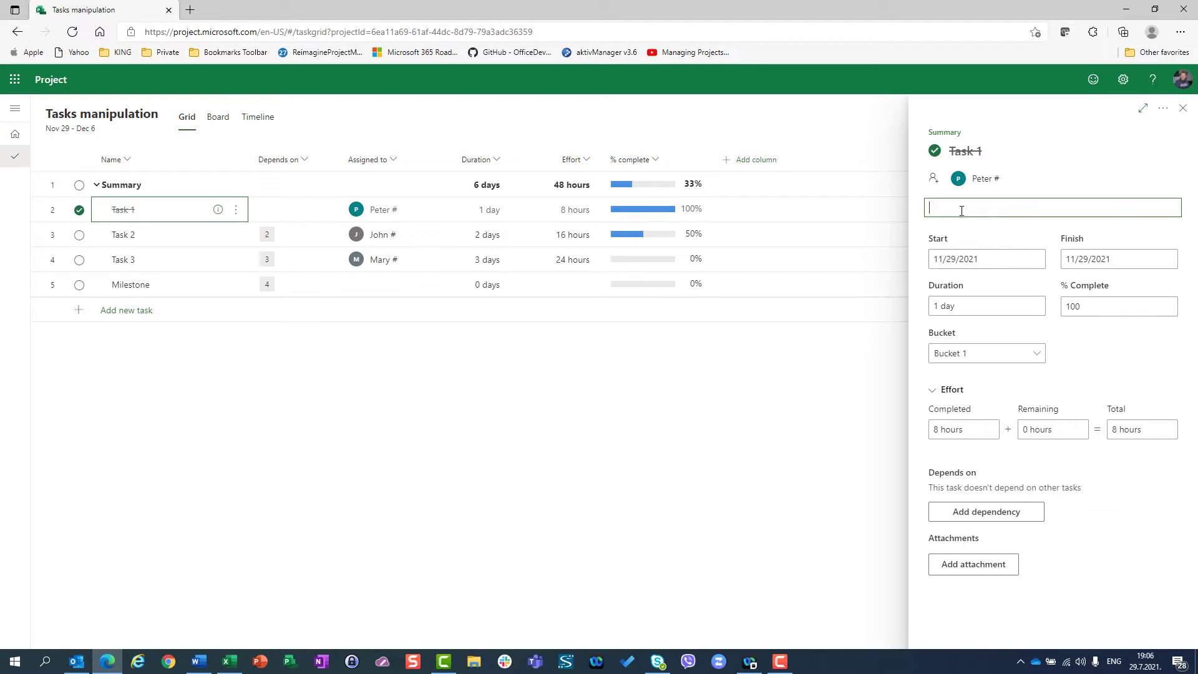
pyautogui.write('N')
pyautogui.press('BackSpace')
pyautogui.write('A note for Task 1')
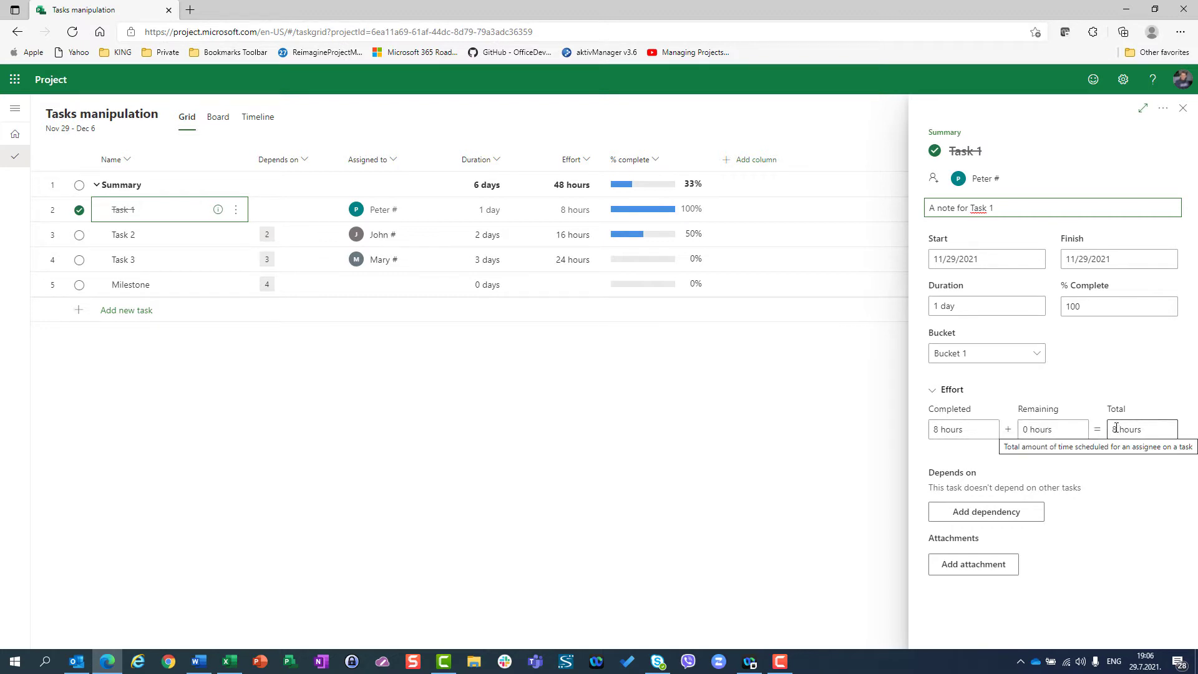
pyautogui.click(997, 513)
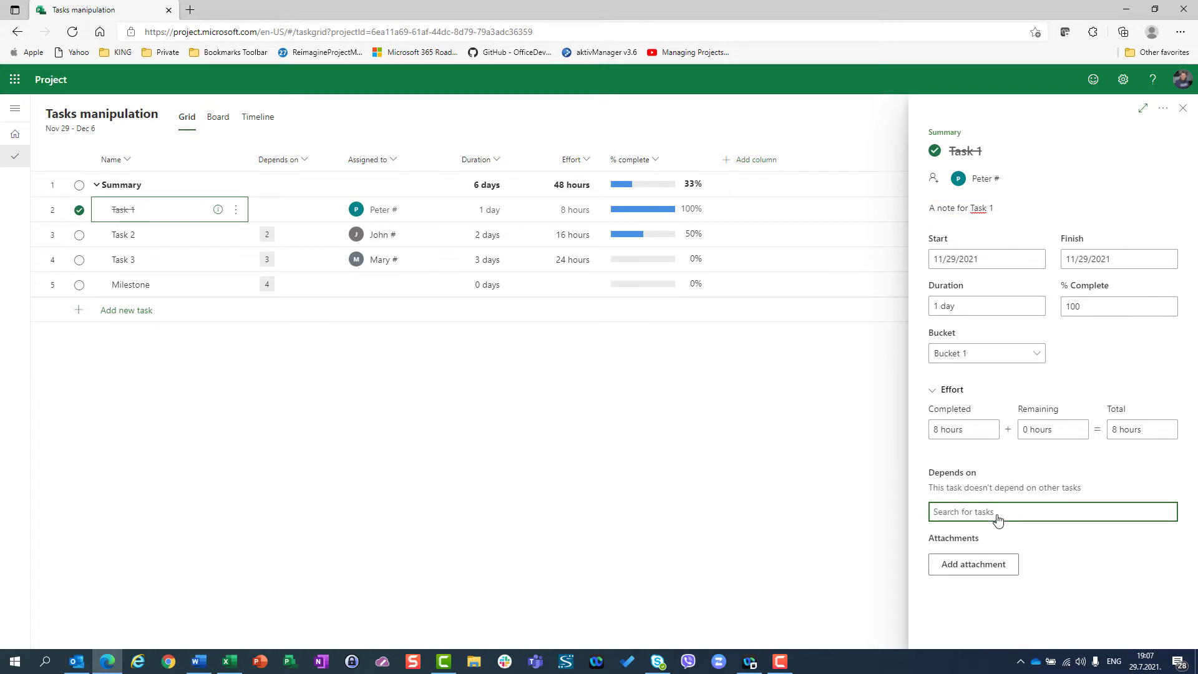
pyautogui.write('Ta')
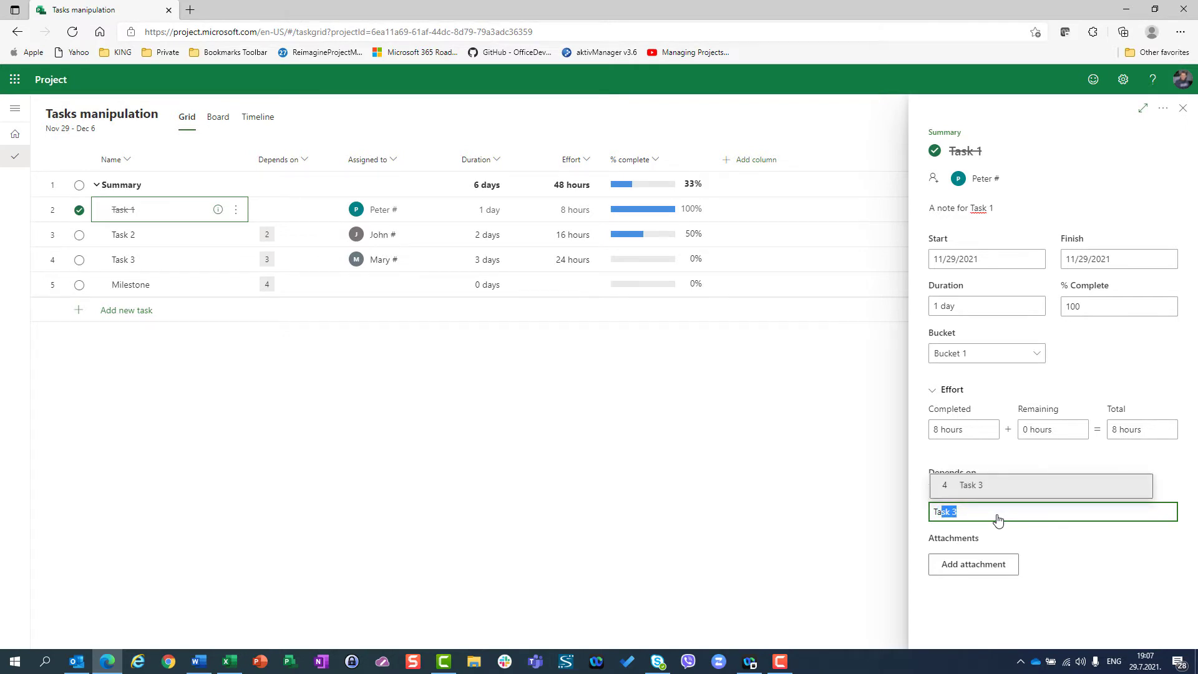
pyautogui.press('BackSpace')
pyautogui.press('BackSpace')
pyautogui.press('BackSpace')
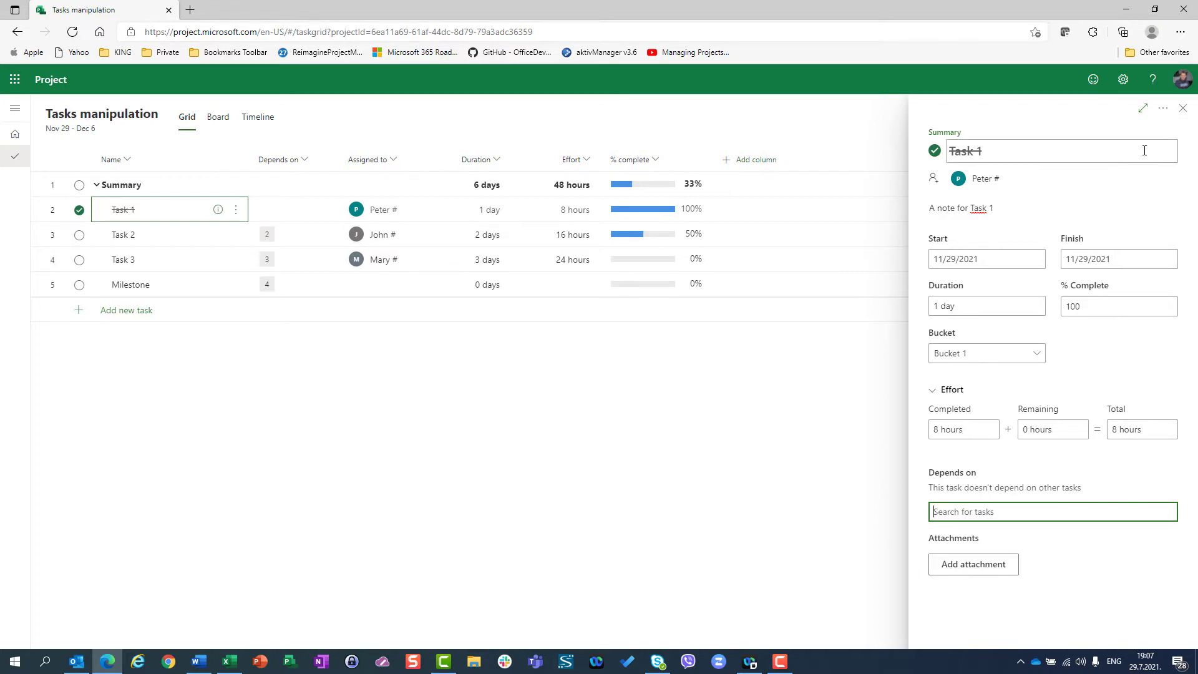
pyautogui.click(1183, 108)
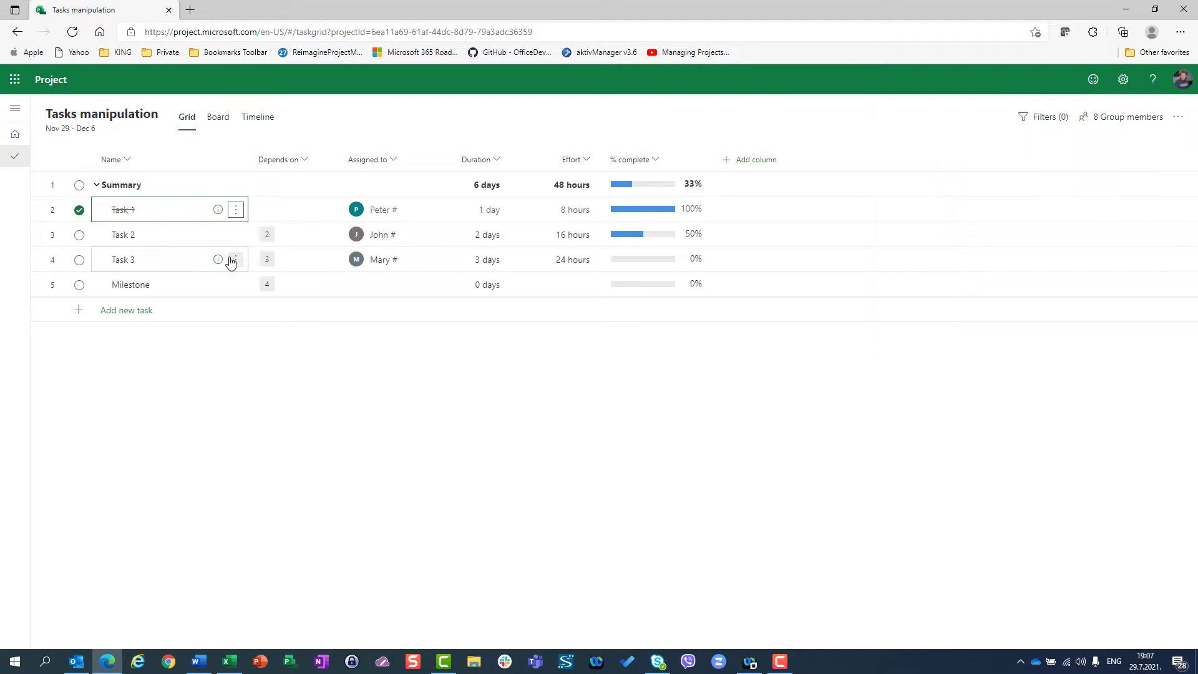
pyautogui.click(217, 210)
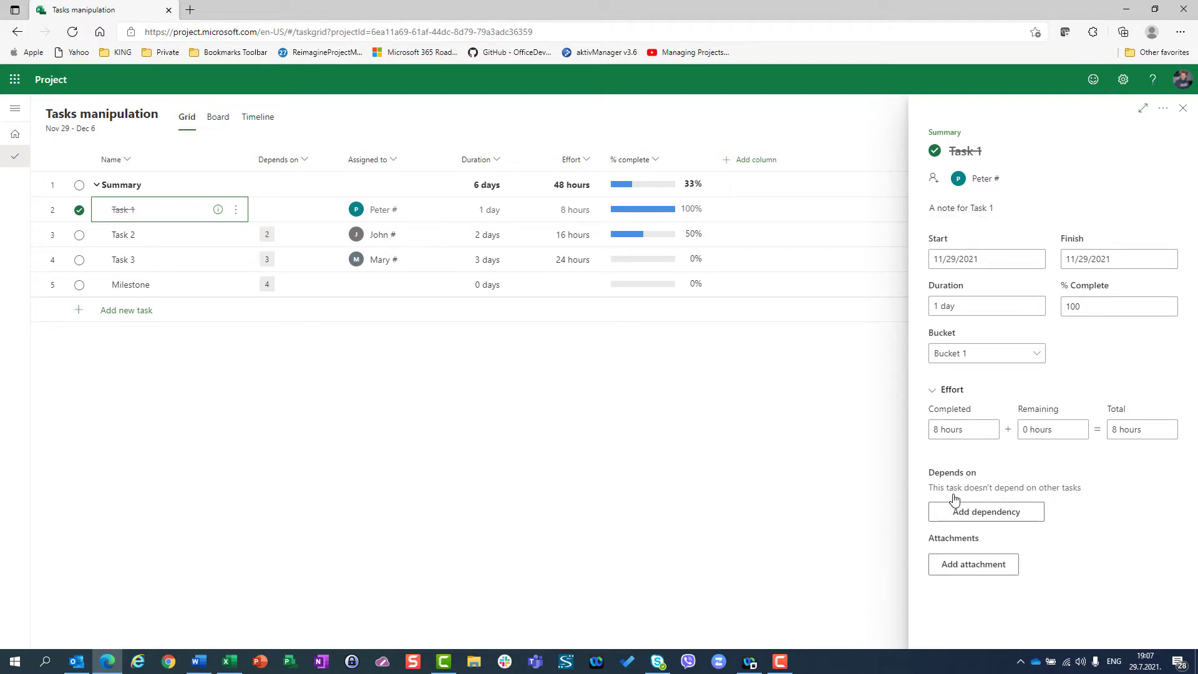
pyautogui.click(1183, 109)
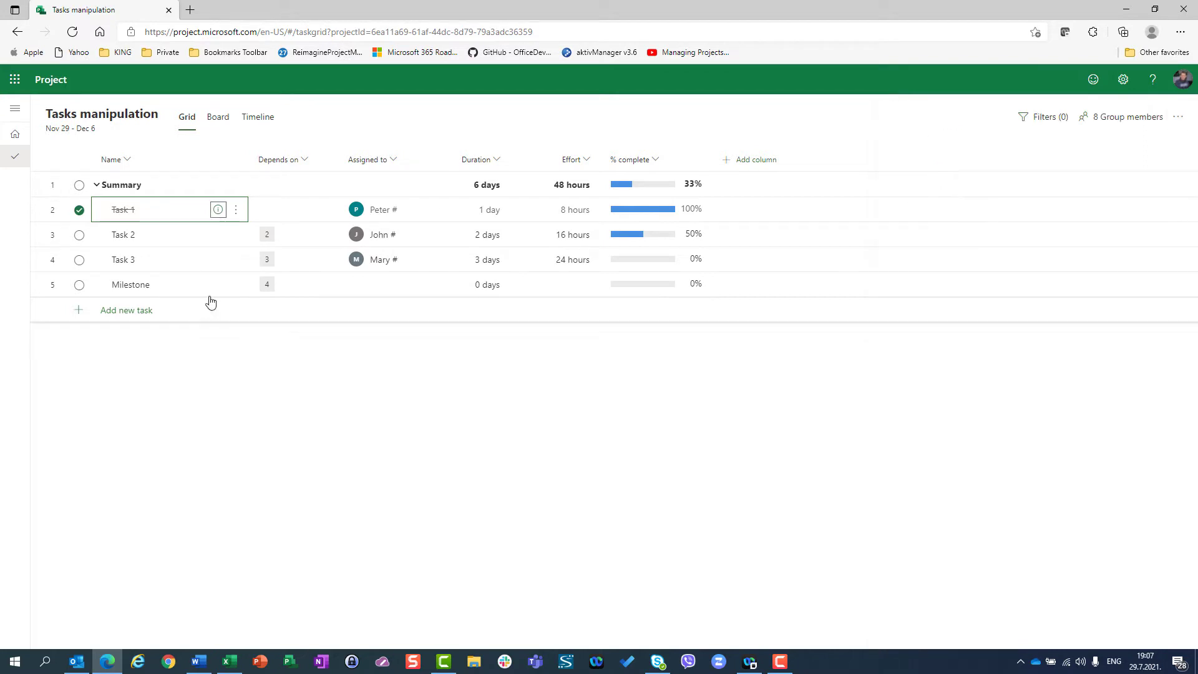
# In Task 3's details, add Task 1 as a dependency and remove the dependency on Task 2.
pyautogui.click(173, 262)
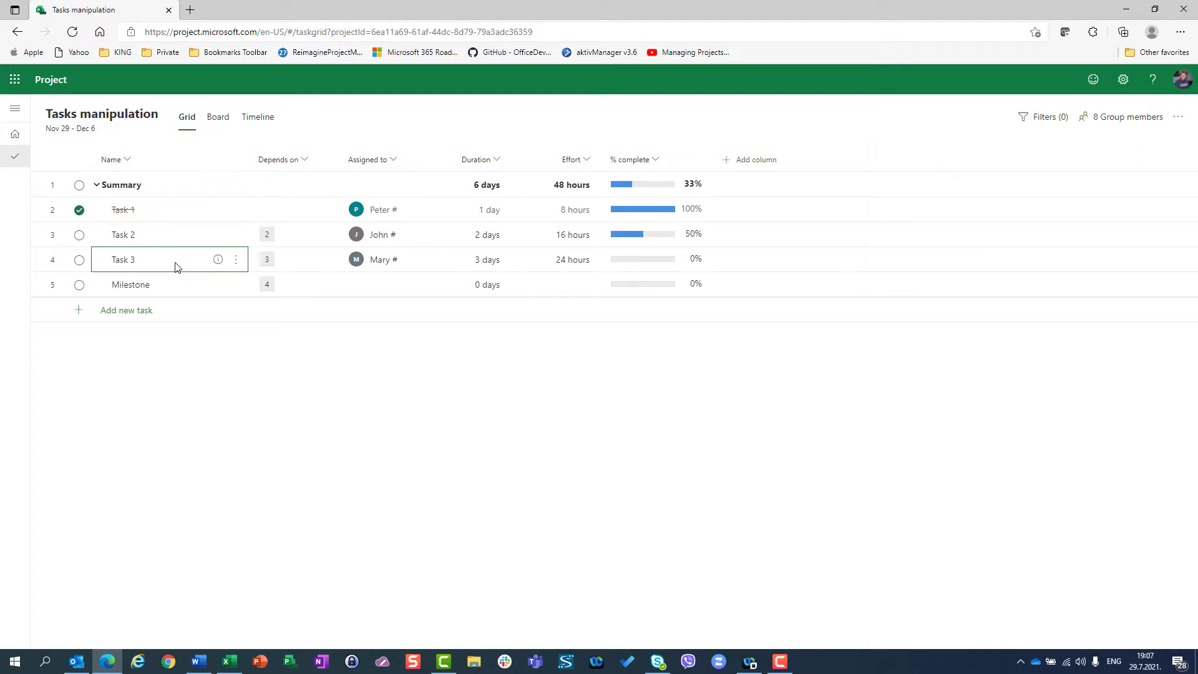
pyautogui.click(236, 259)
pyautogui.click(275, 260)
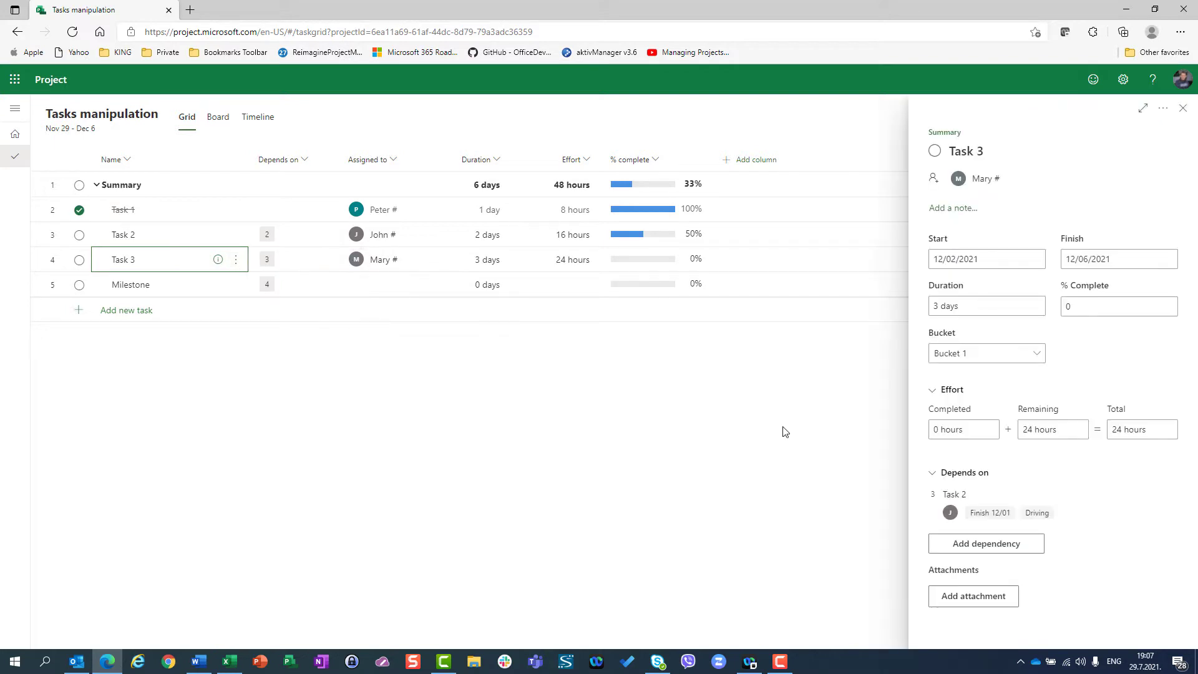
pyautogui.click(980, 544)
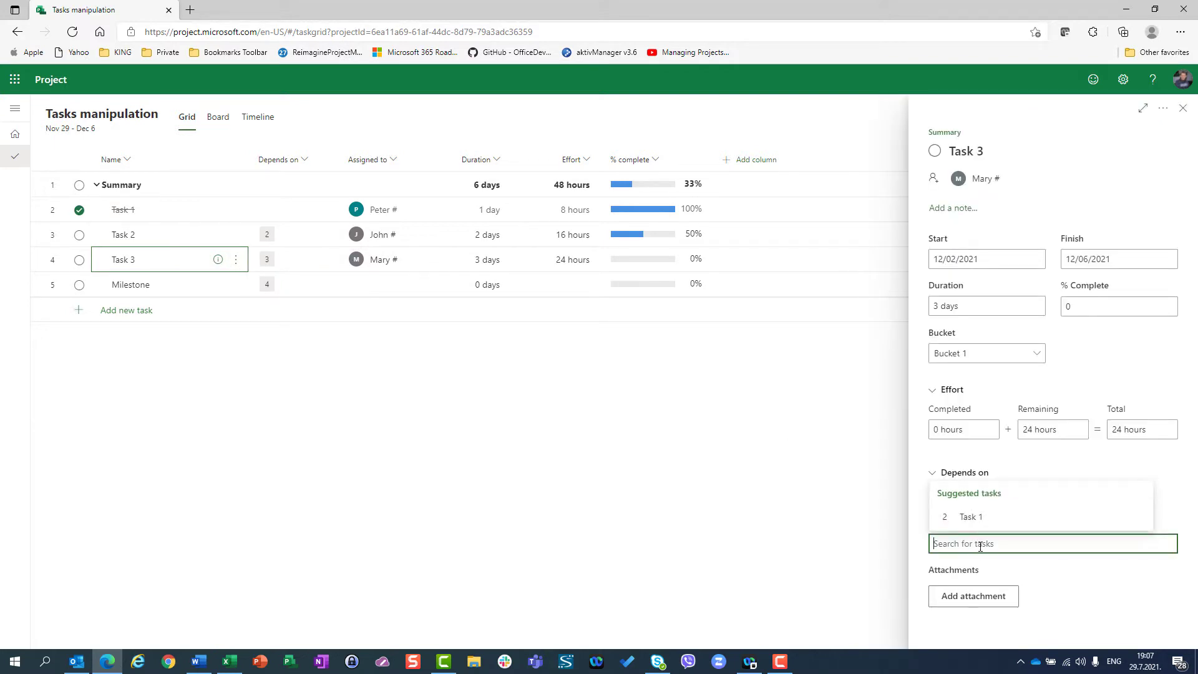
pyautogui.click(974, 523)
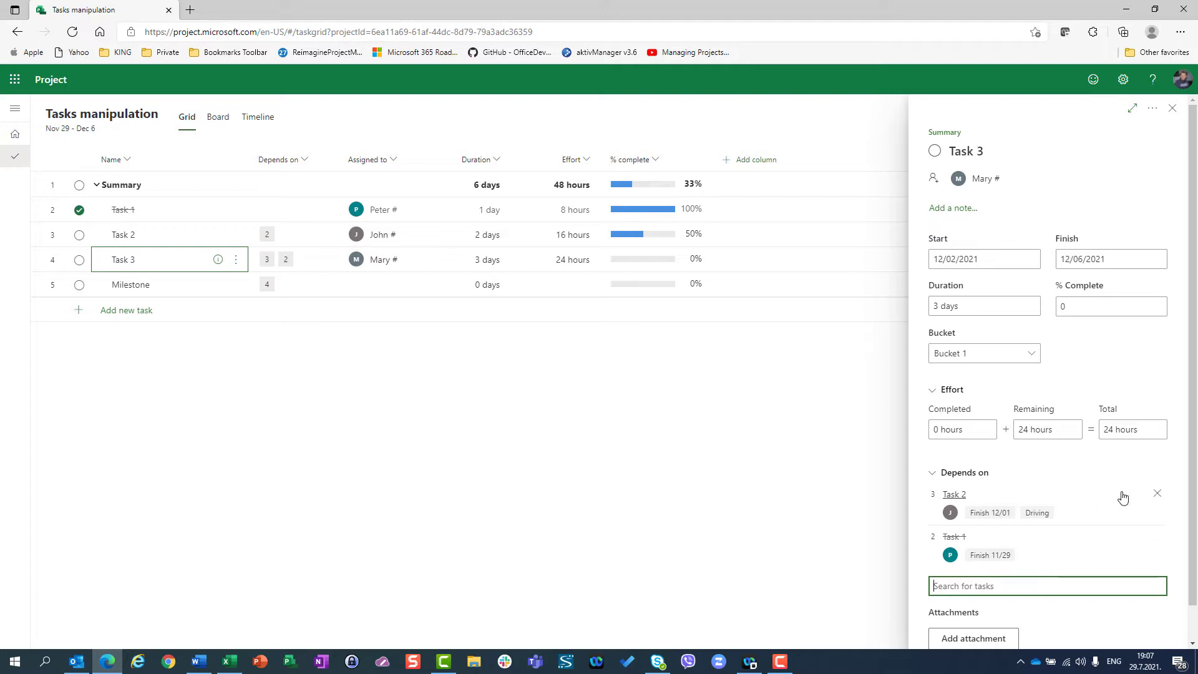
pyautogui.click(1157, 493)
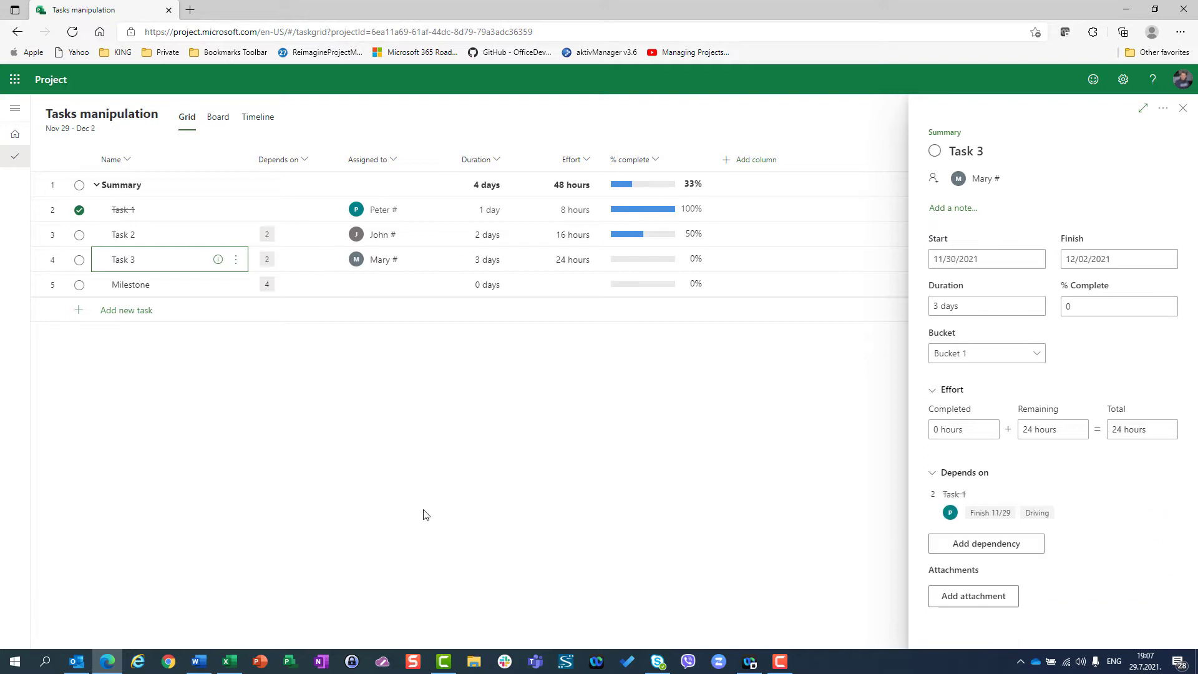
pyautogui.click(269, 261)
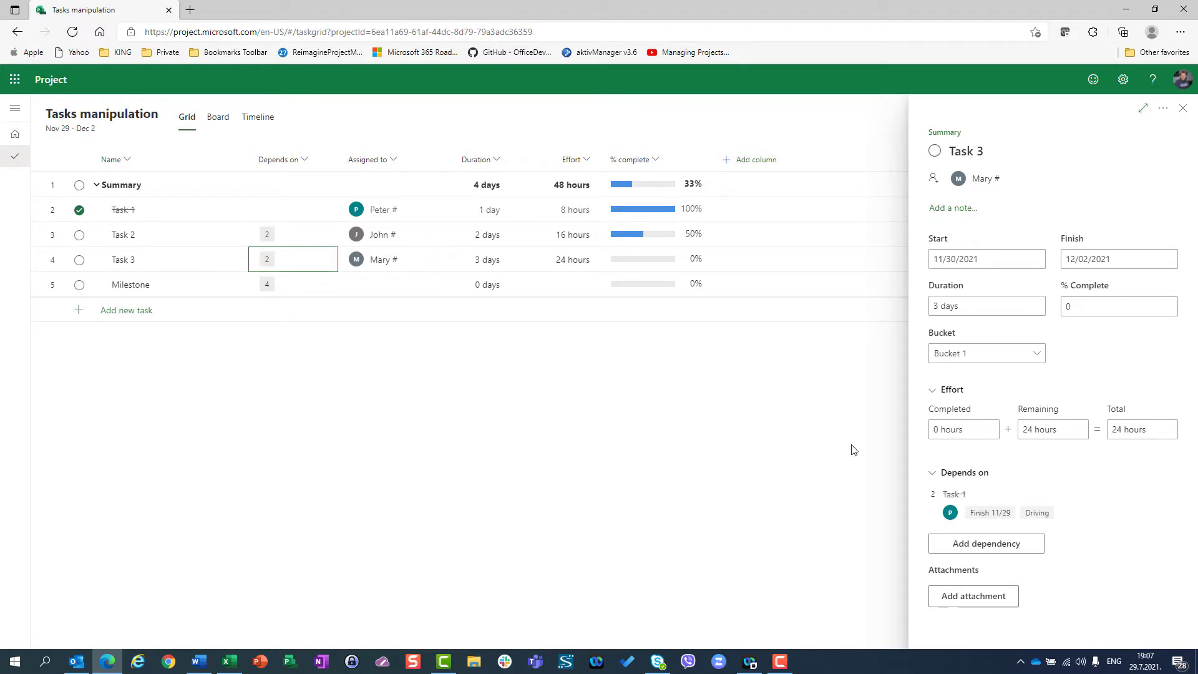
# Add Task 2 as a further dependency of Task 3 and close the task details.
pyautogui.click(989, 549)
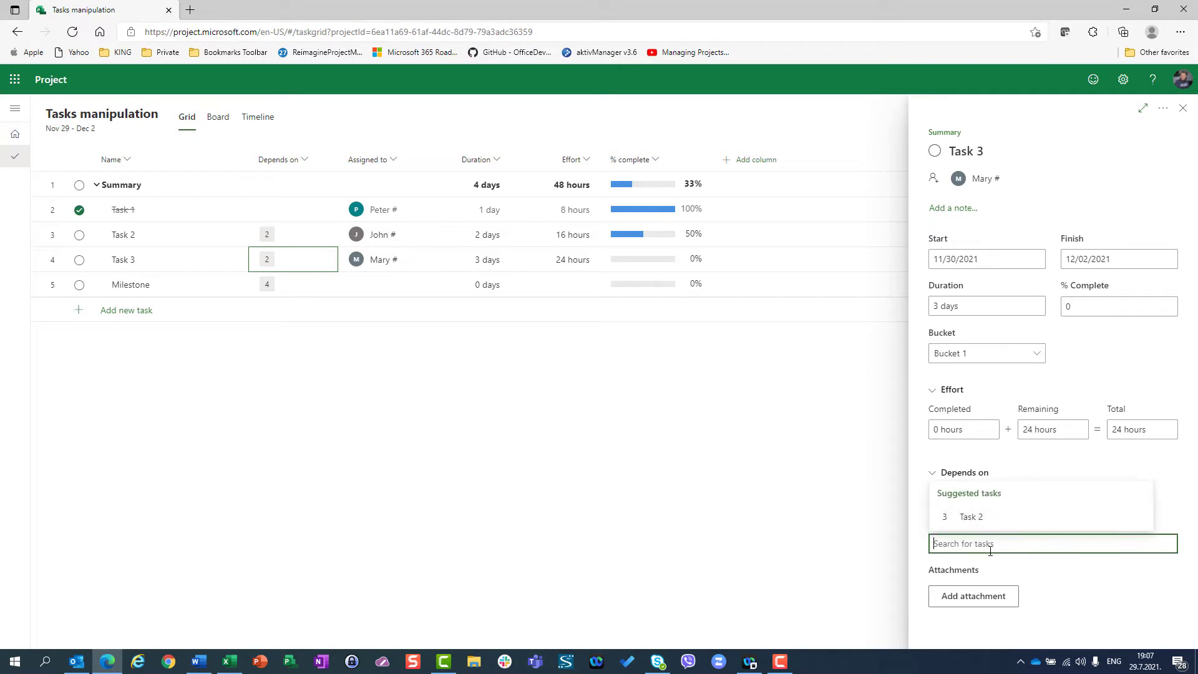
pyautogui.click(964, 520)
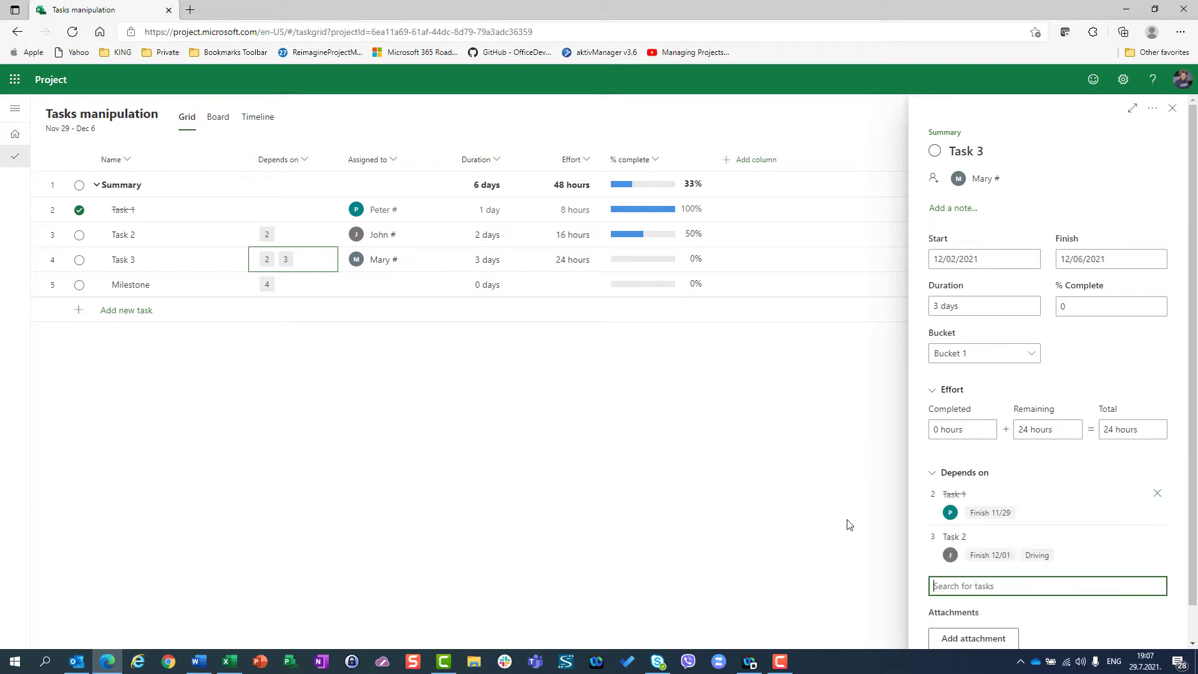
pyautogui.click(319, 407)
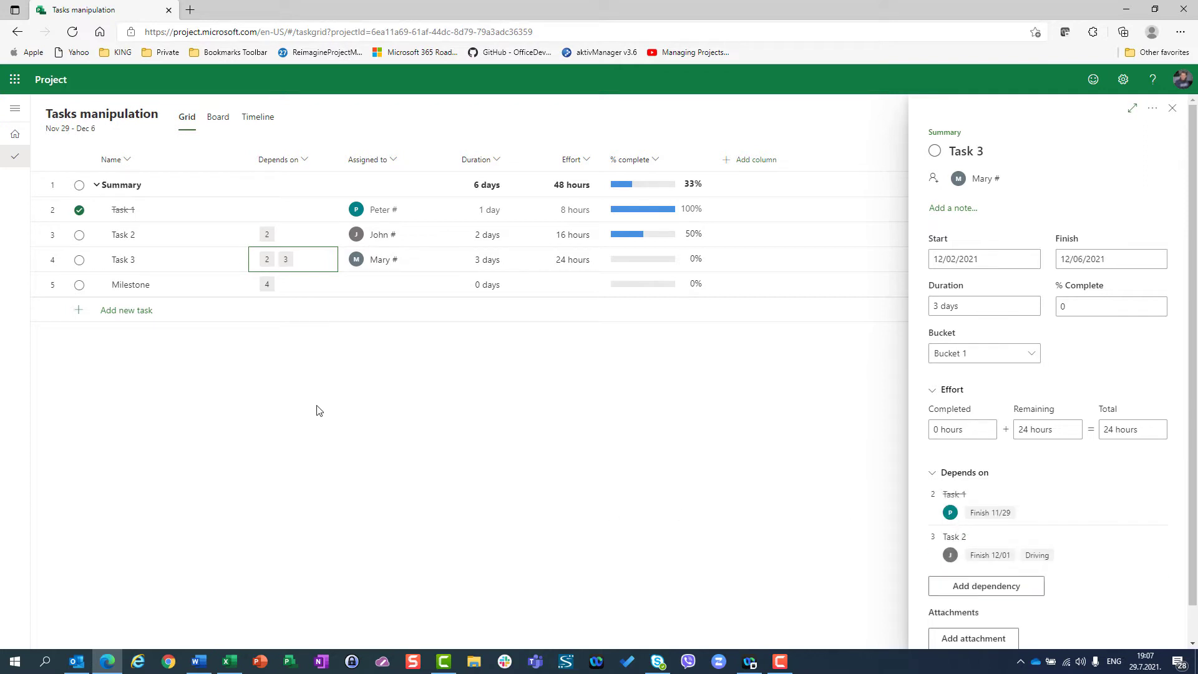
pyautogui.click(1172, 108)
pyautogui.click(263, 266)
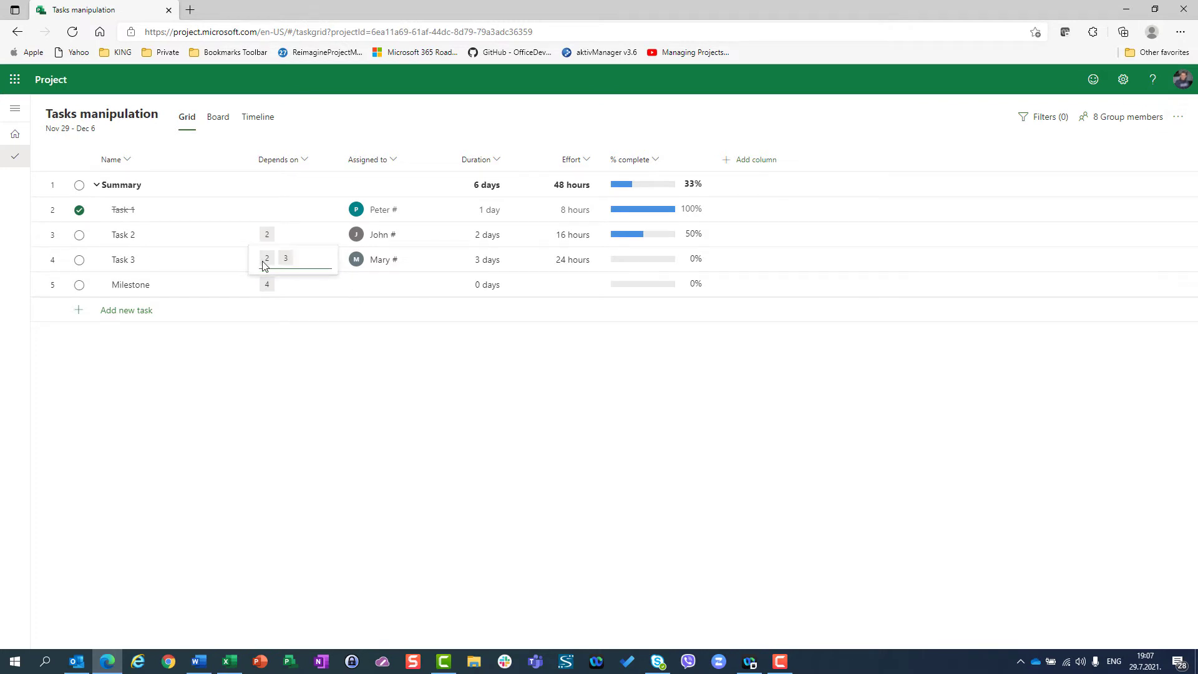
pyautogui.click(730, 319)
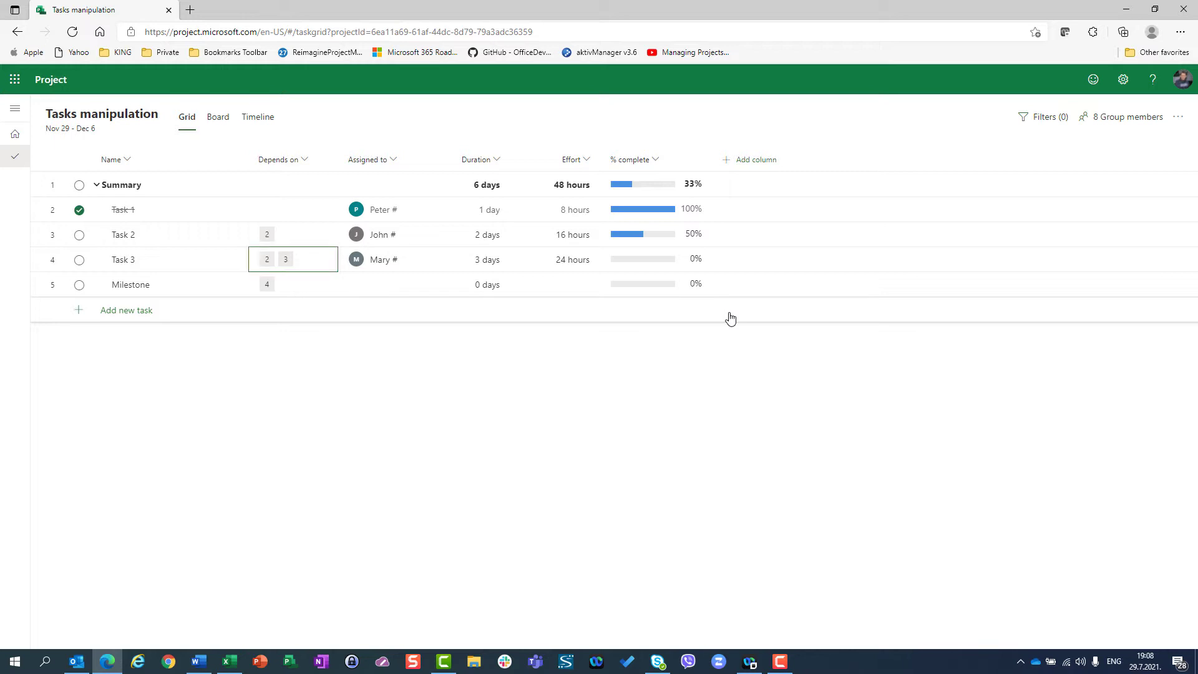
# Restore Task 3's dependencies in the grid to Task 2 only.
pyautogui.press('BackSpace')
pyautogui.hotkey('ctrl', 'z')
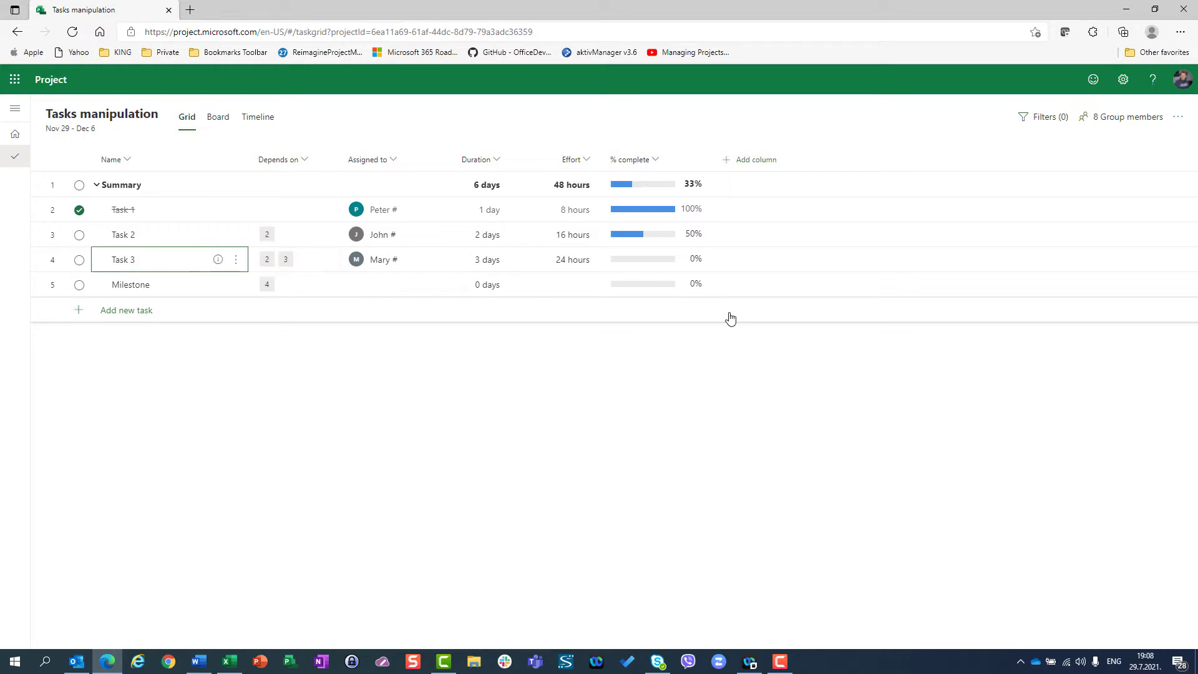
pyautogui.press('Tab')
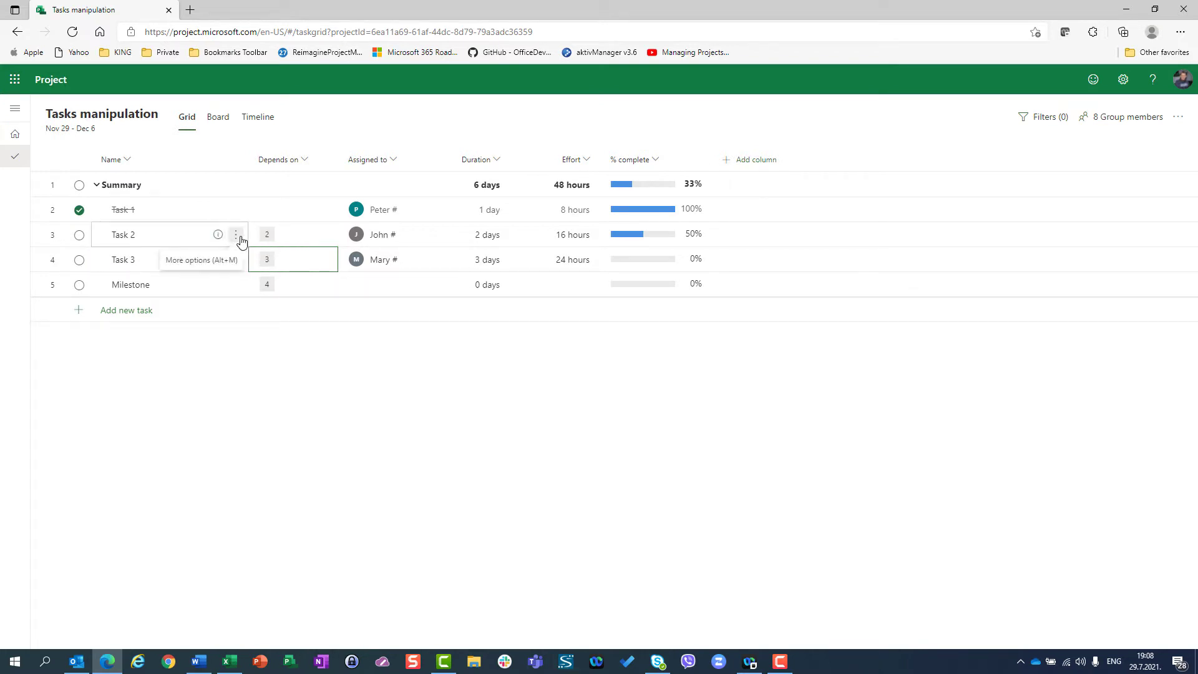
# Make Task 2 a subtask of Task 1 and promote it back to its former outline level.
pyautogui.click(239, 238)
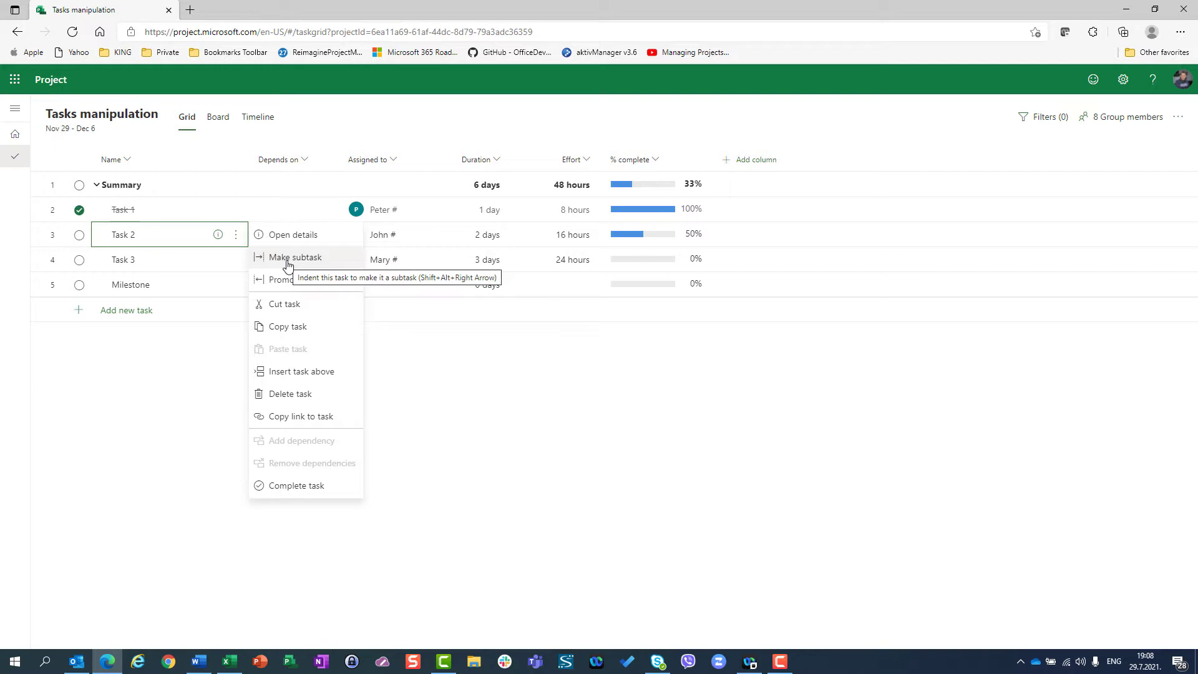
pyautogui.click(287, 265)
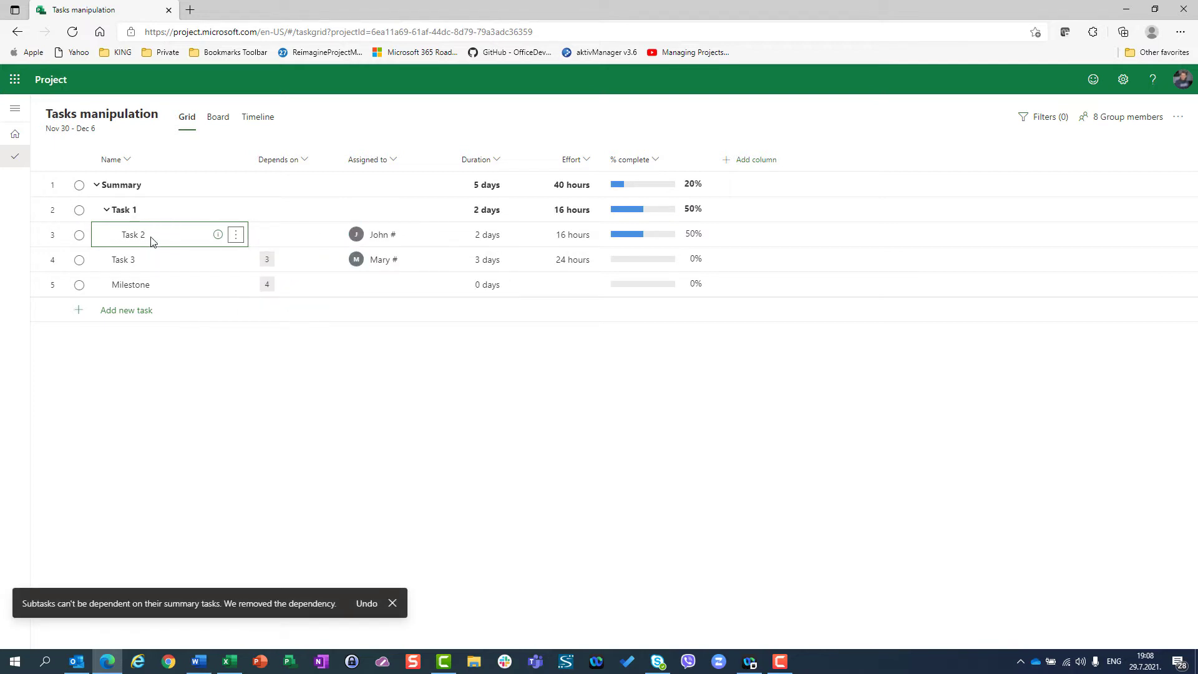
pyautogui.click(235, 238)
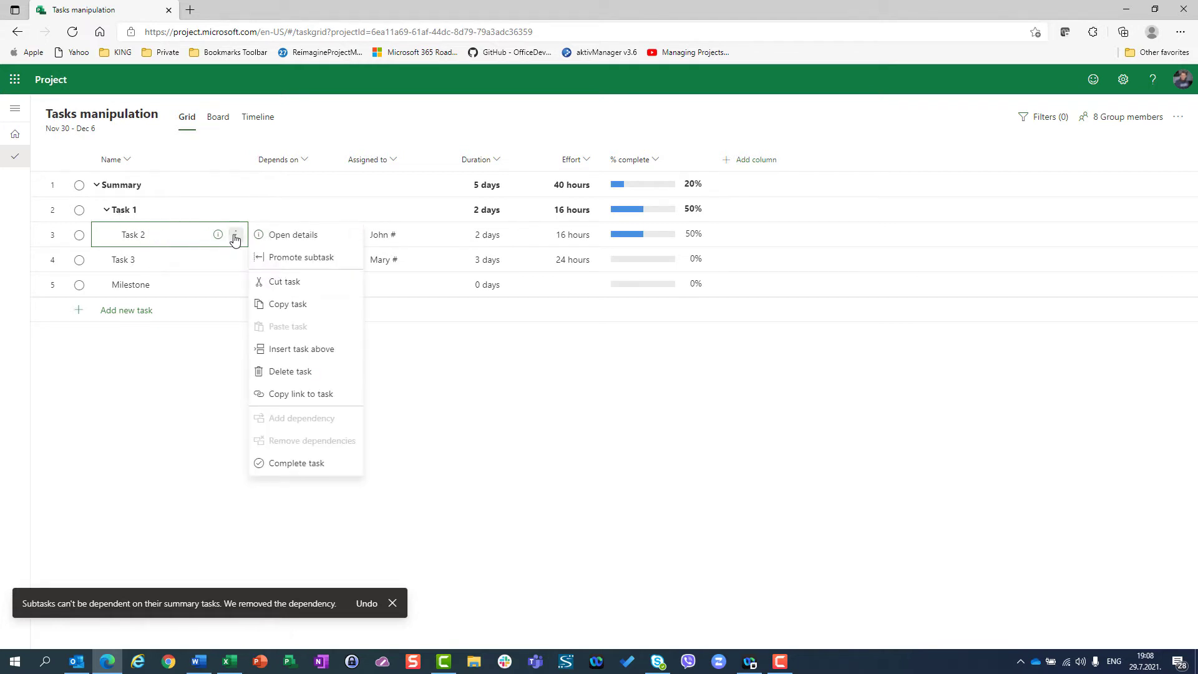
pyautogui.click(275, 257)
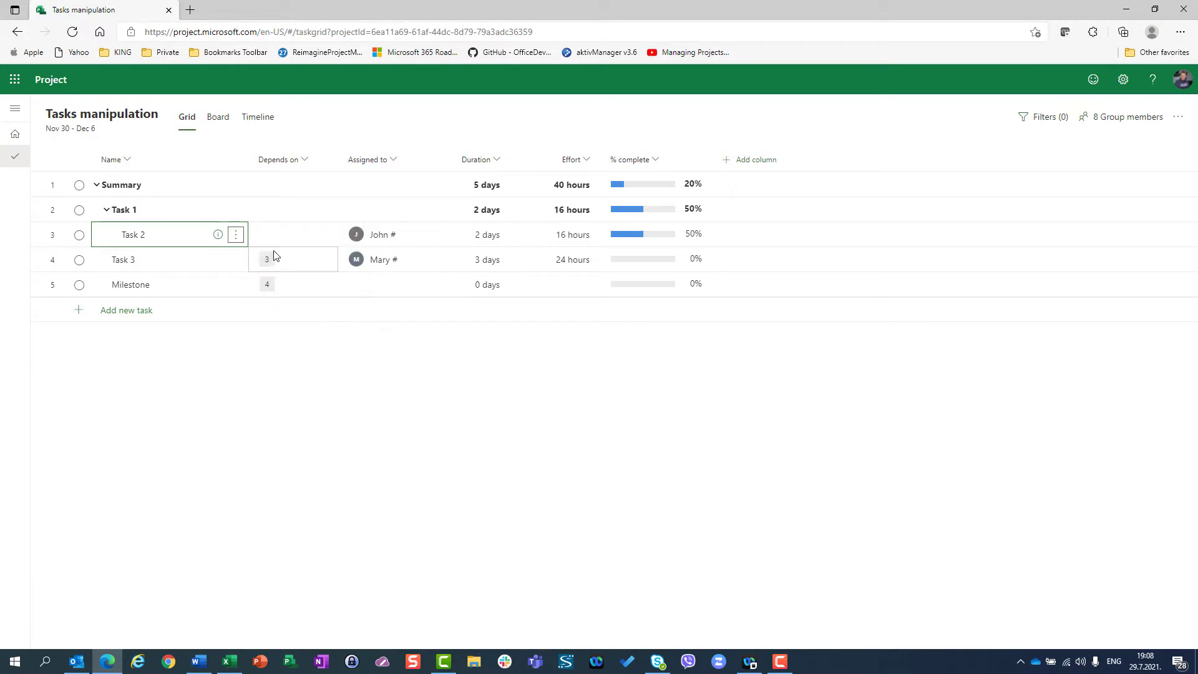
# Add a new task named "Summary 2" below Milestone and promote it to the same outline level as Summary.
pyautogui.click(122, 318)
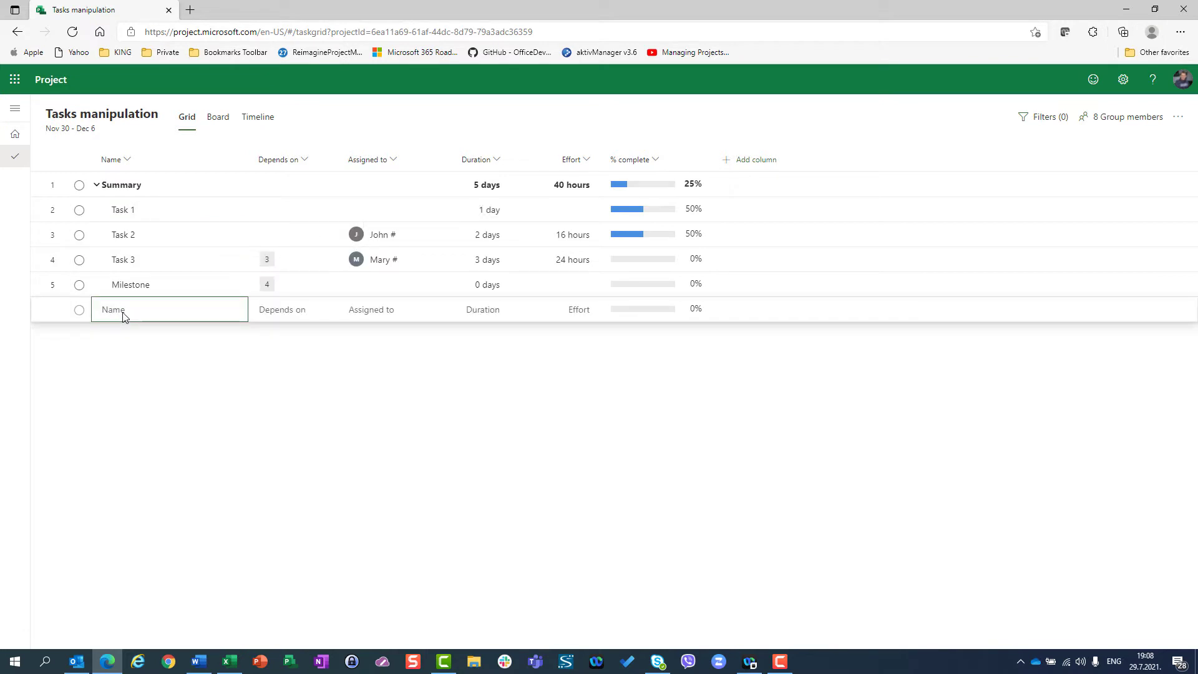
pyautogui.write('Summary 2')
pyautogui.press('Return')
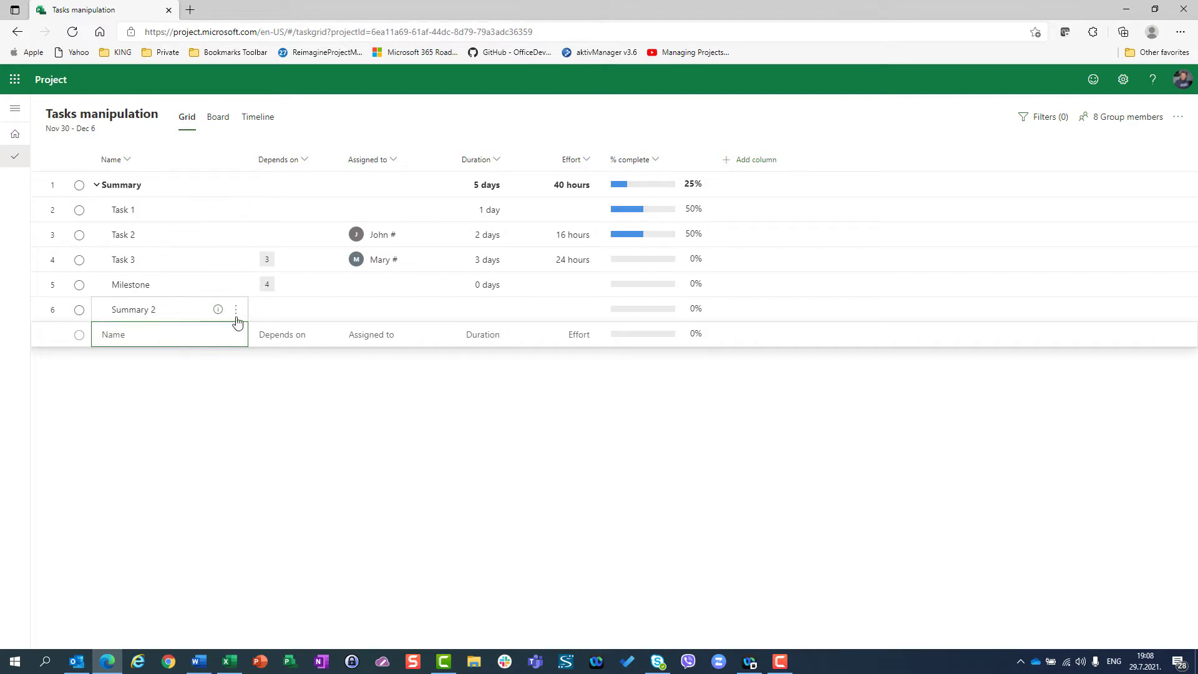
pyautogui.click(236, 317)
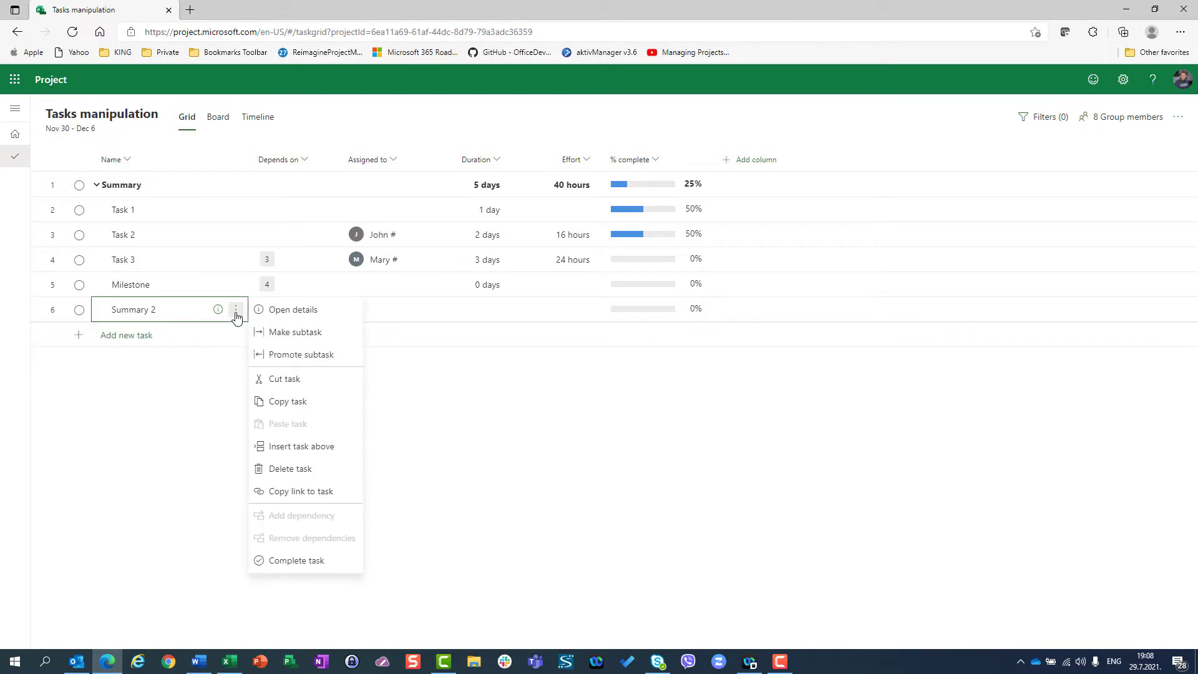
pyautogui.click(280, 355)
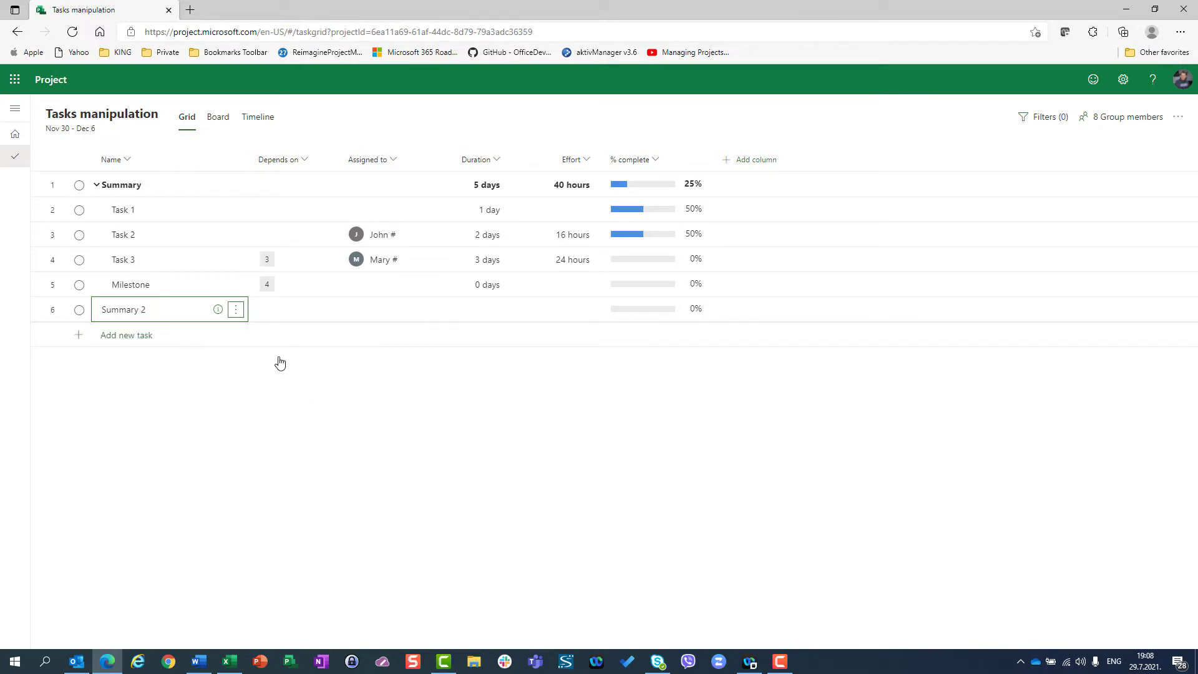
# Add a new task below Summary 2 and name it "Task 4".
pyautogui.click(158, 342)
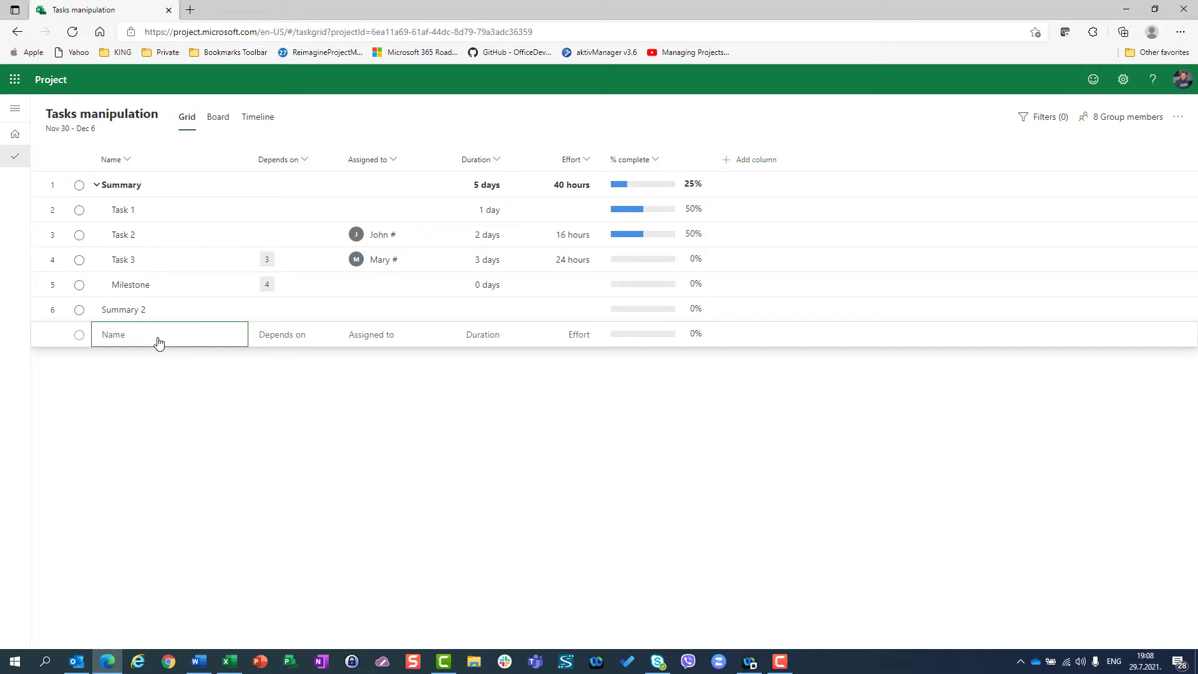
pyautogui.write('Tas 4')
pyautogui.press('Return')
pyautogui.click(158, 343)
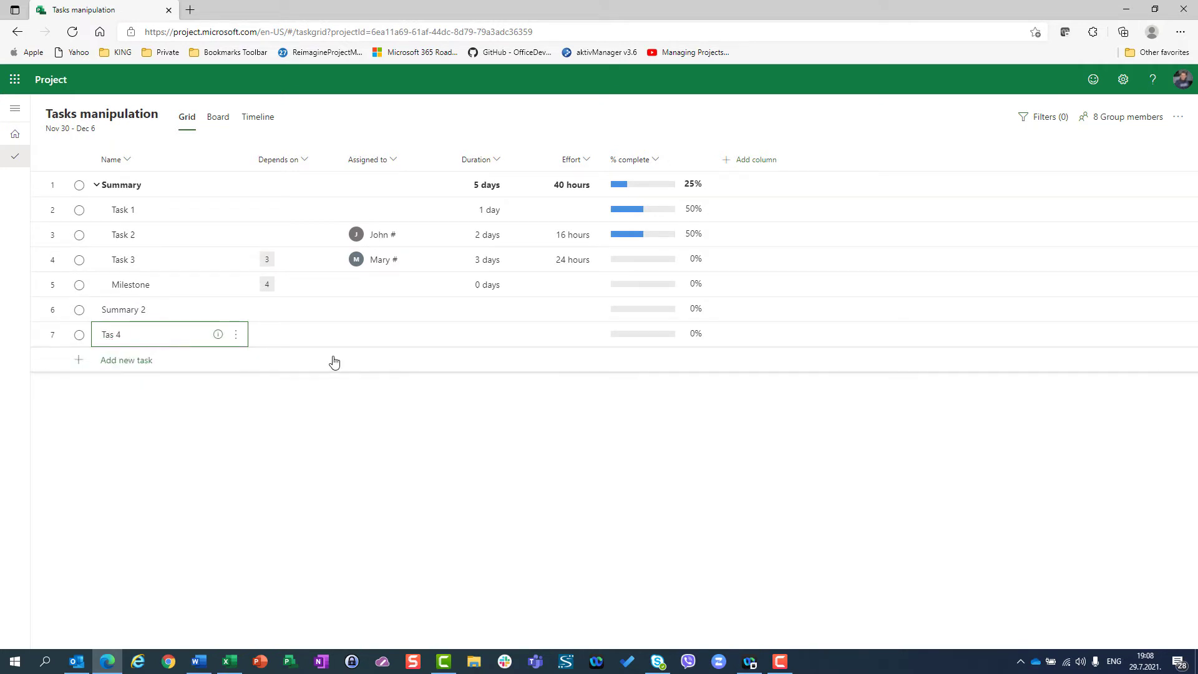
pyautogui.click(116, 338)
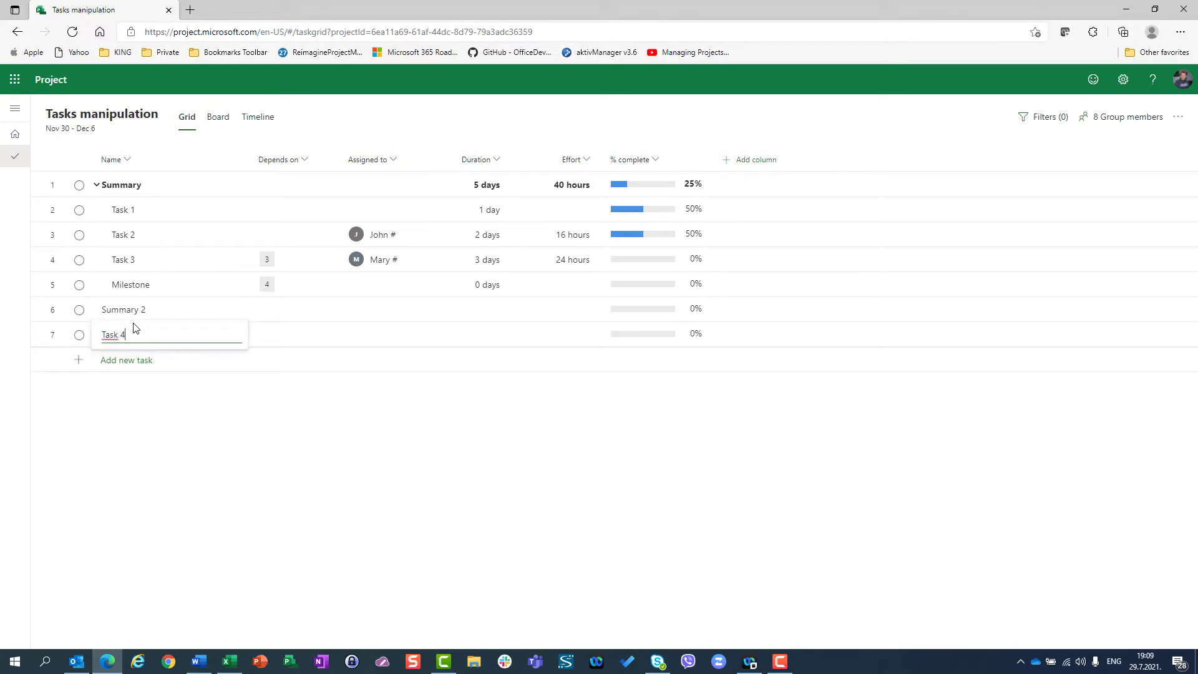
pyautogui.press('Escape')
pyautogui.rightClick(146, 335)
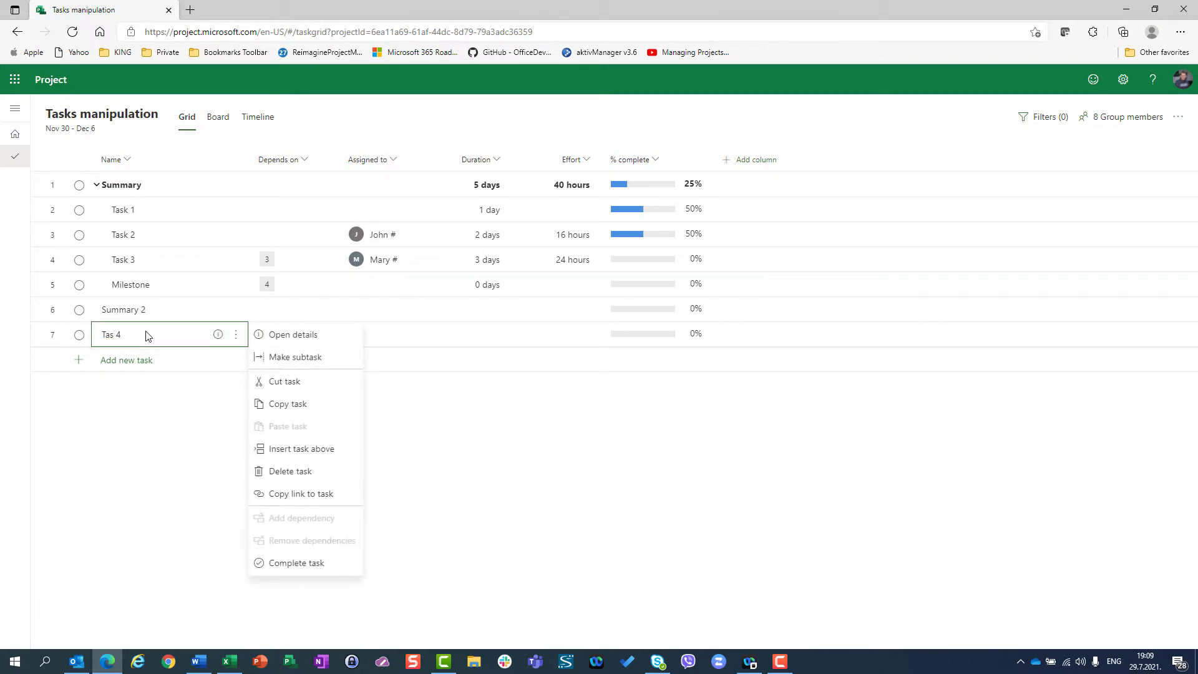
pyautogui.click(145, 337)
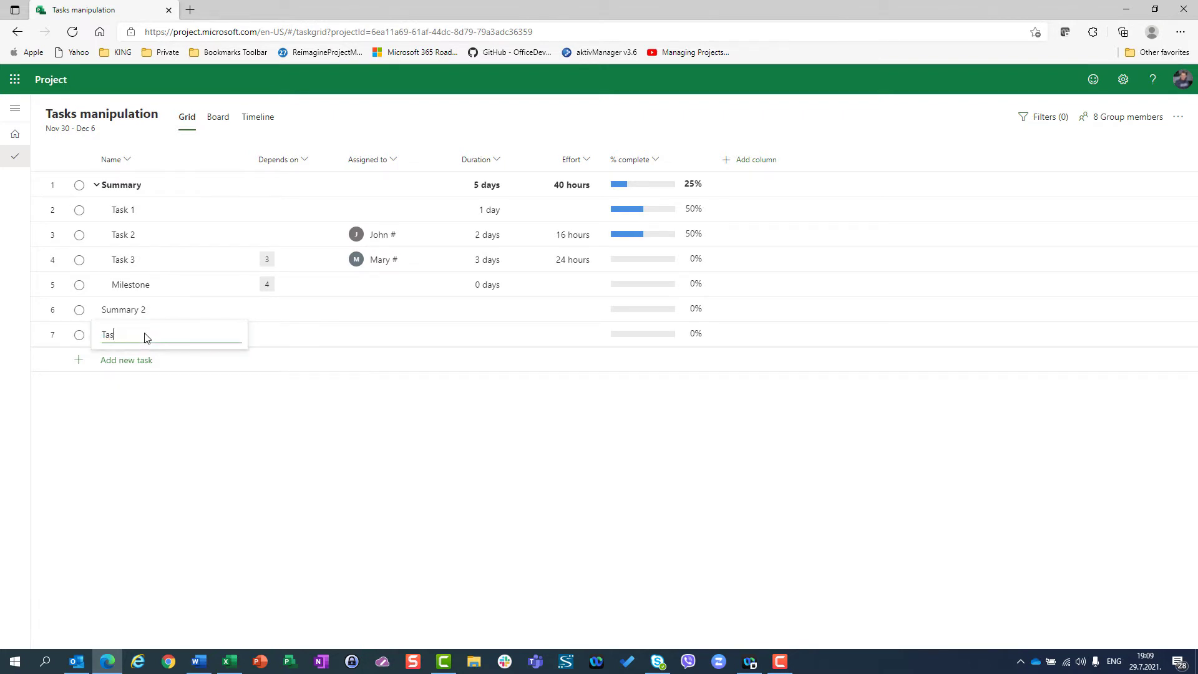
pyautogui.press('Return')
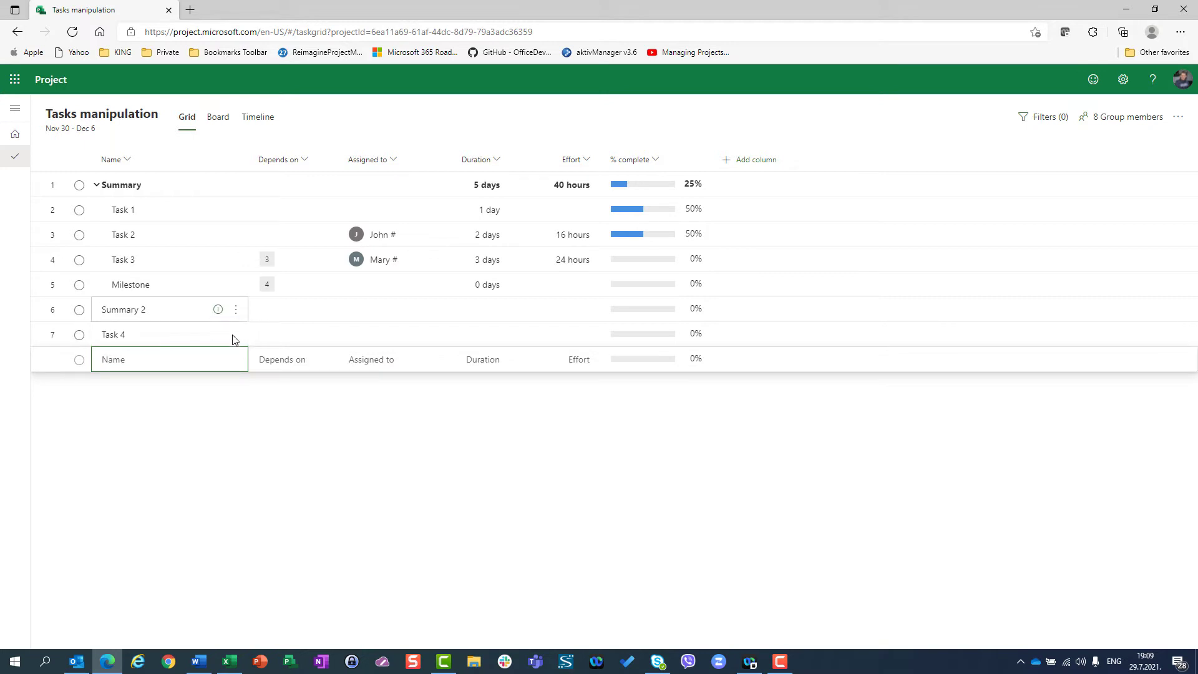
# Make Task 4 a subtask of Summary 2.
pyautogui.click(185, 342)
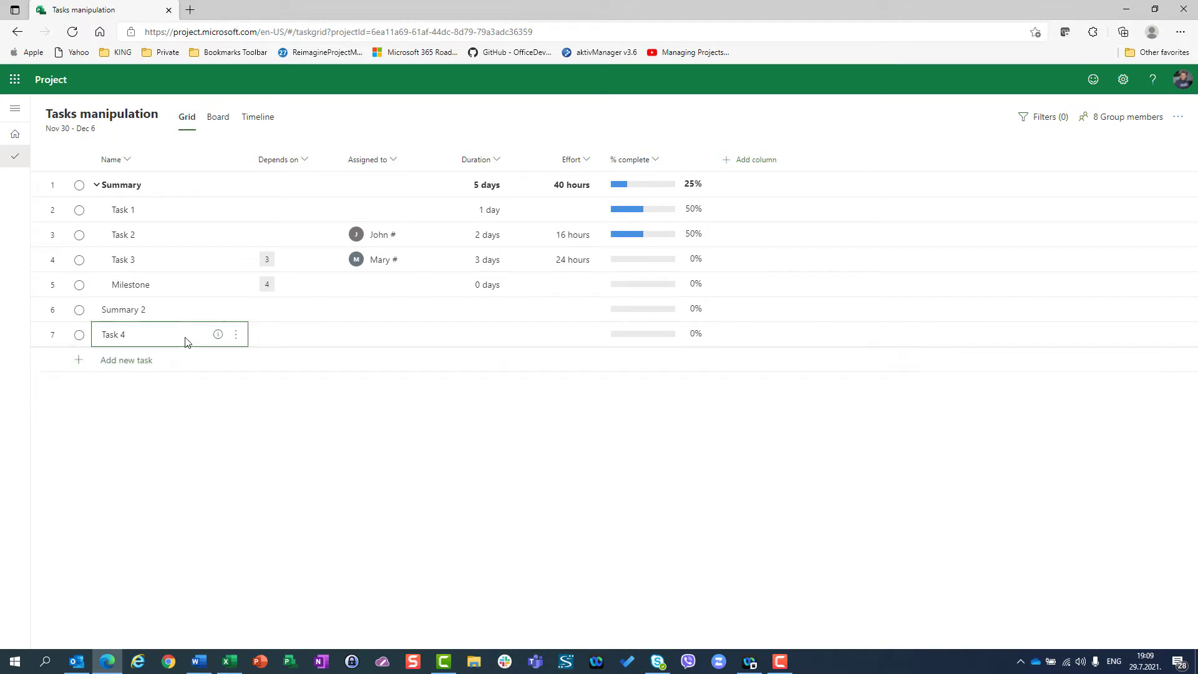
pyautogui.click(235, 335)
pyautogui.click(294, 358)
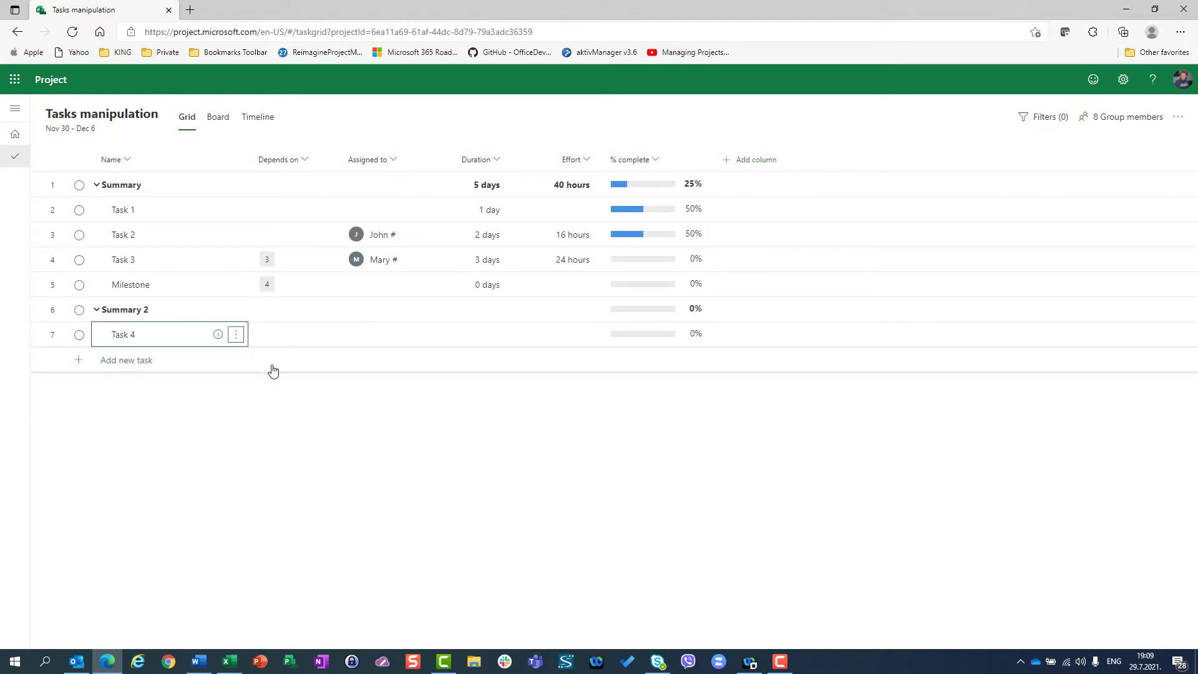
pyautogui.click(240, 315)
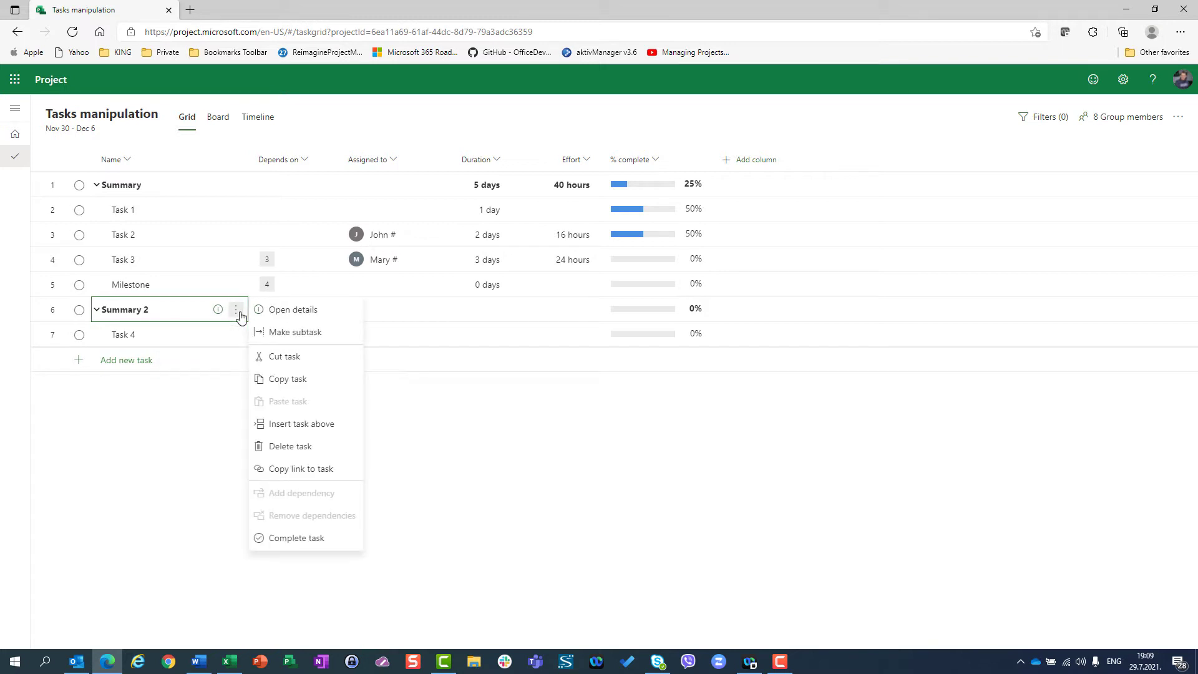
pyautogui.click(293, 448)
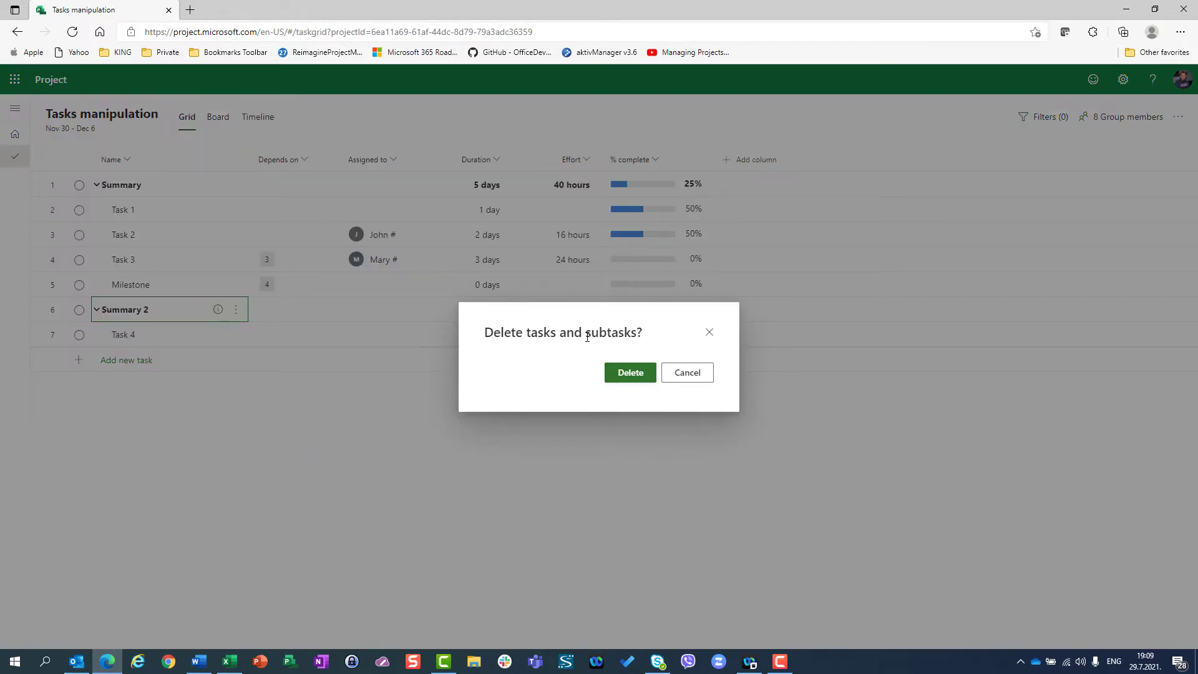
pyautogui.click(683, 375)
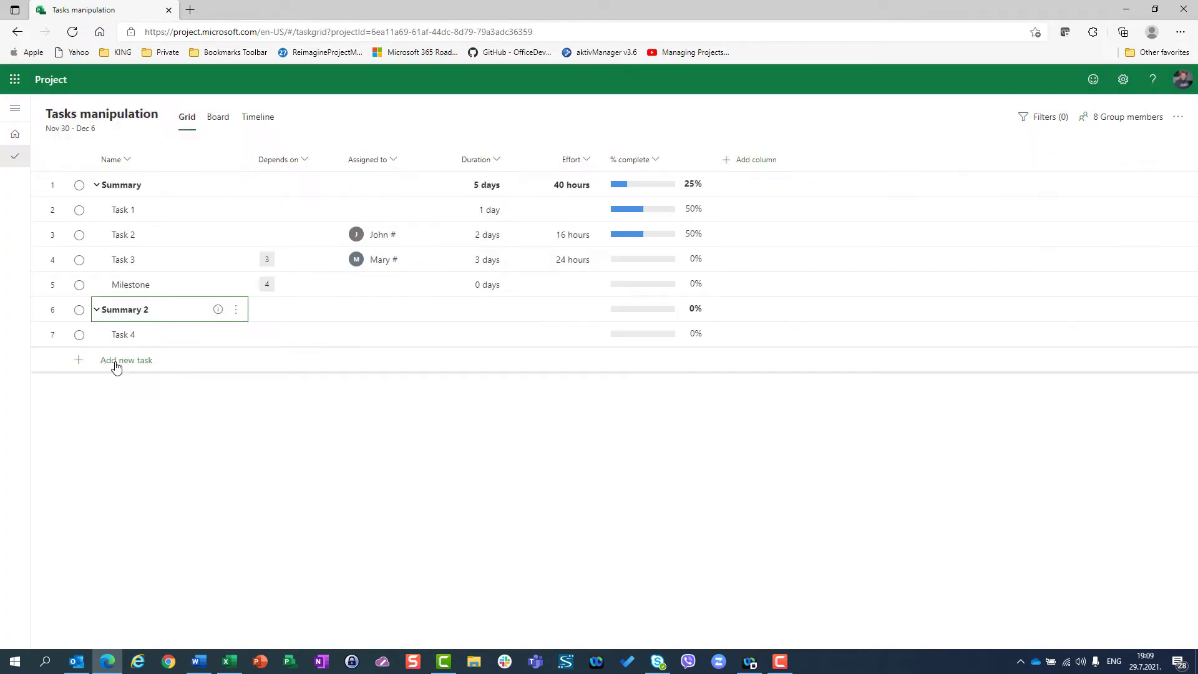
# Add a new task named "Task 5" below Task 4.
pyautogui.click(116, 366)
pyautogui.write('Task 5')
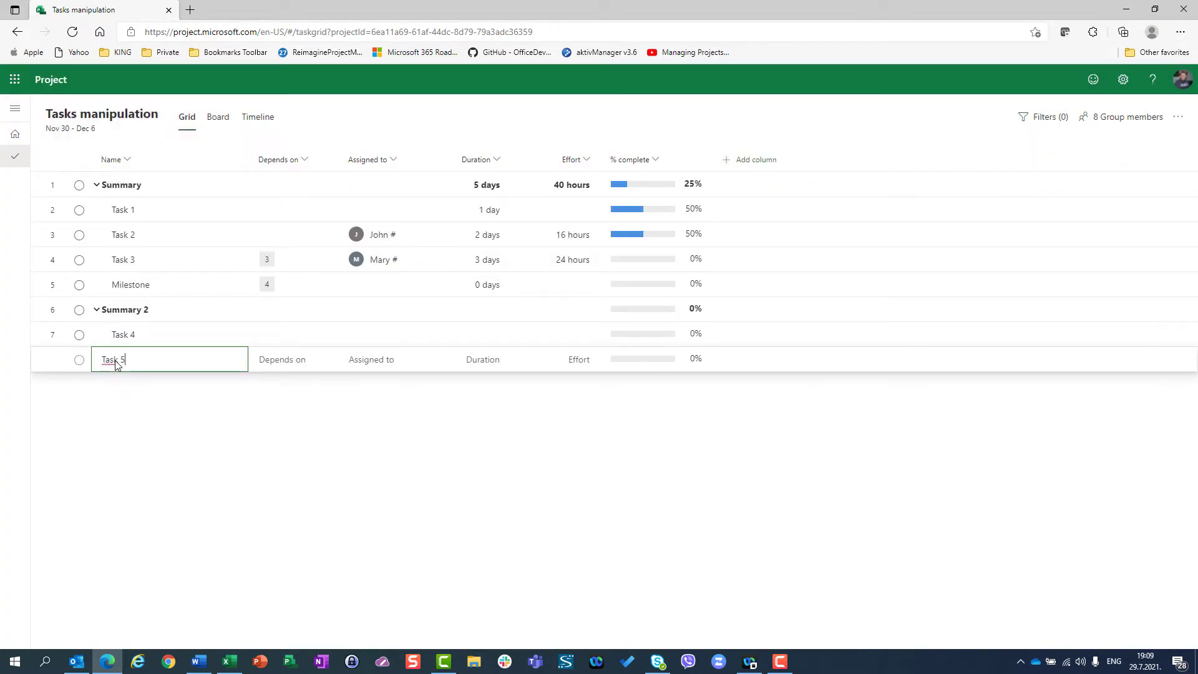
pyautogui.press('Return')
pyautogui.click(116, 365)
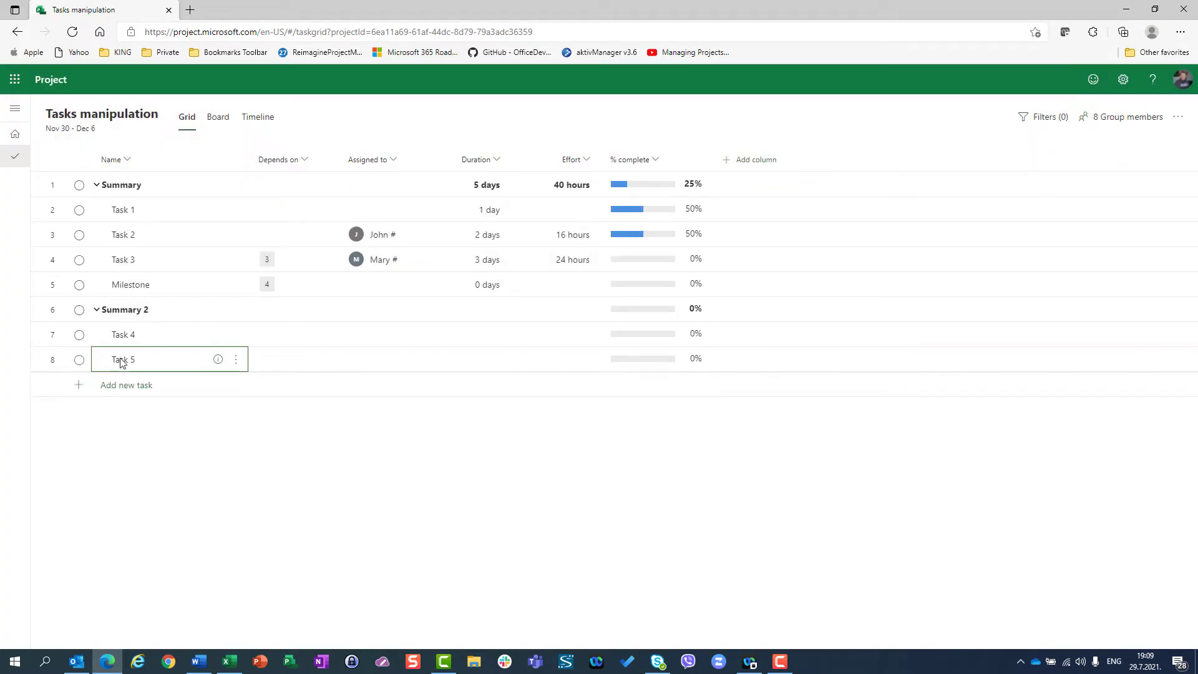
# Delete Task 5 and undo the deletion.
pyautogui.click(238, 360)
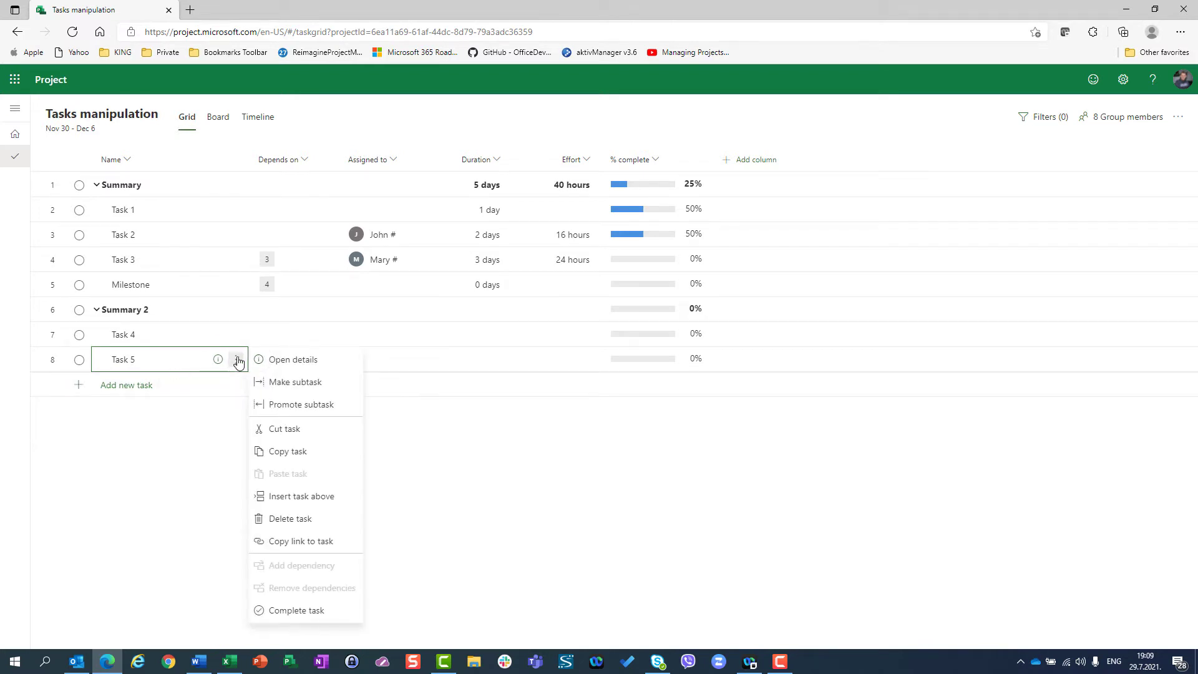
pyautogui.click(293, 520)
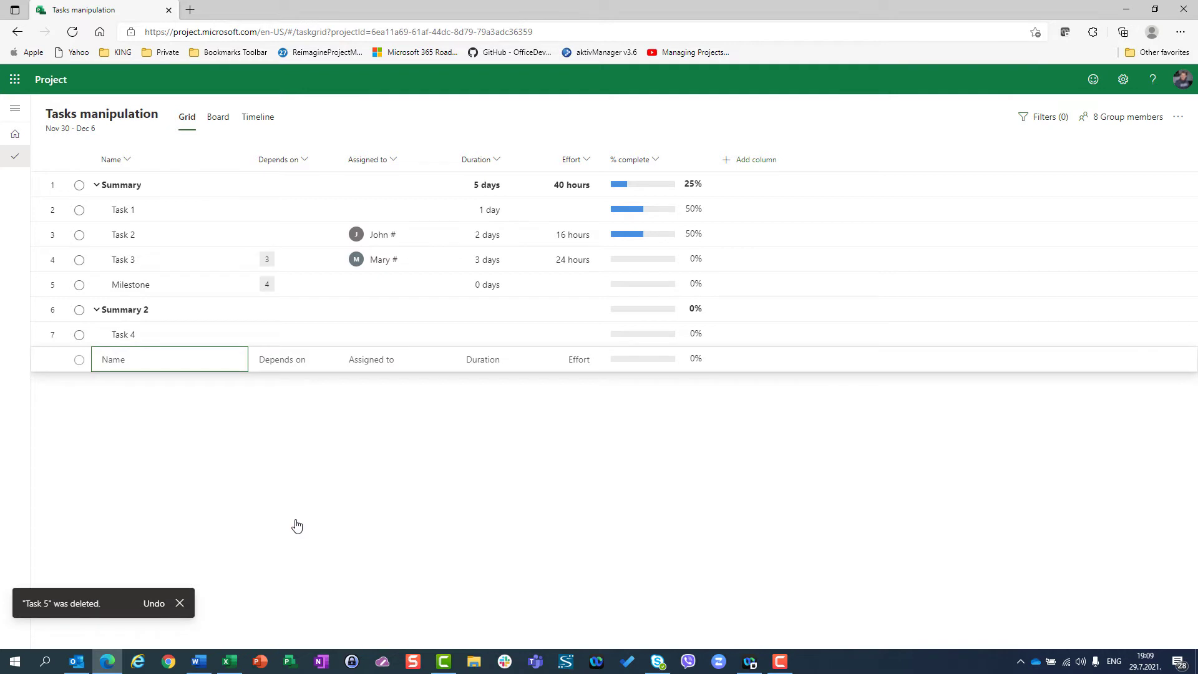
pyautogui.hotkey('ctrl', 'z')
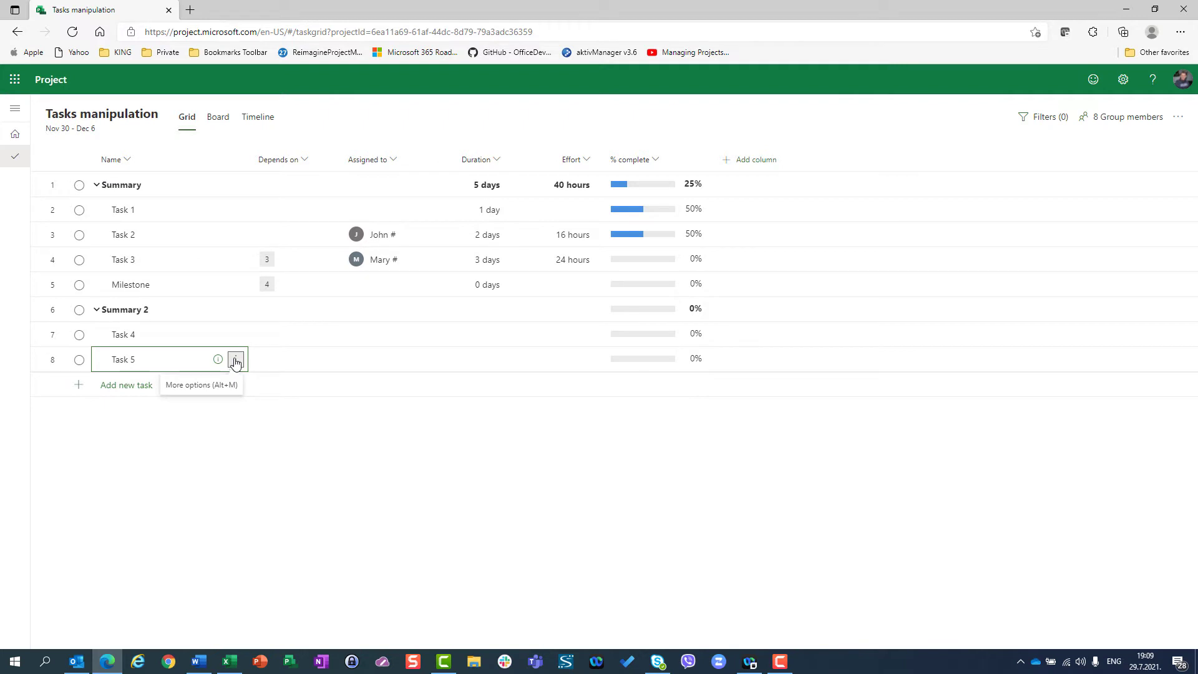
# Delete Task 5 from under Summary 2.
pyautogui.click(152, 366)
pyautogui.click(235, 359)
pyautogui.click(268, 519)
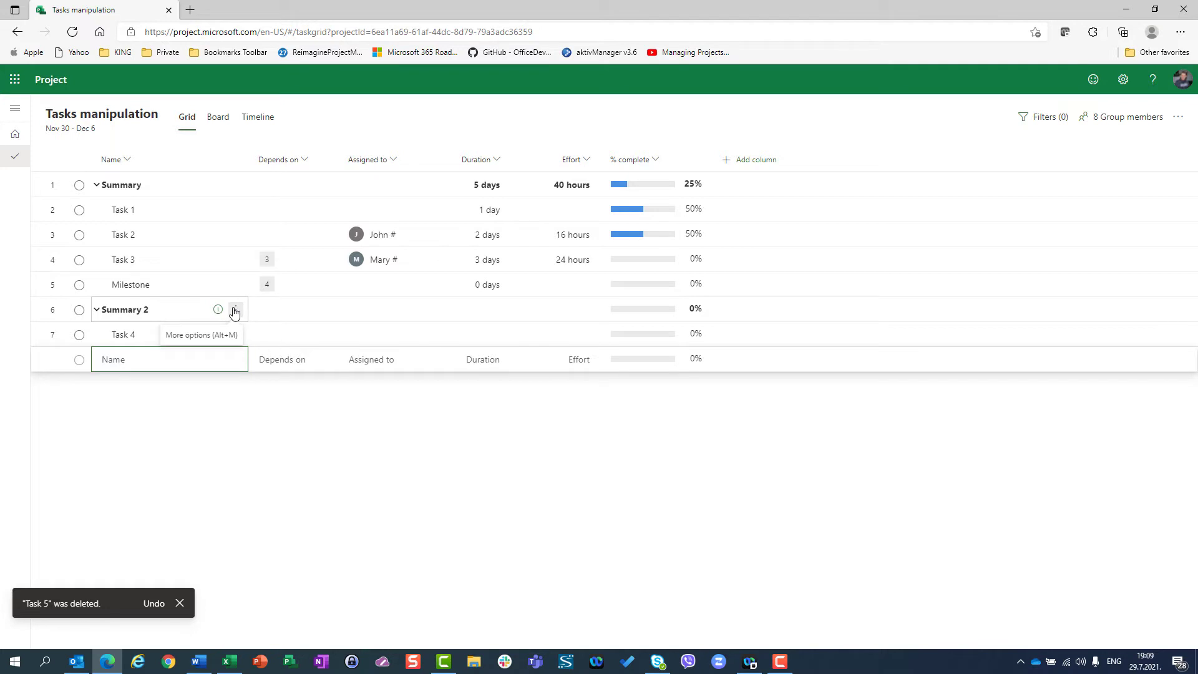
# Delete Summary 2 together with its subtask and undo the deletion.
pyautogui.click(236, 312)
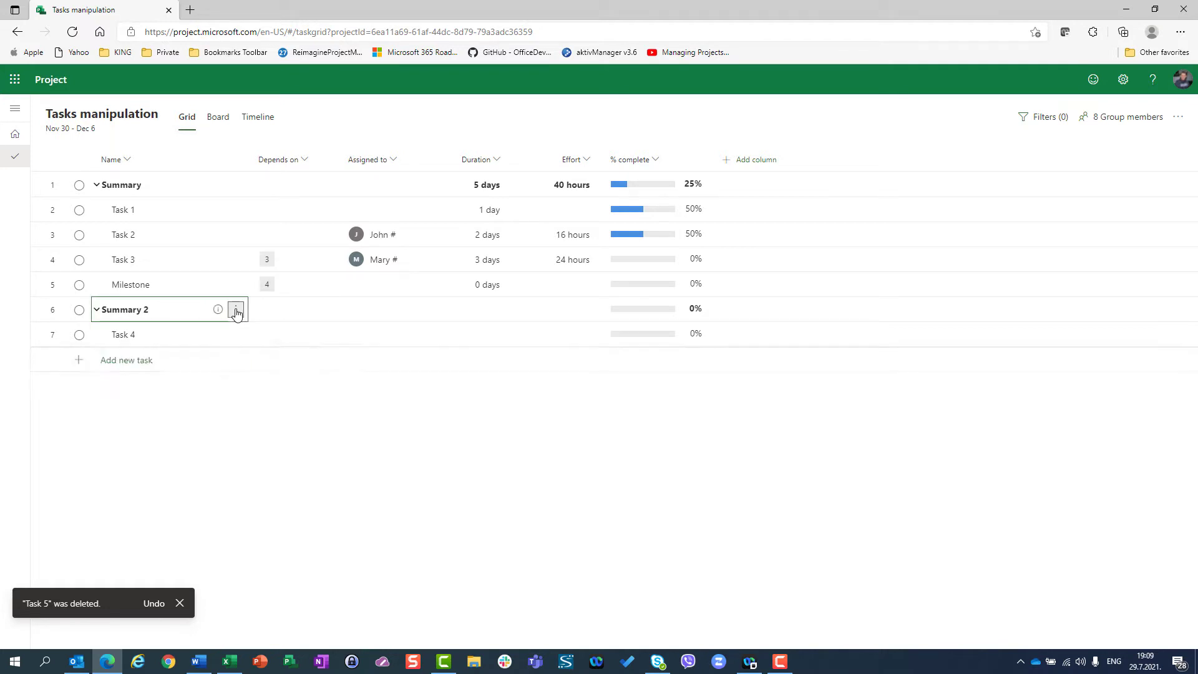
pyautogui.click(288, 447)
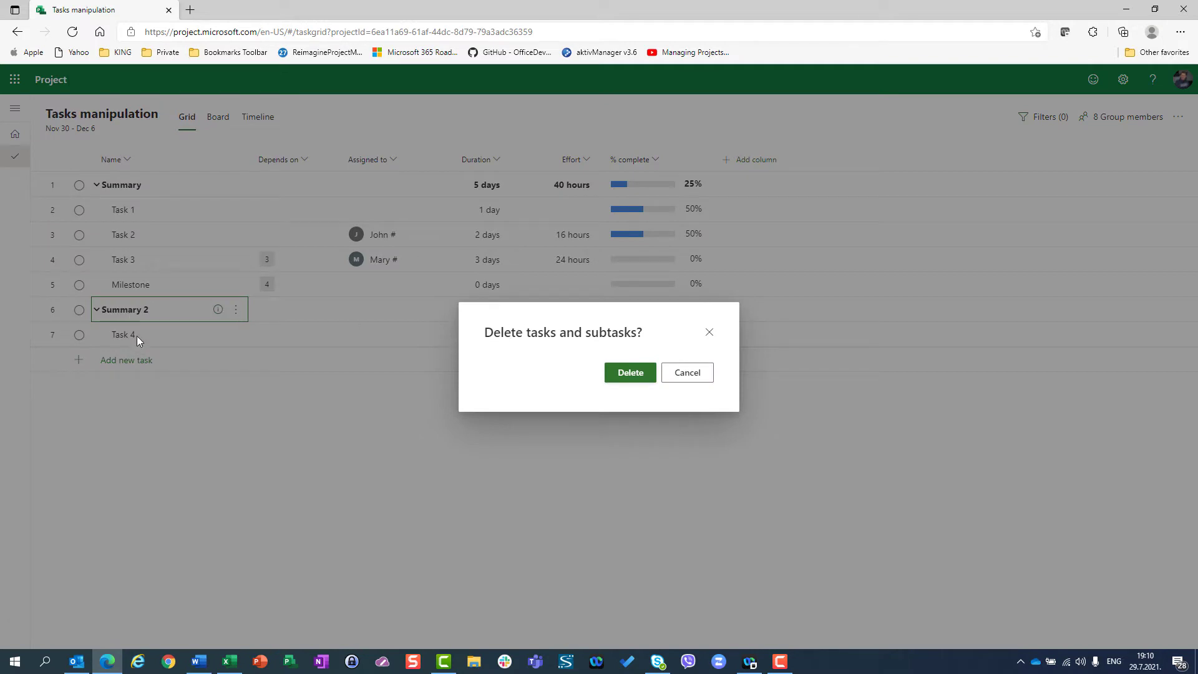
pyautogui.click(629, 373)
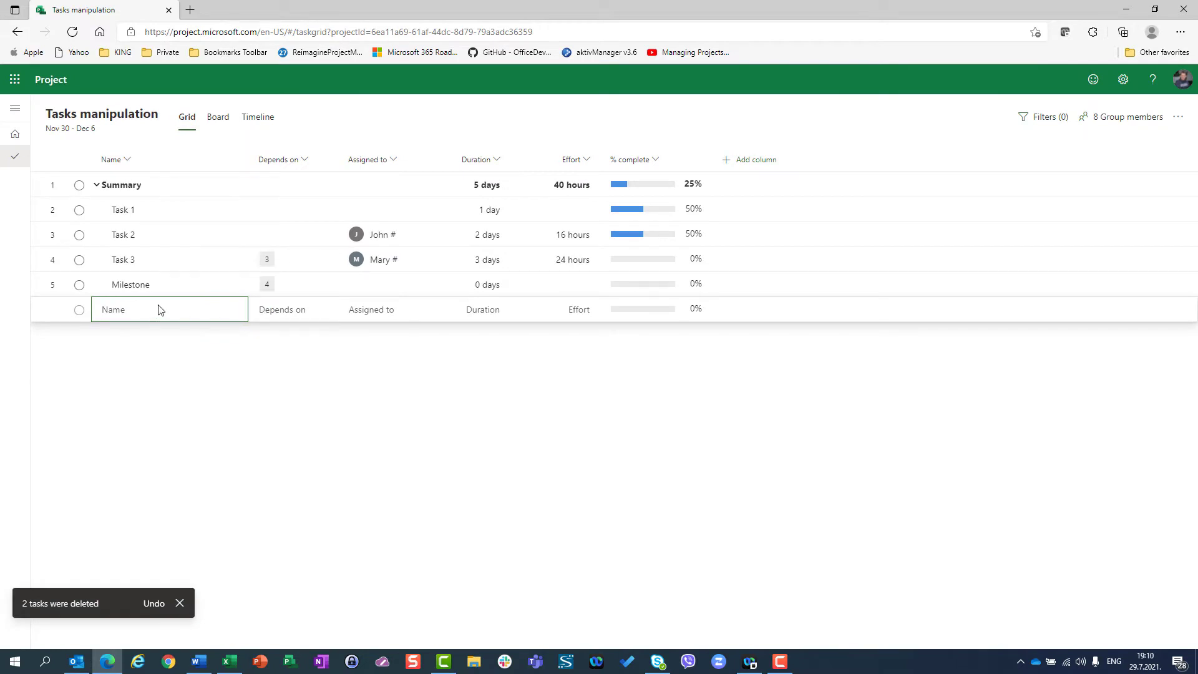
pyautogui.click(160, 604)
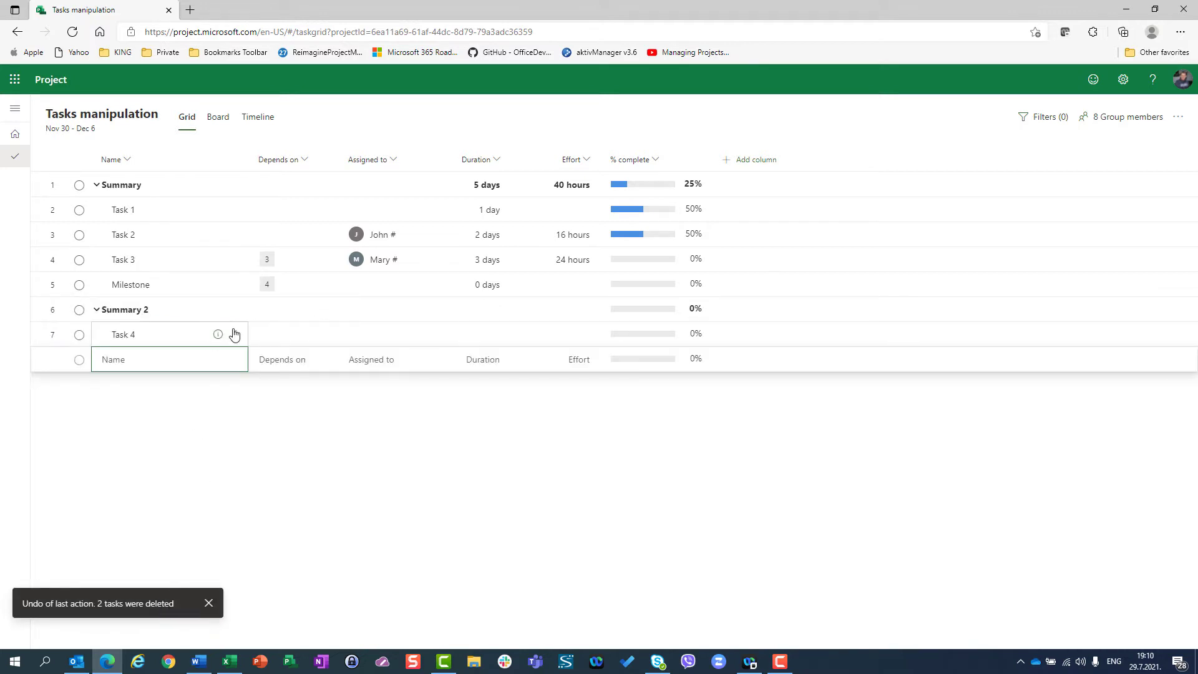
# Delete the summary task Summary 2 along with its subtask Task 4.
pyautogui.click(237, 312)
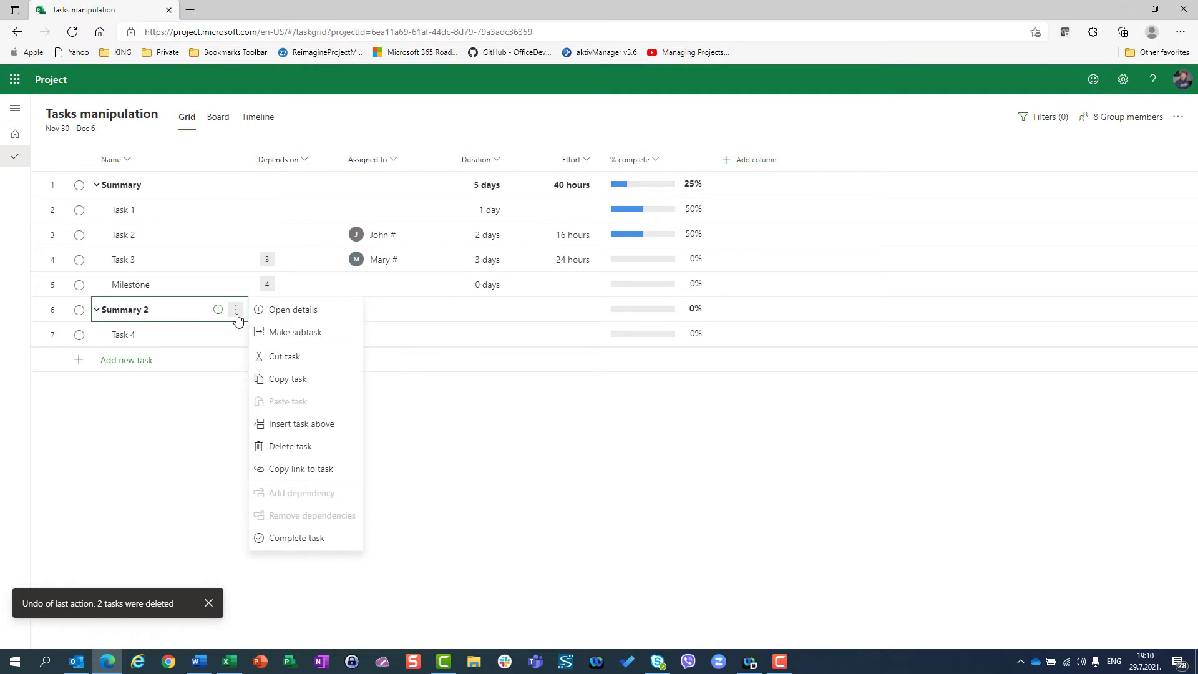
pyautogui.click(289, 446)
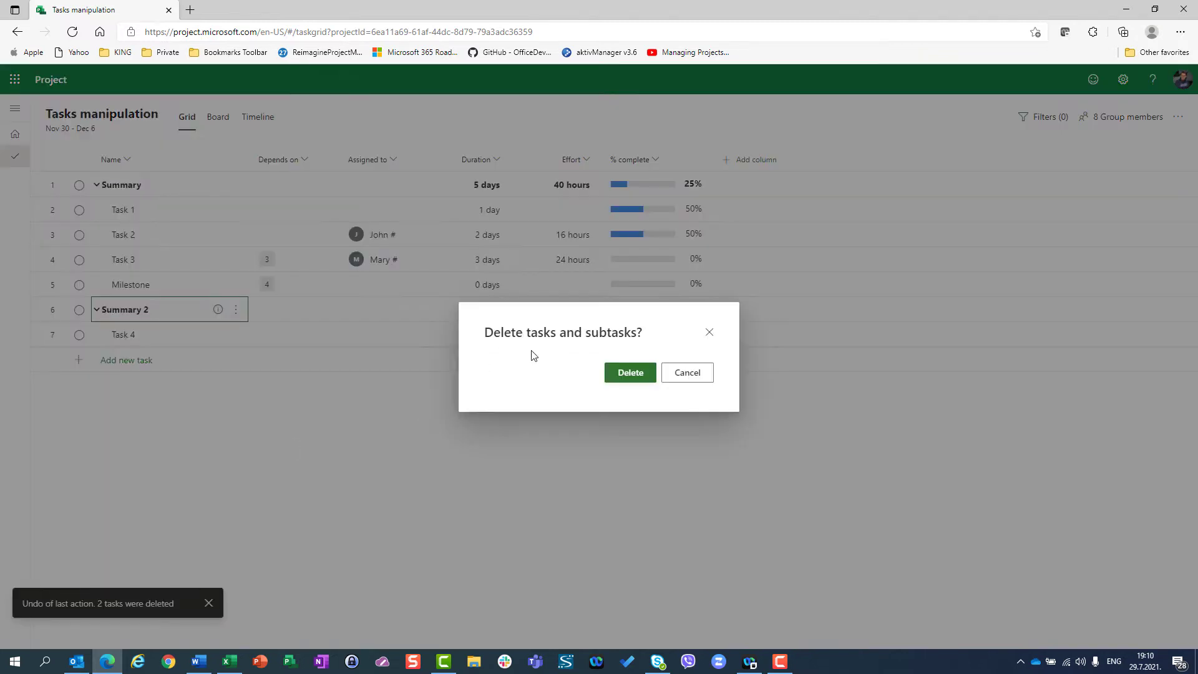
pyautogui.click(627, 372)
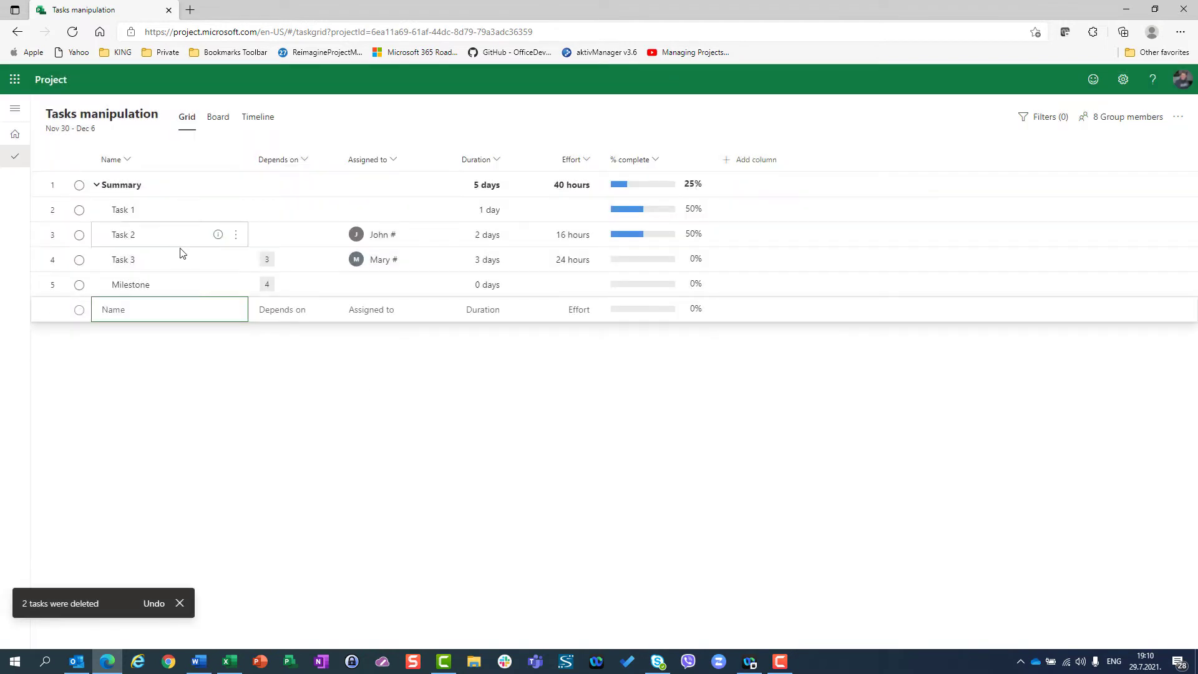
# Copy Task 2 and paste the copy between Task 3 and Milestone.
pyautogui.click(235, 261)
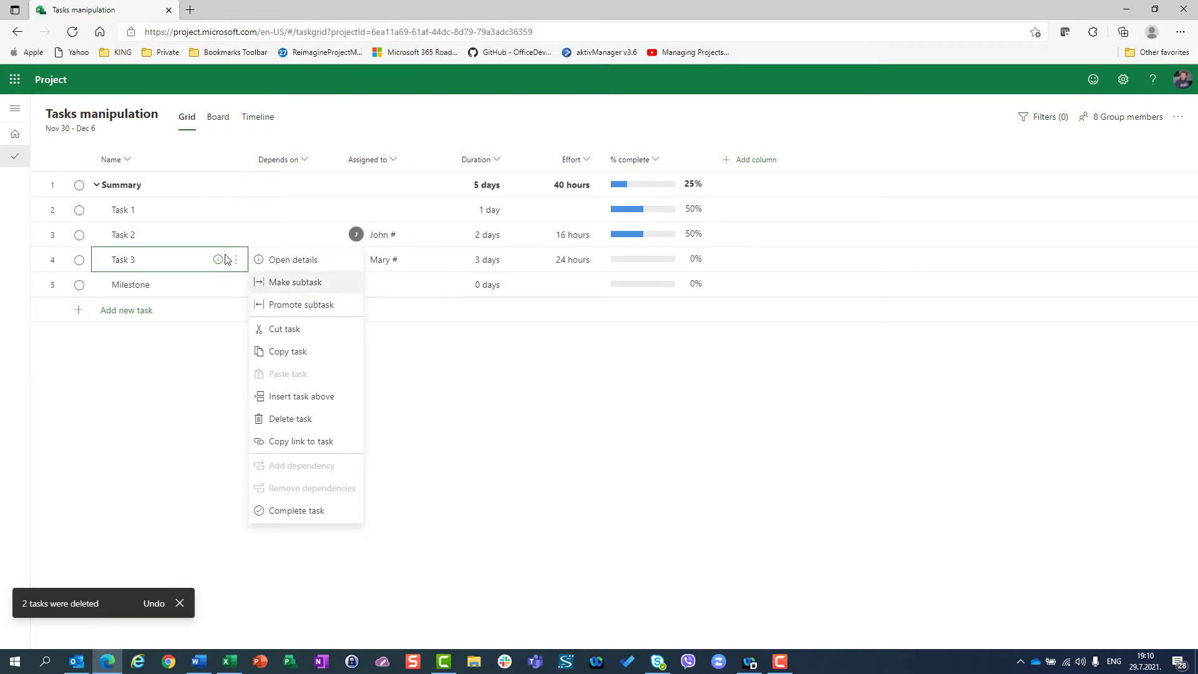
pyautogui.click(235, 239)
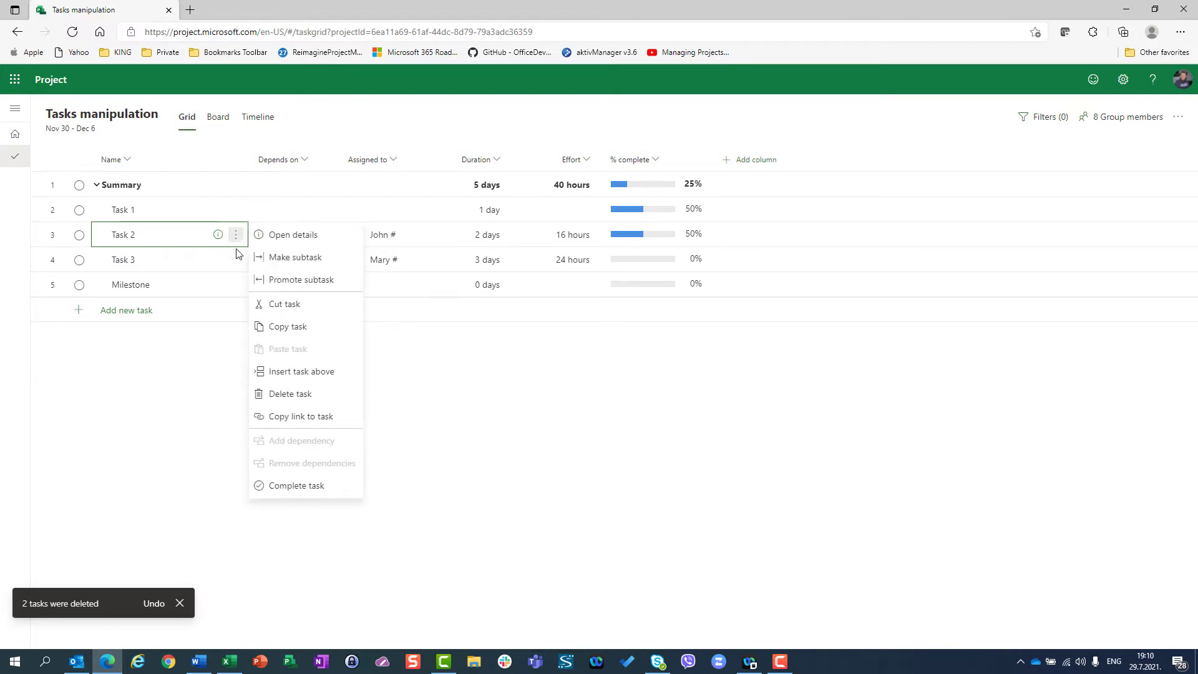
pyautogui.click(279, 331)
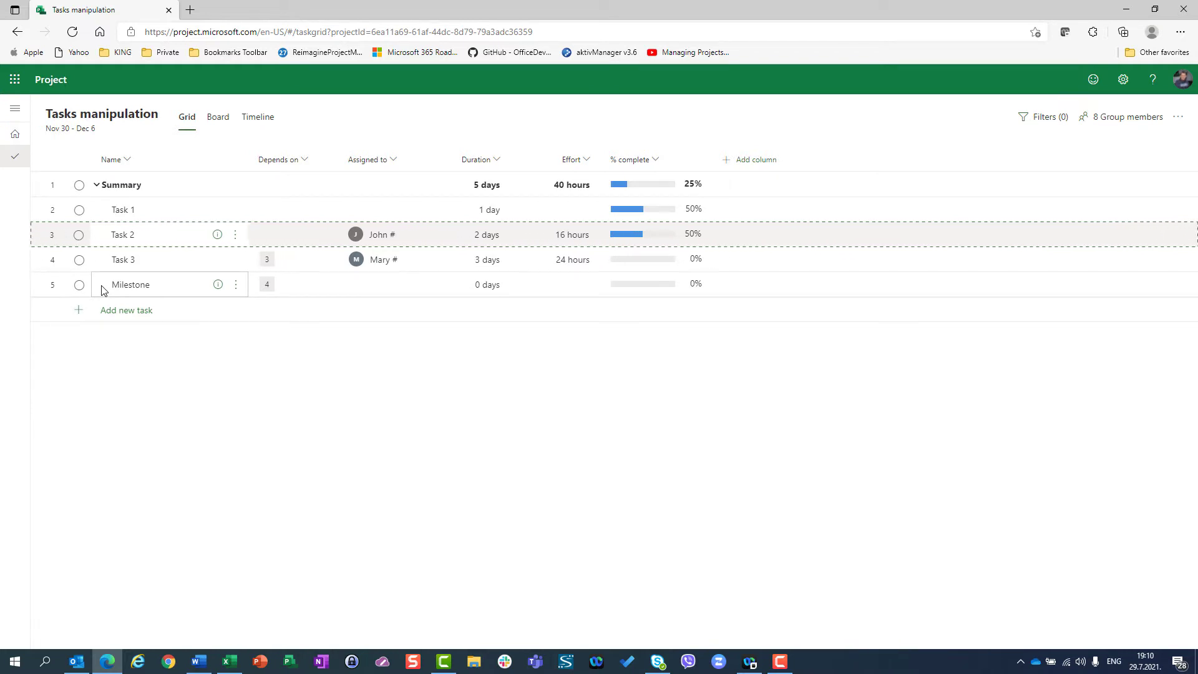
pyautogui.click(236, 285)
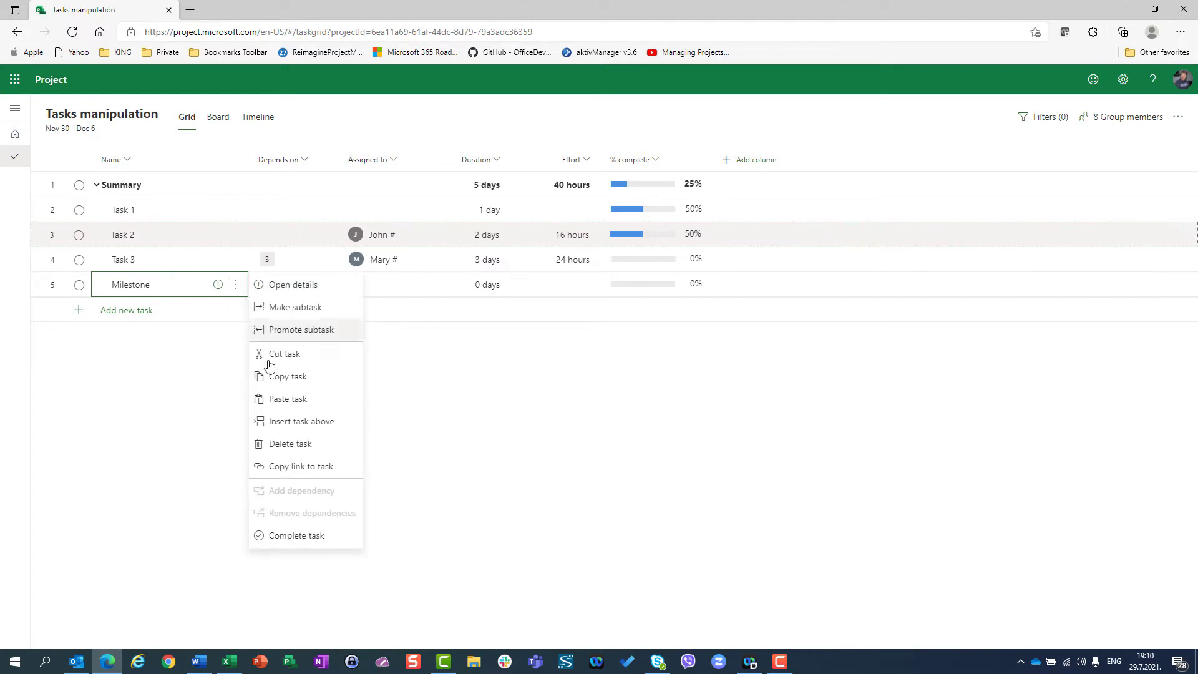
pyautogui.click(287, 399)
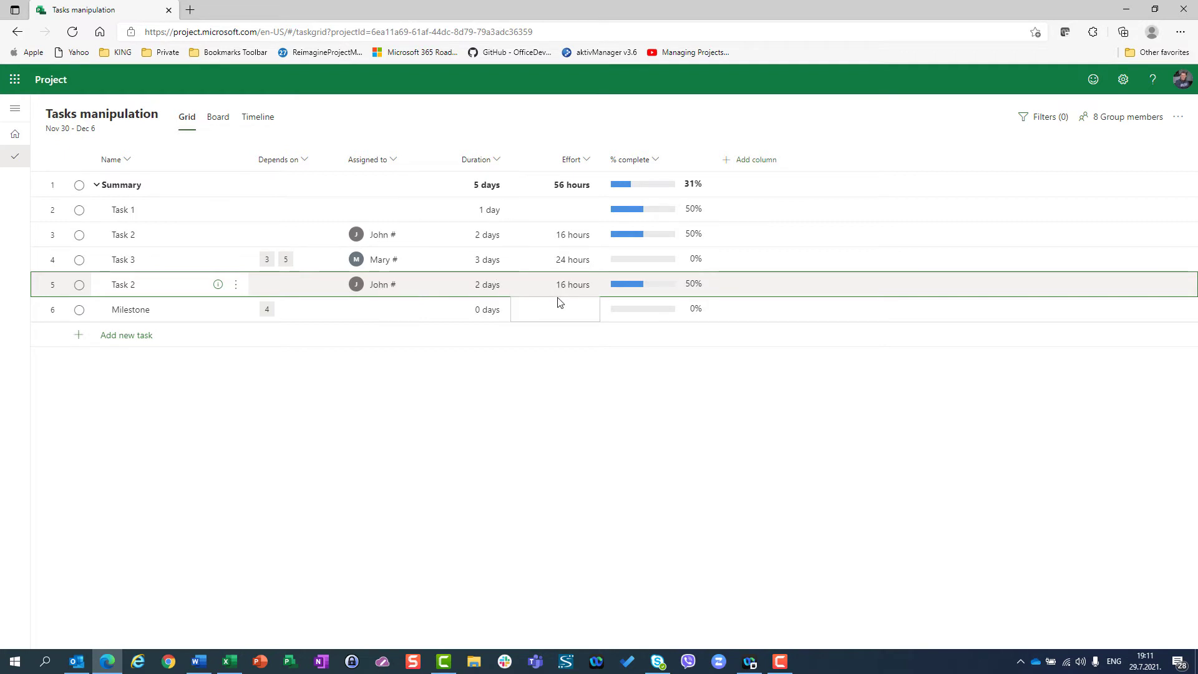
# Delete the pasted copy of Task 2 above Milestone.
pyautogui.moveTo(649, 290)
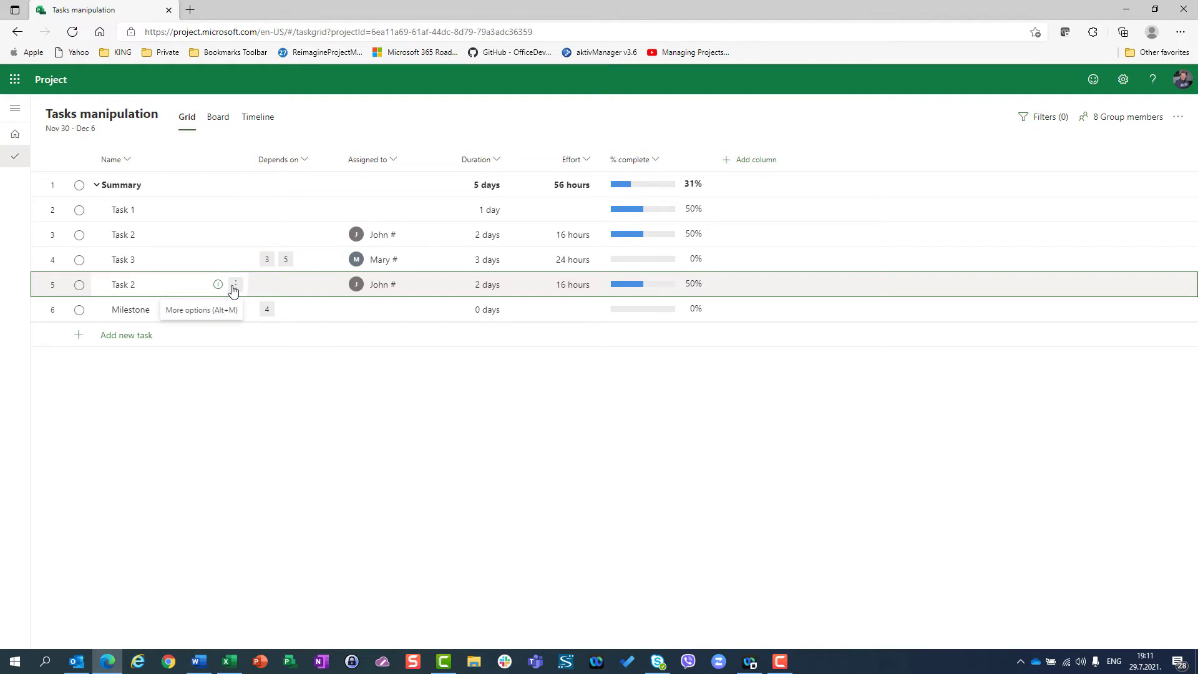
pyautogui.press('Delete')
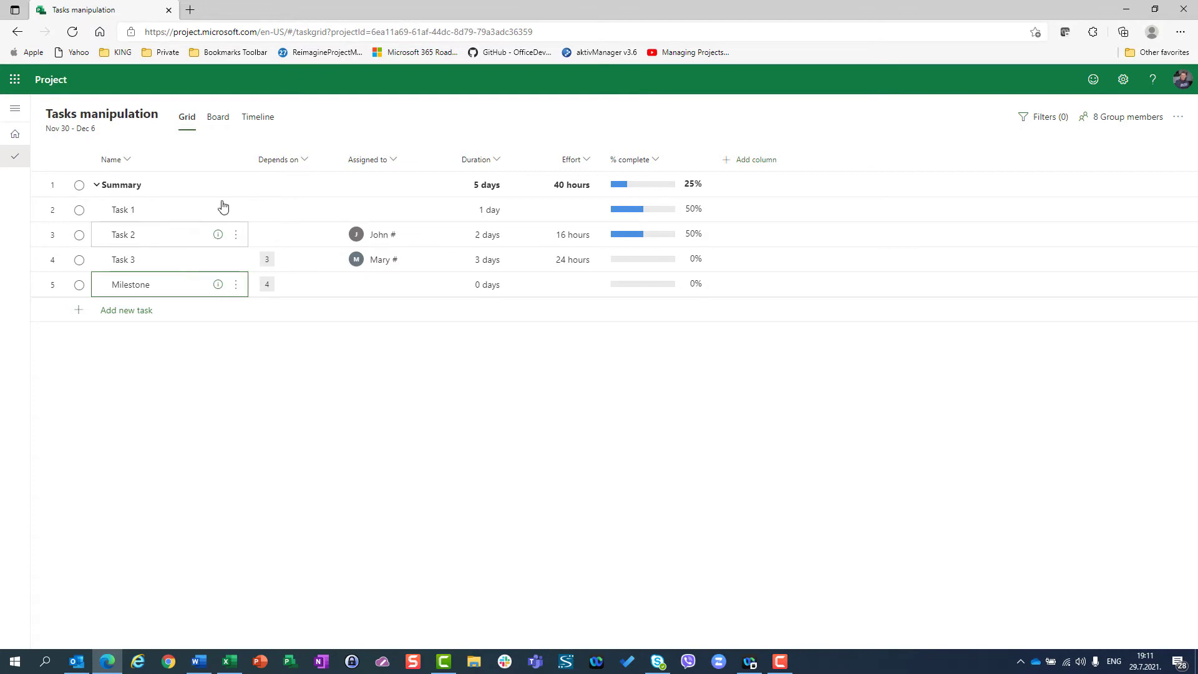
# Copy Task 1 and paste the copy between Task 2 and Task 3.
pyautogui.click(236, 212)
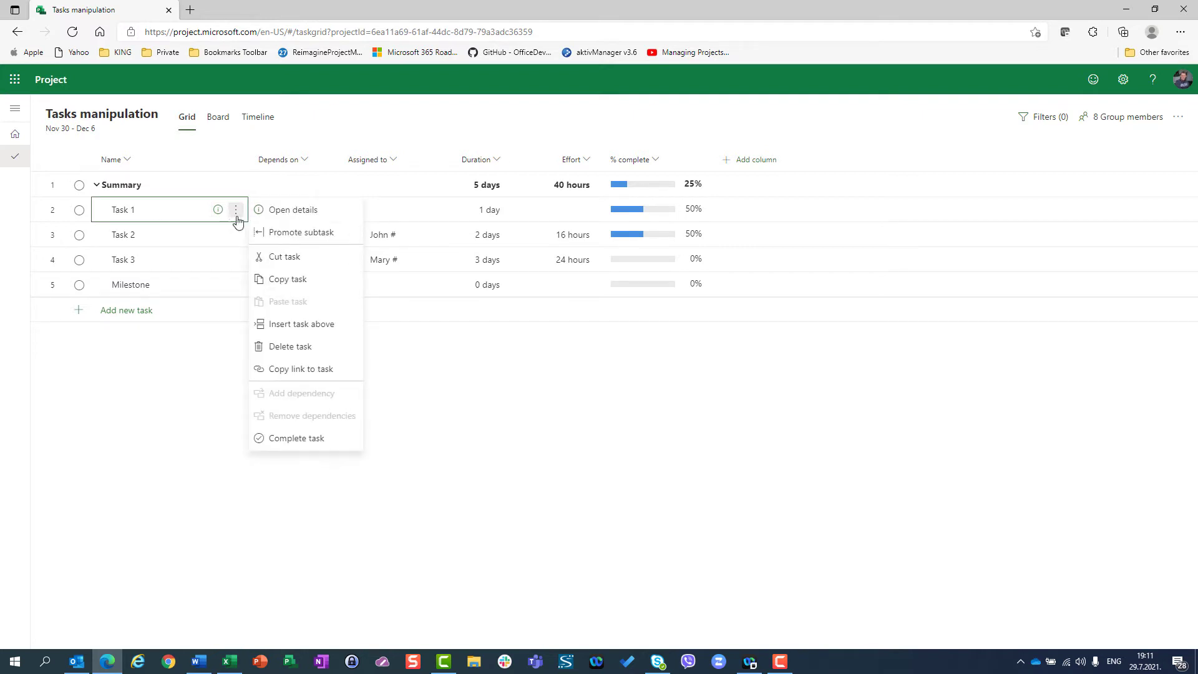
pyautogui.click(284, 282)
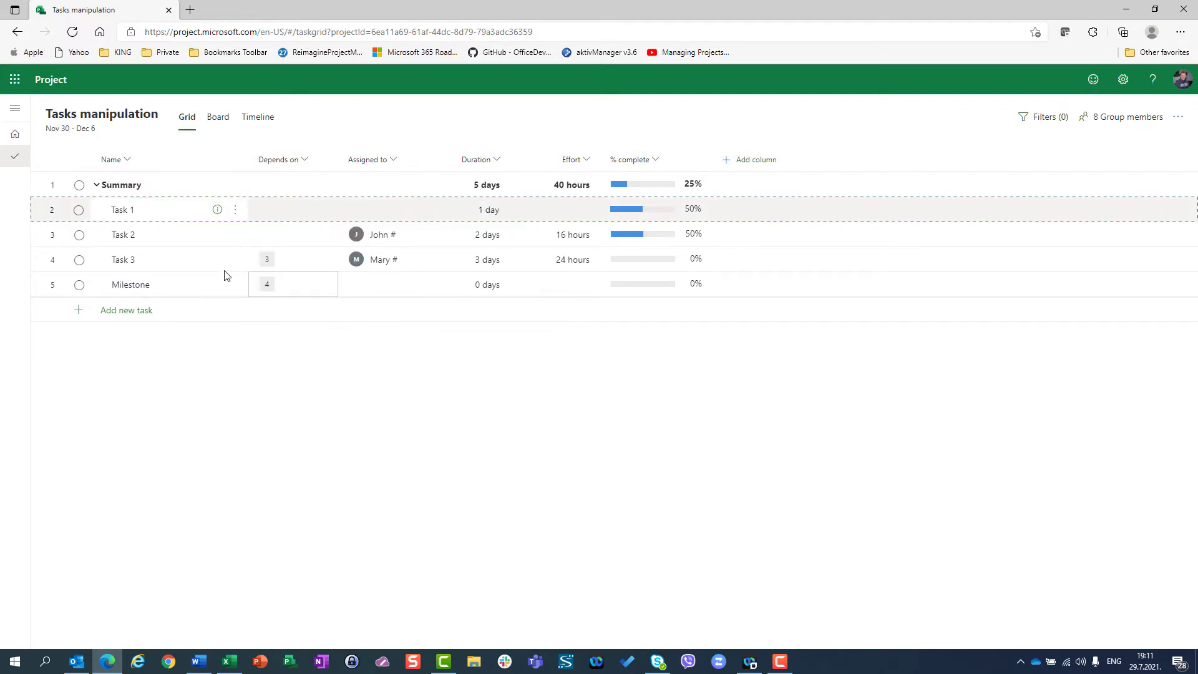
pyautogui.click(189, 266)
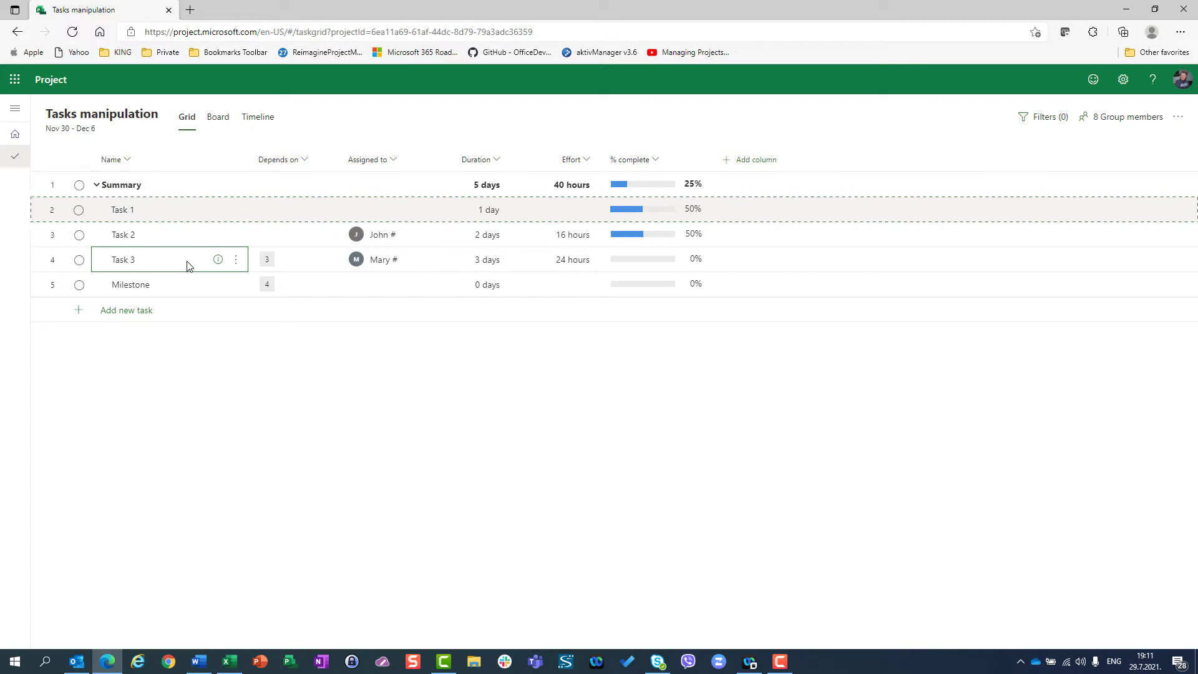
pyautogui.click(236, 261)
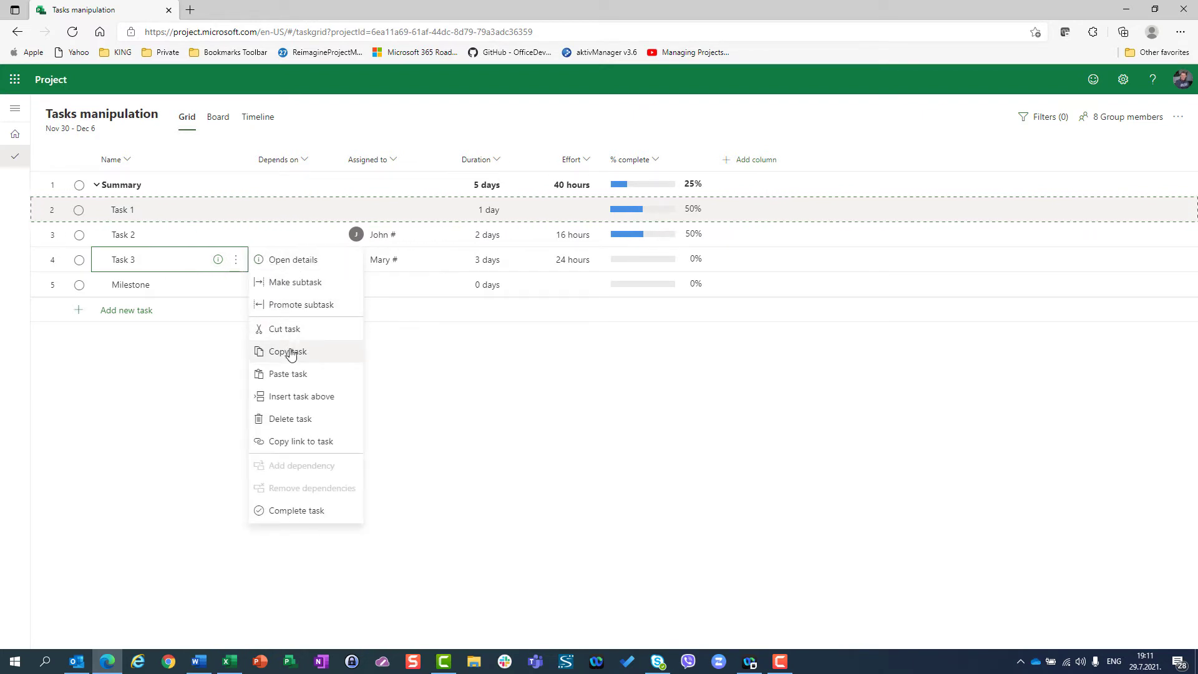
pyautogui.click(300, 374)
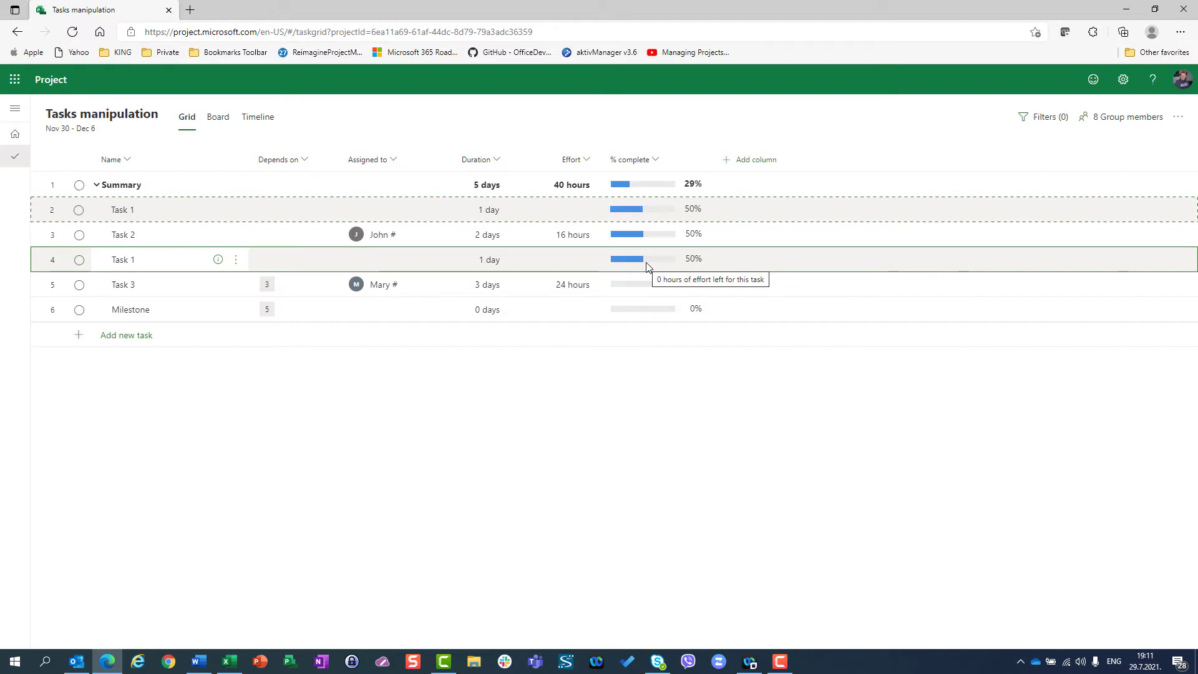
# Remove the pasted copy of Task 1 and undo the earlier deletions of Summary 2 and its subtasks.
pyautogui.press('Delete')
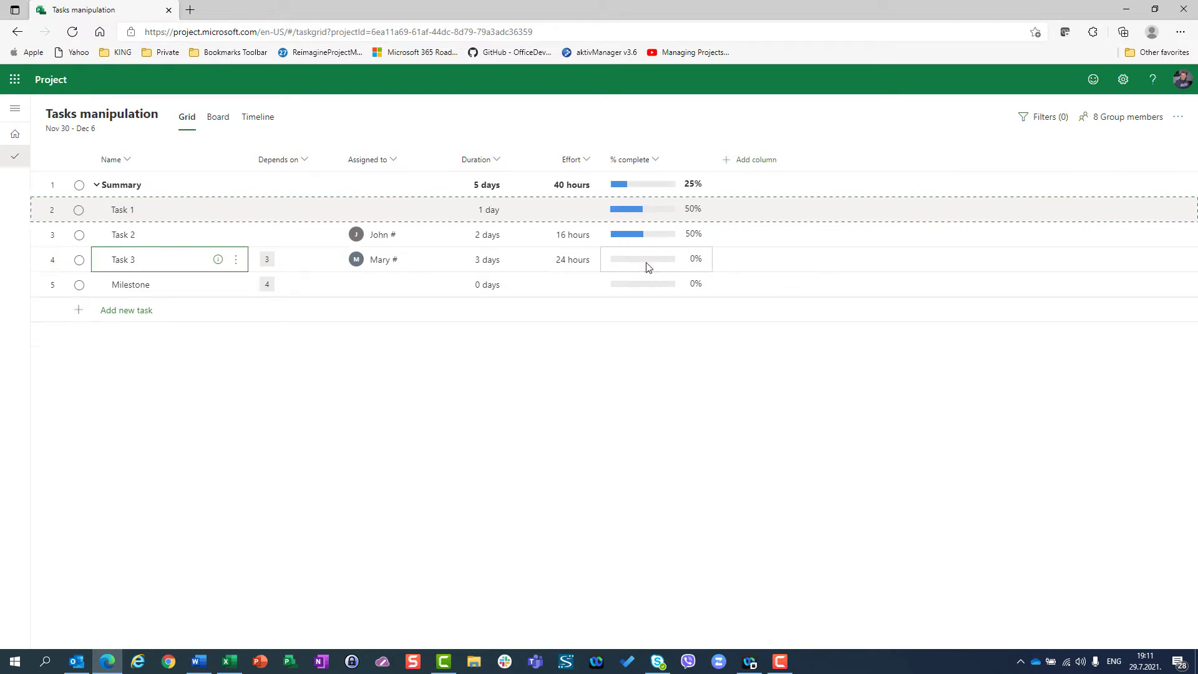
pyautogui.hotkey('ctrl', 'z')
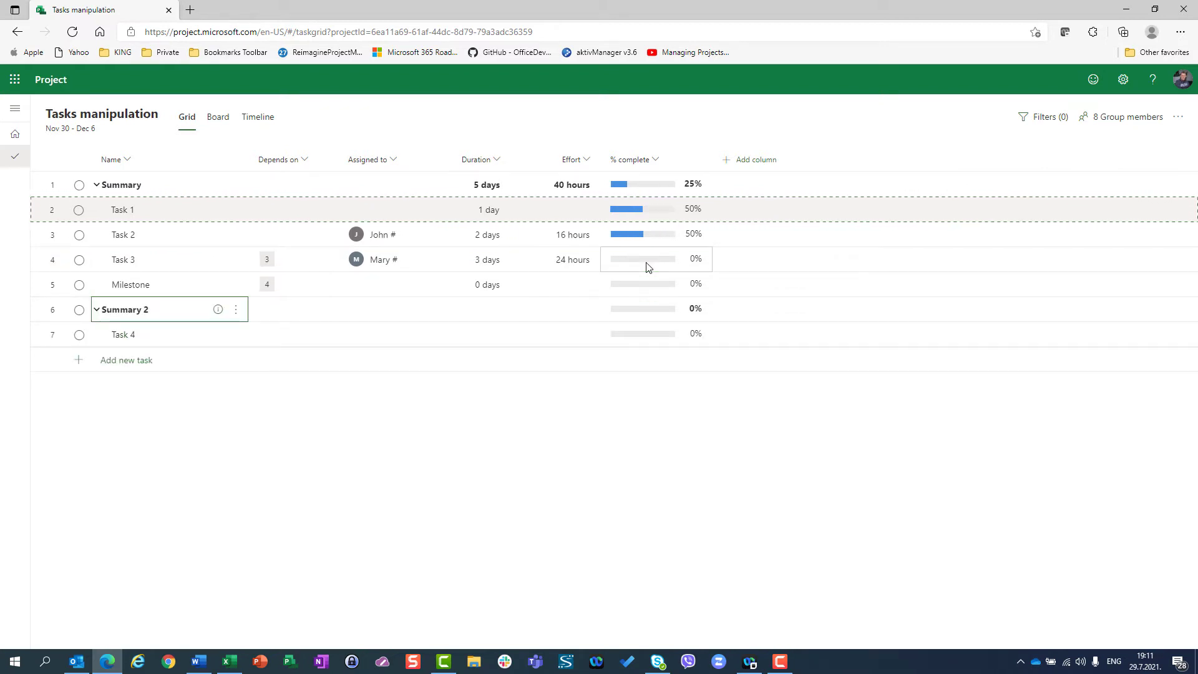
pyautogui.hotkey('ctrl', 'z')
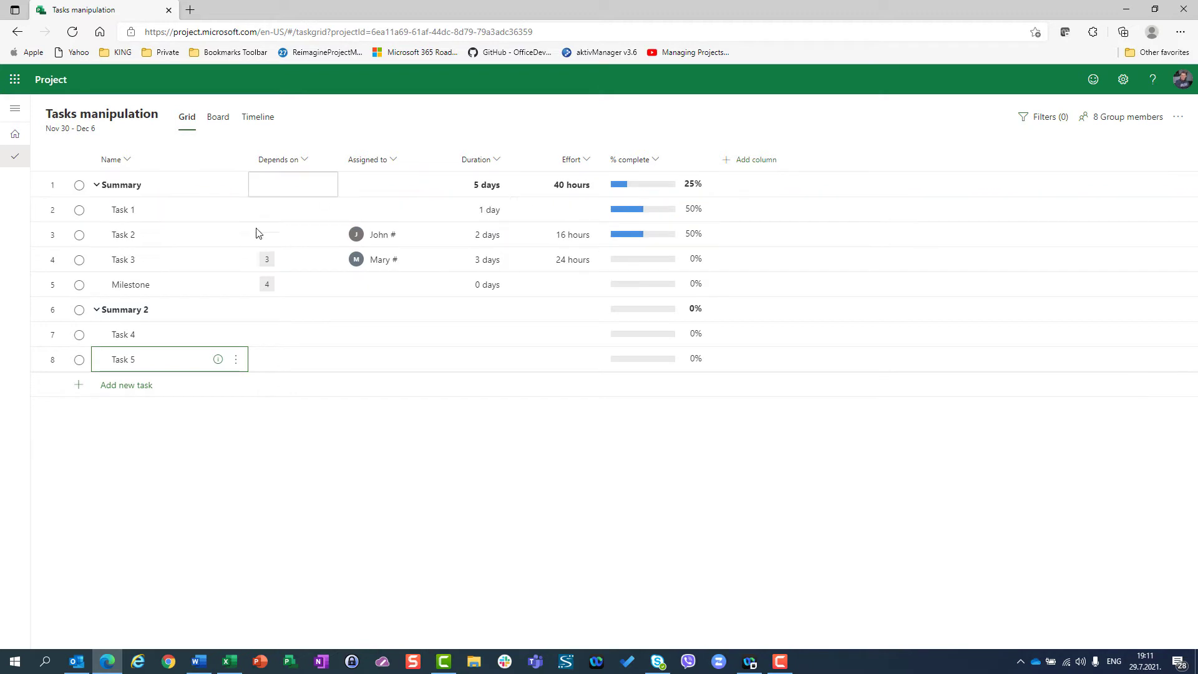
# Delete the summary task Summary 2 along with its subtasks Task 4 and Task 5.
pyautogui.click(235, 312)
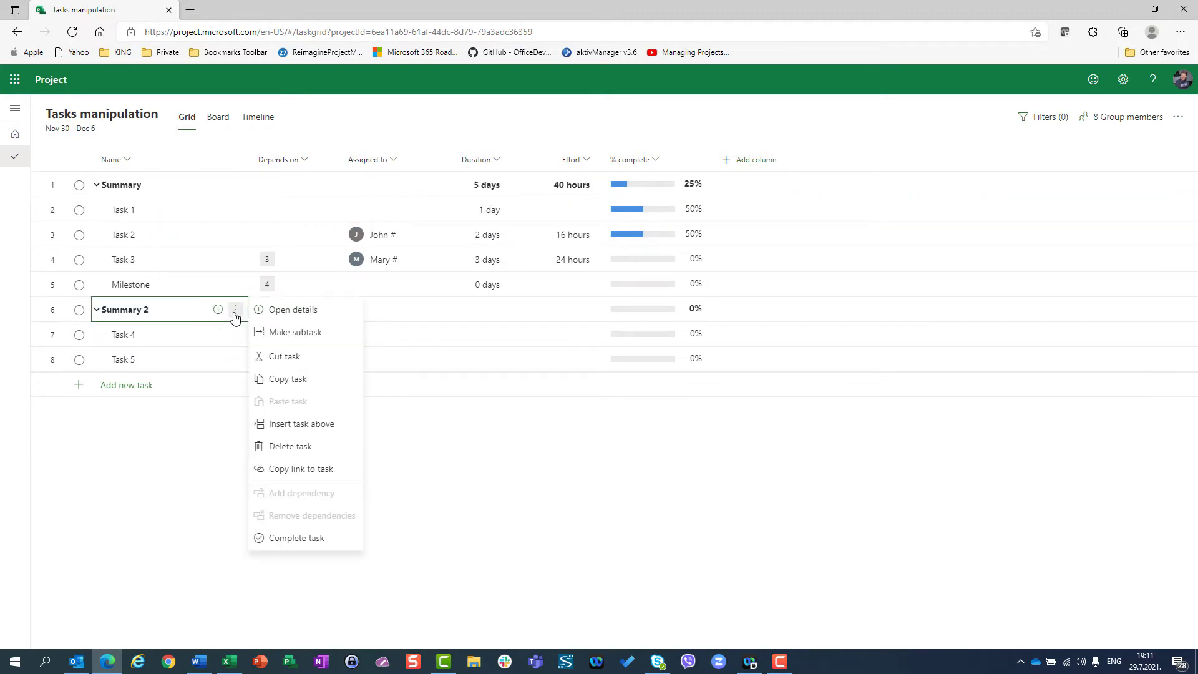
pyautogui.click(288, 448)
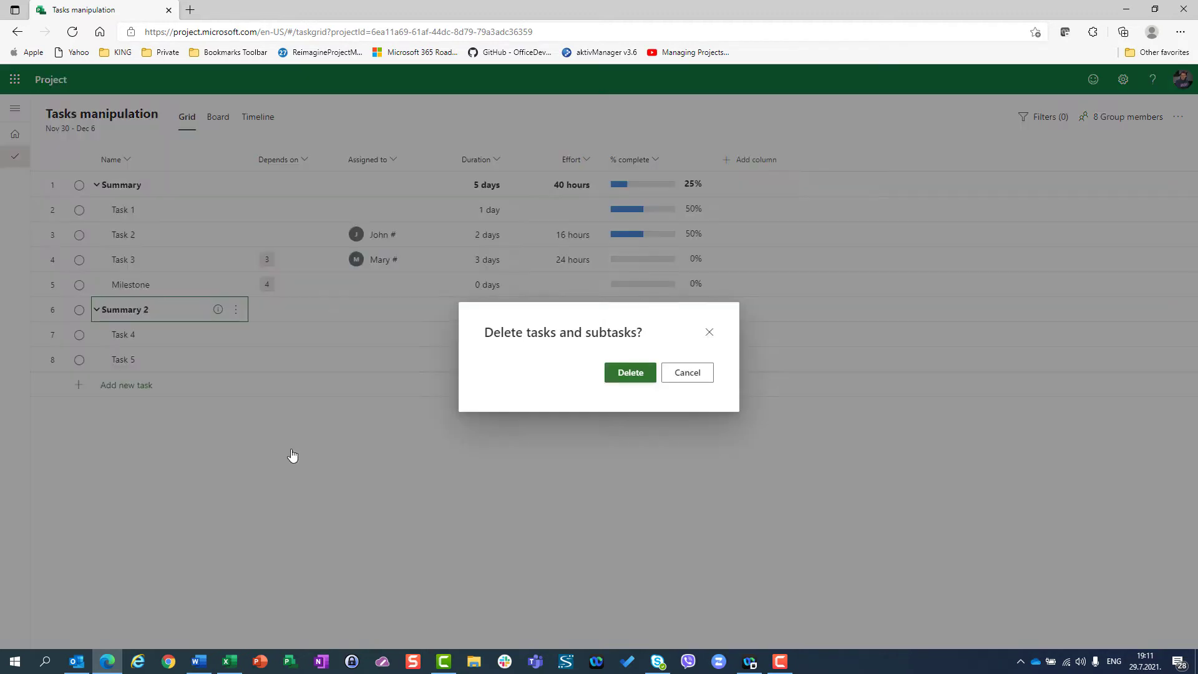
pyautogui.click(630, 373)
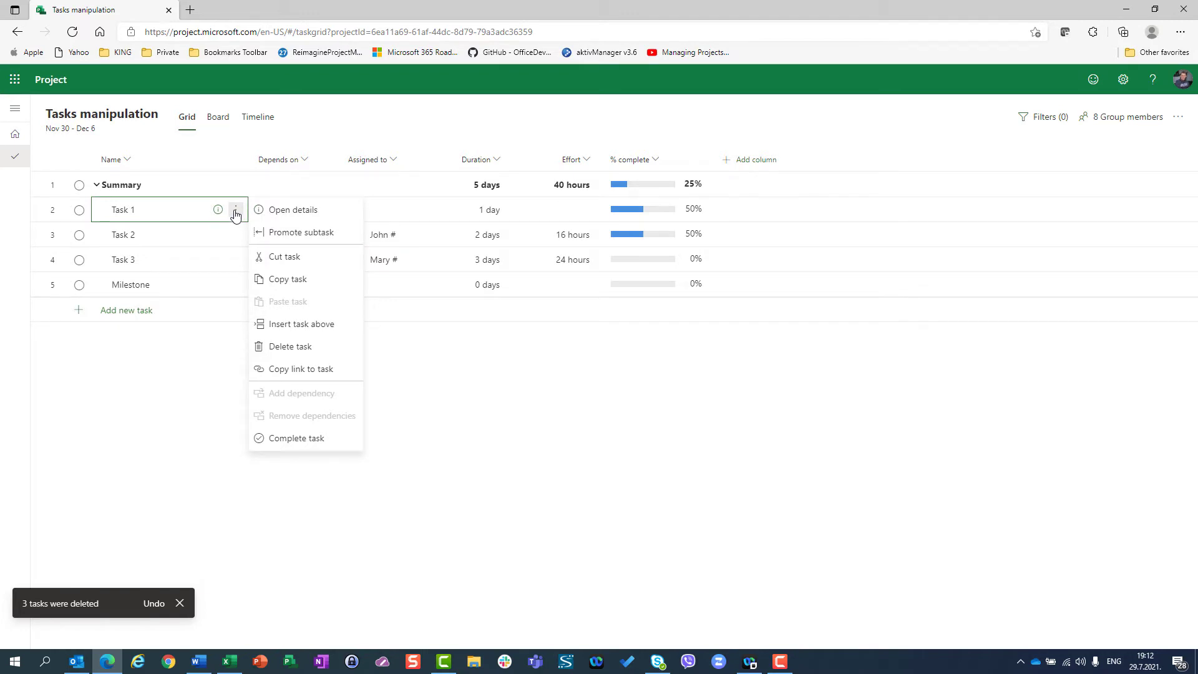
# Cut Task 1 and paste it between Task 2 and Task 3, and return it to its place above Task 2.
pyautogui.click(279, 258)
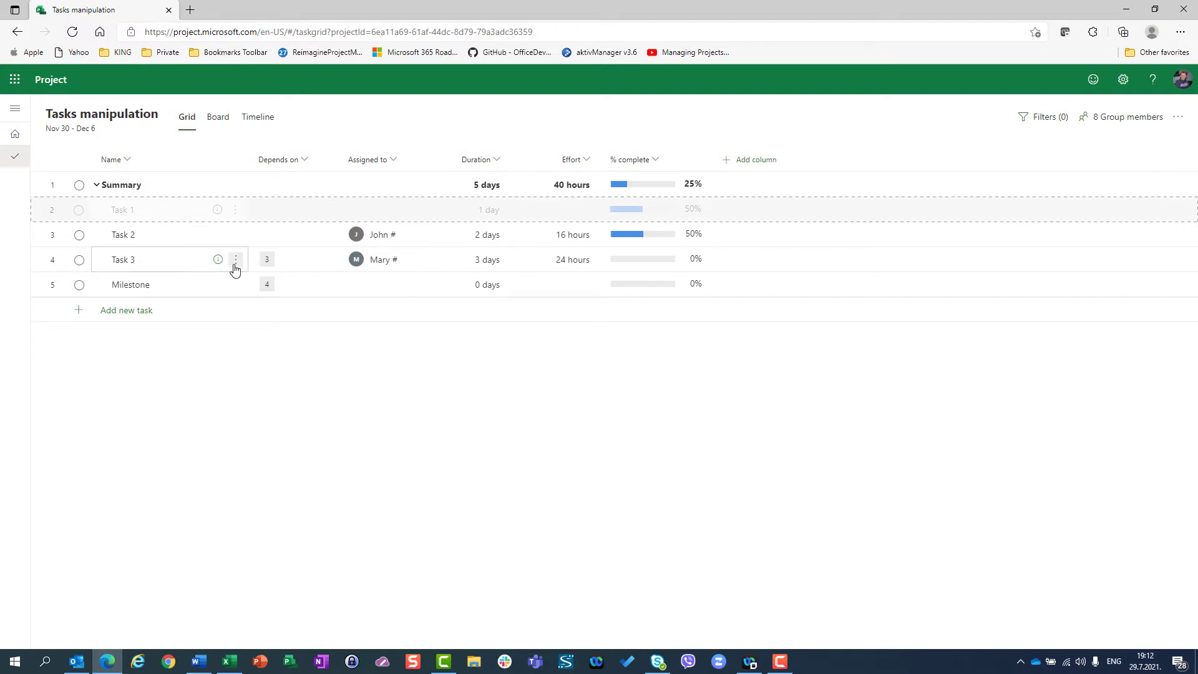
pyautogui.click(234, 263)
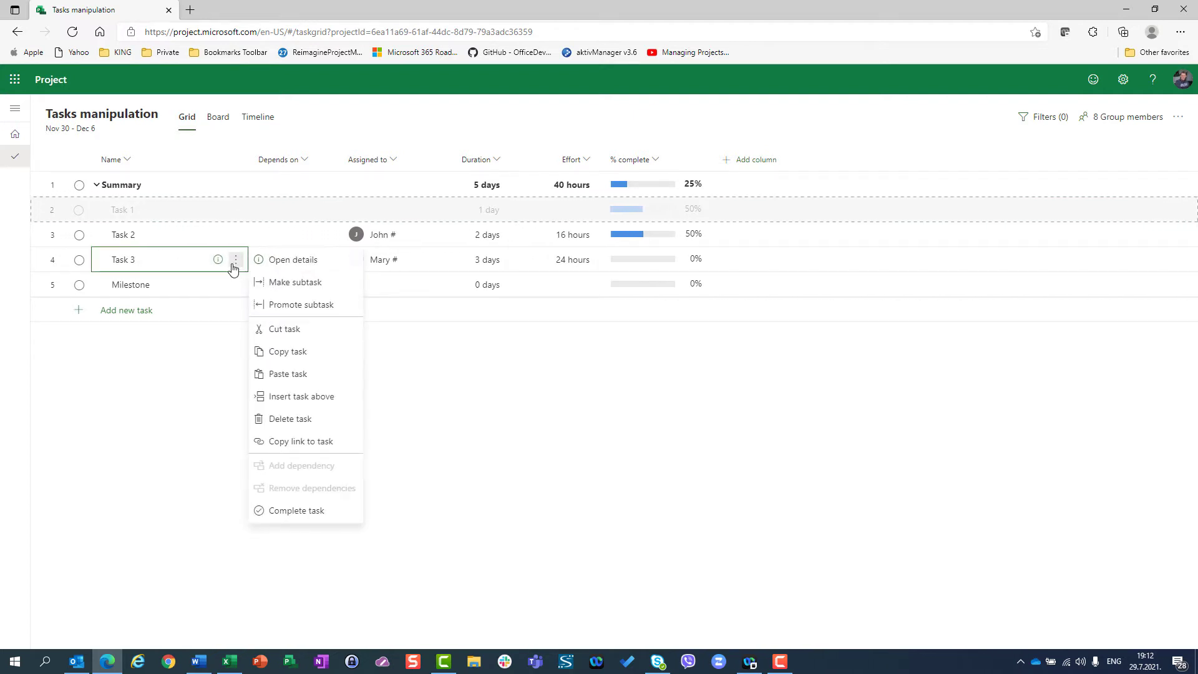
pyautogui.click(280, 374)
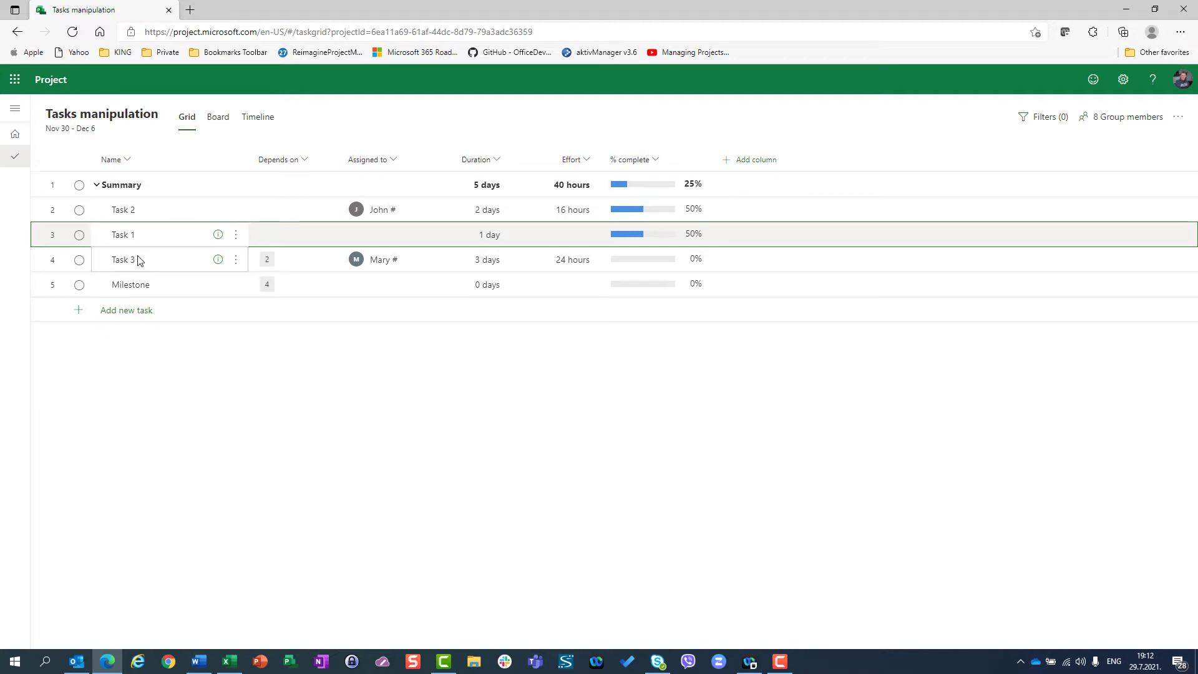
pyautogui.hotkey('alt', 'shift', 'Up')
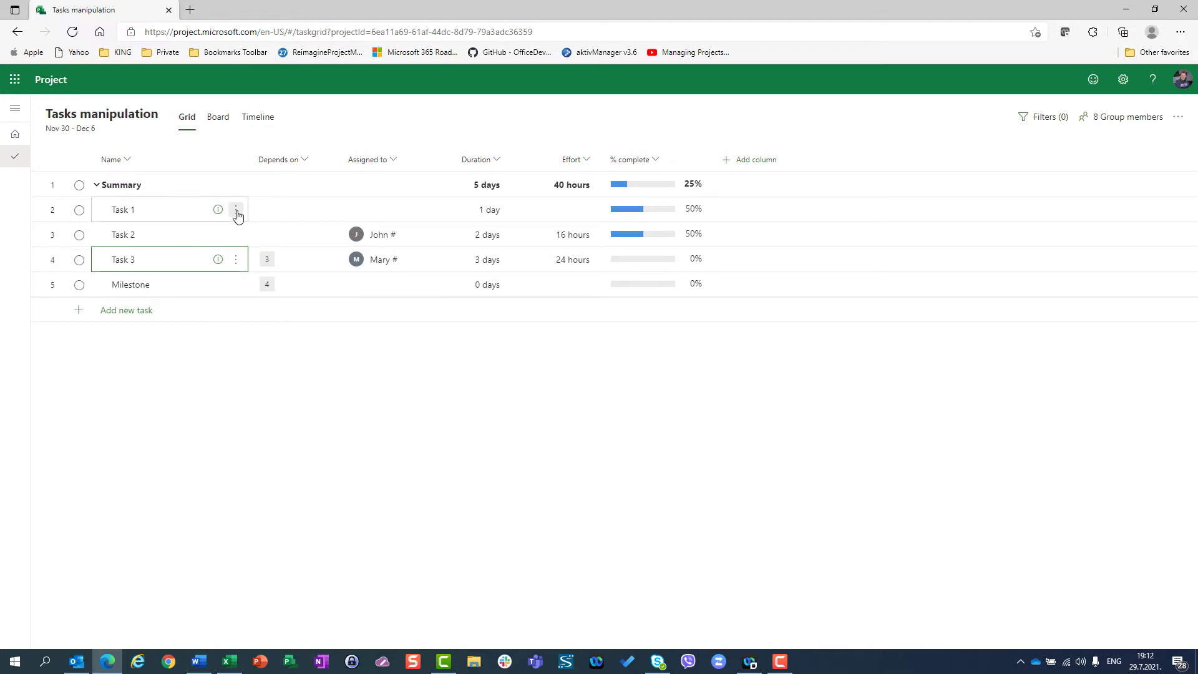
pyautogui.click(236, 211)
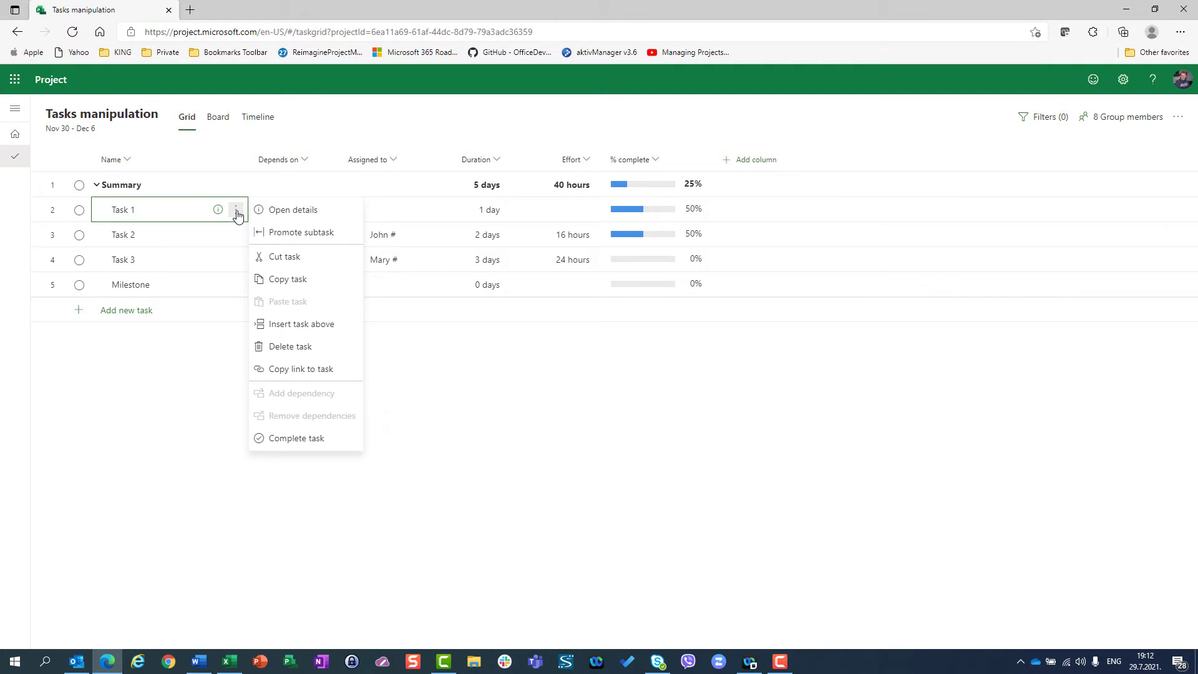
pyautogui.click(236, 212)
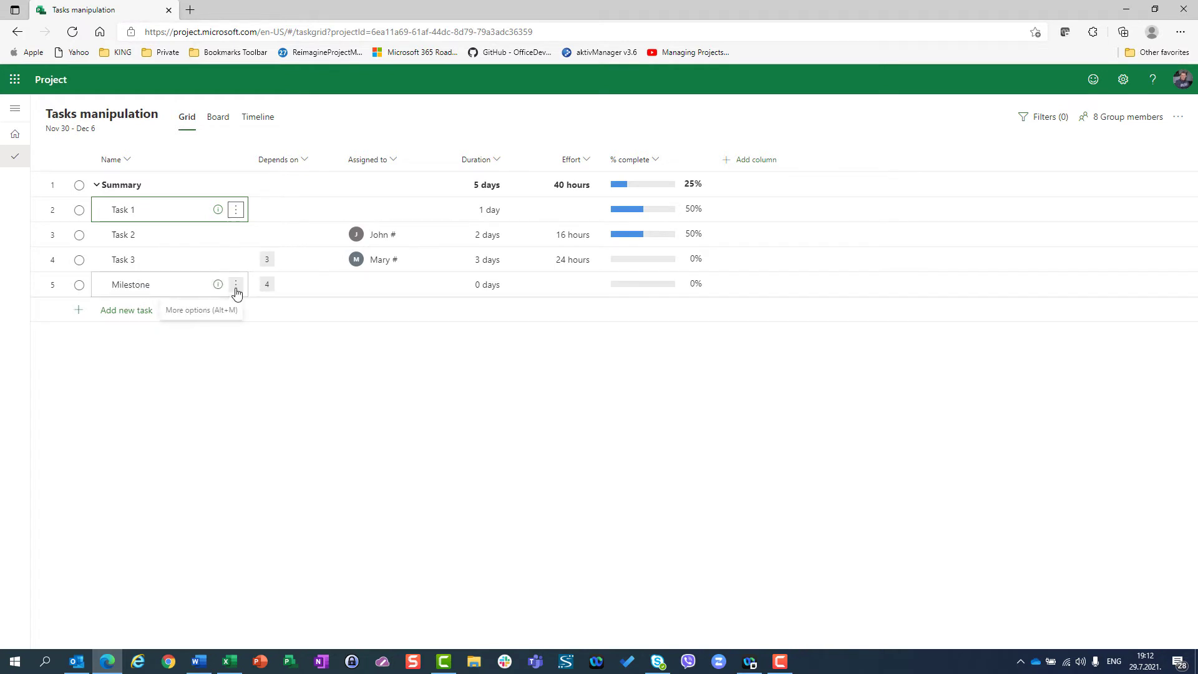
# Insert a new task named Task 4 above Milestone.
pyautogui.click(235, 287)
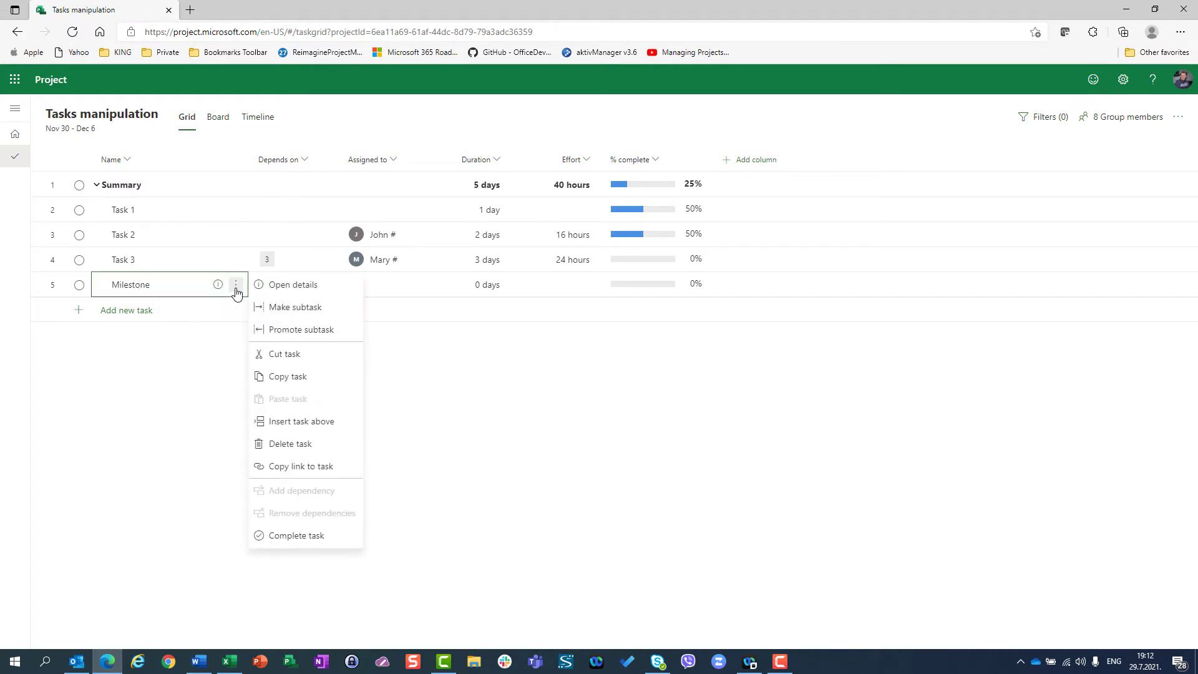
pyautogui.click(299, 422)
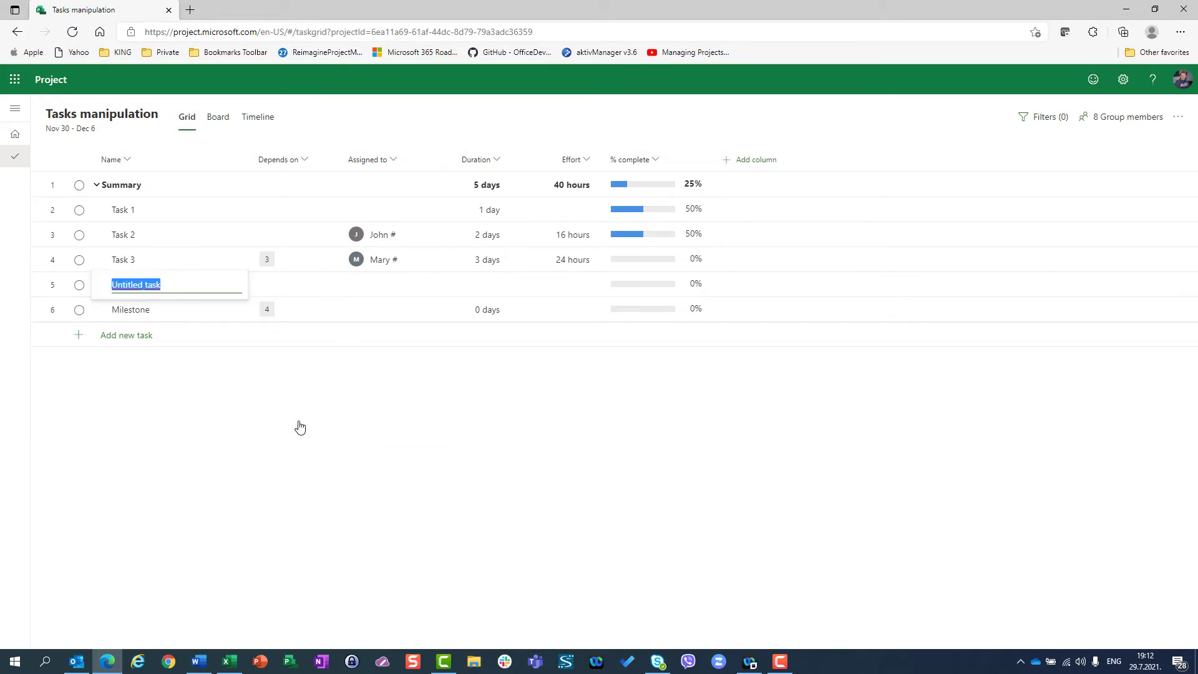
pyautogui.write('Task 4')
pyautogui.press('Return')
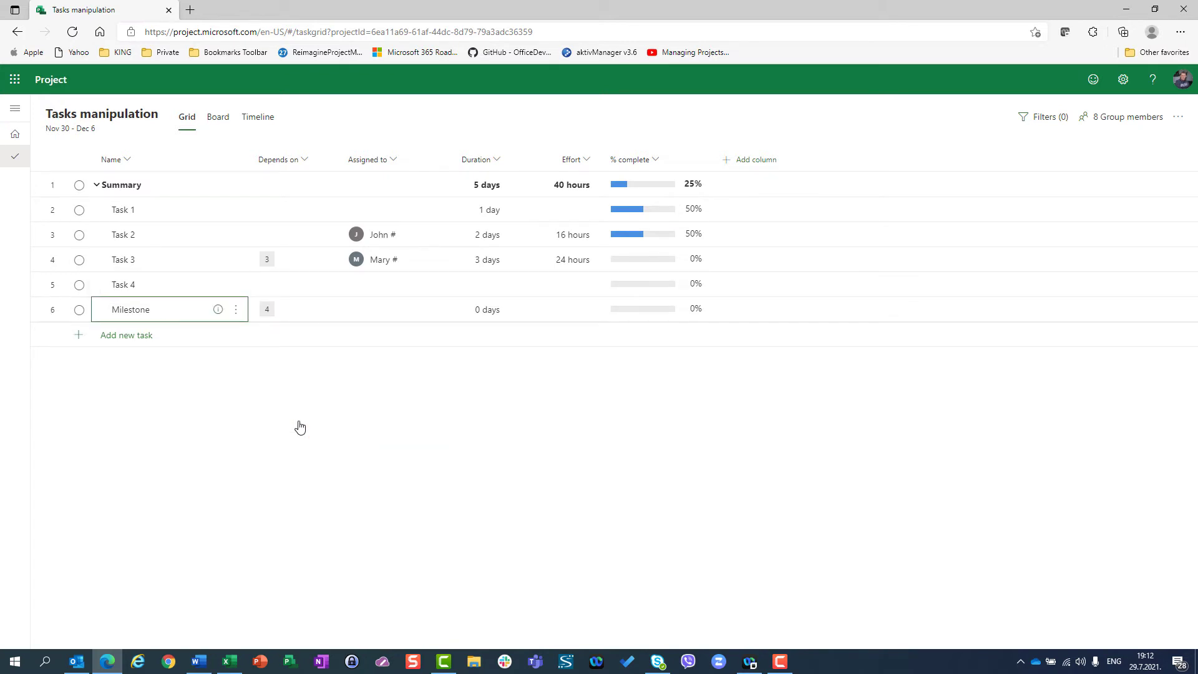
# Make Task 4 depend on task number 4, Task 3.
pyautogui.press('Up')
pyautogui.press('Right')
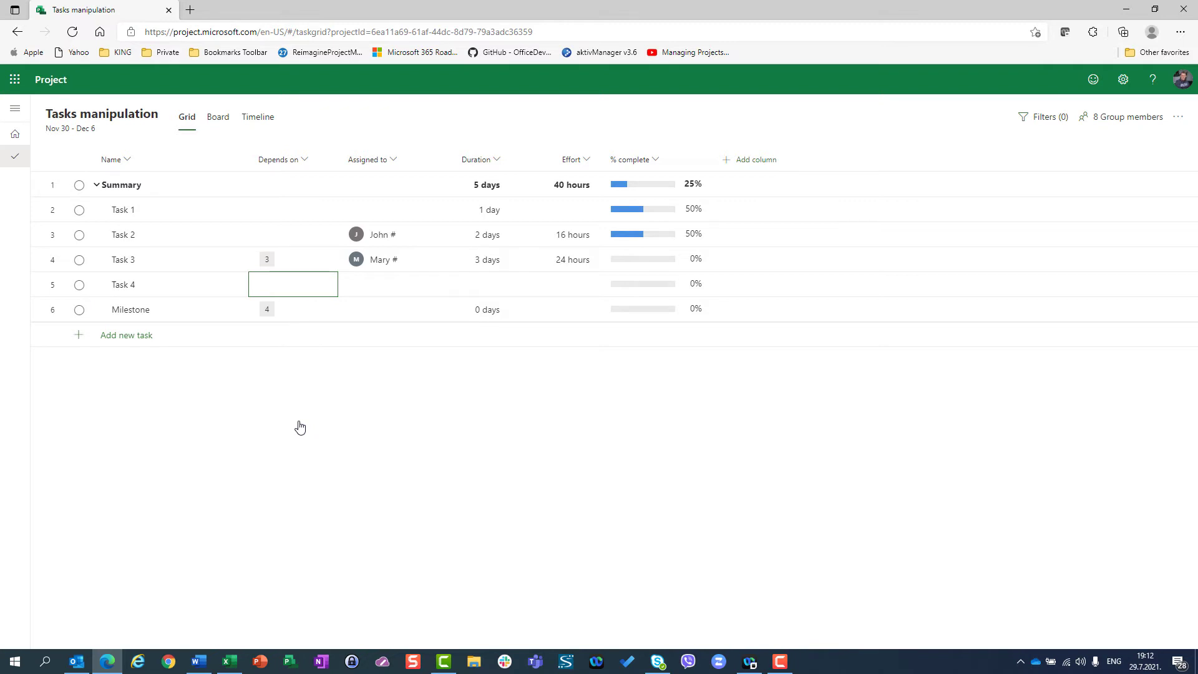
pyautogui.write('4')
pyautogui.press('Return')
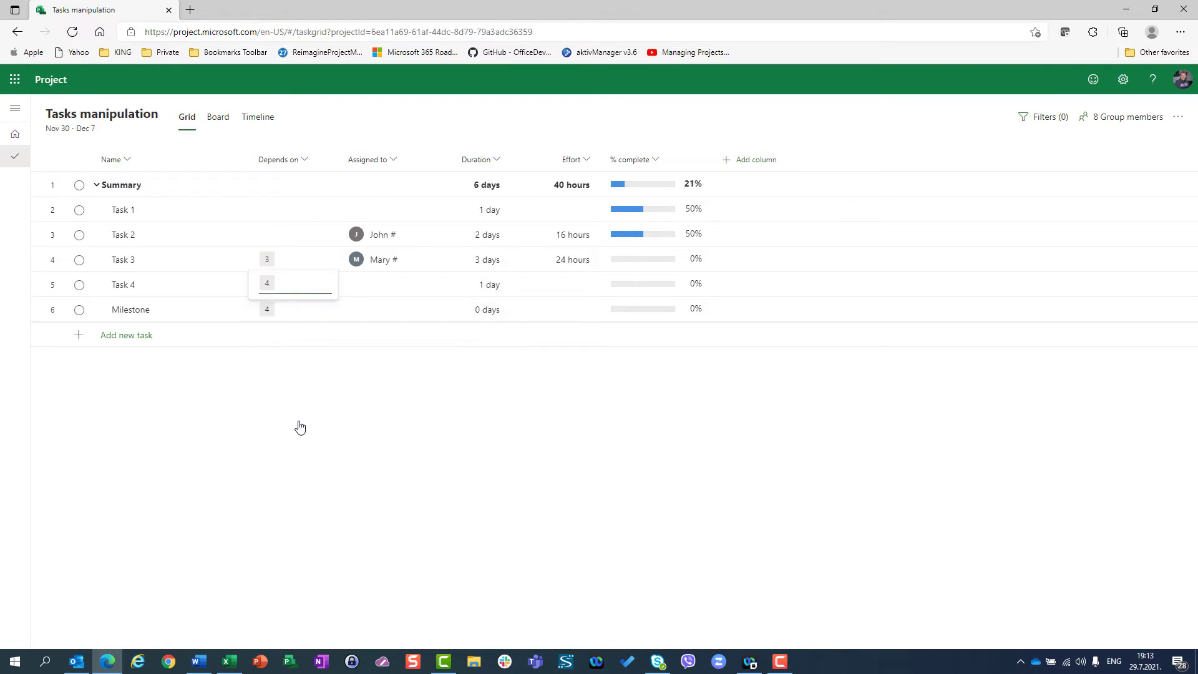
pyautogui.press('Return')
# Make Task 2 depend on task number 2, Task 1.
pyautogui.press('Up')
pyautogui.press('Up')
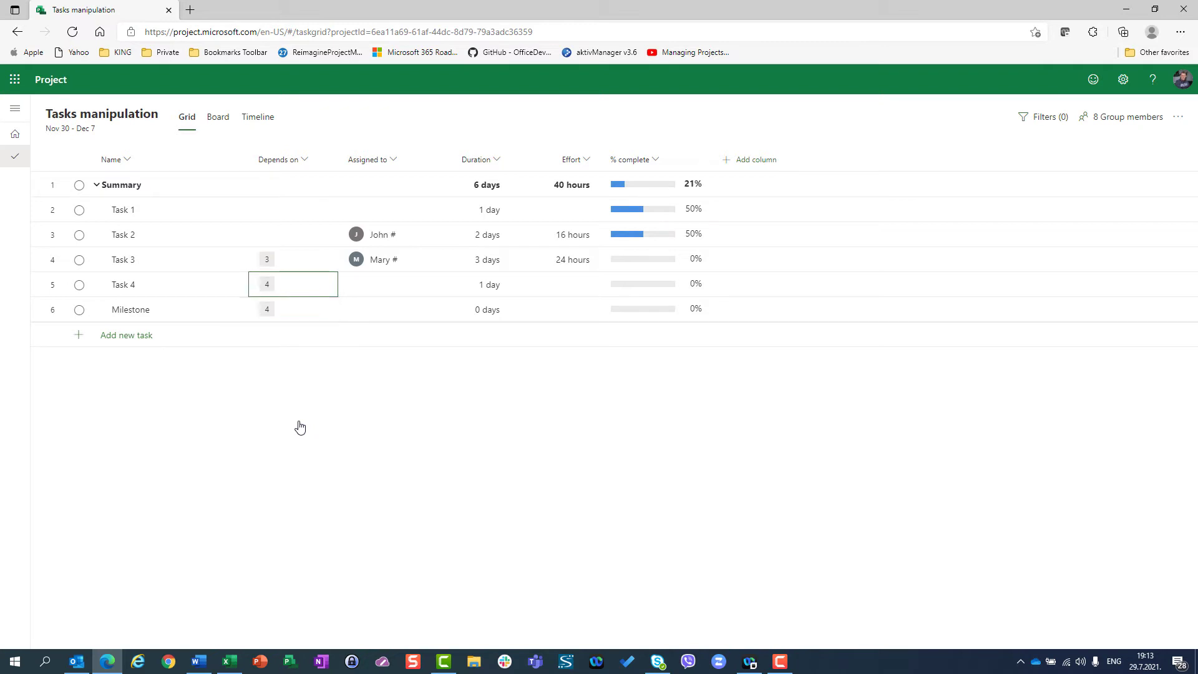
pyautogui.press('Up')
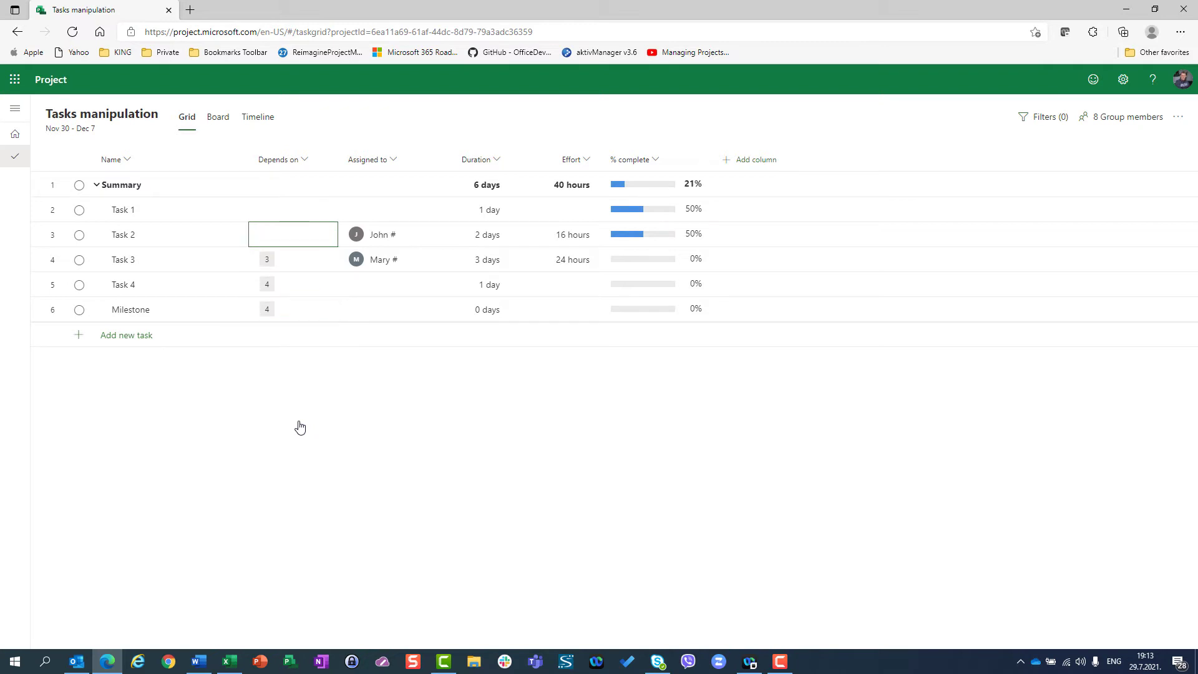
pyautogui.write('2')
pyautogui.press('Return')
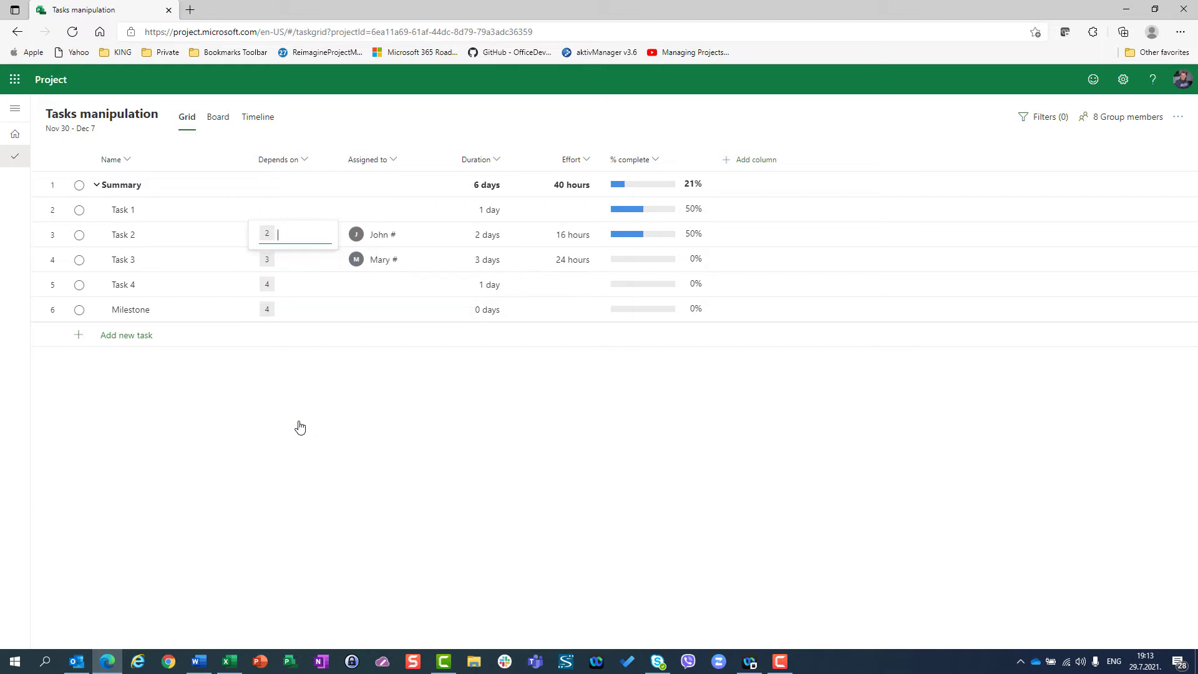
pyautogui.press('Return')
# Replace Milestone's existing dependency with task number 5, Task 4.
pyautogui.press('Down')
pyautogui.press('Down')
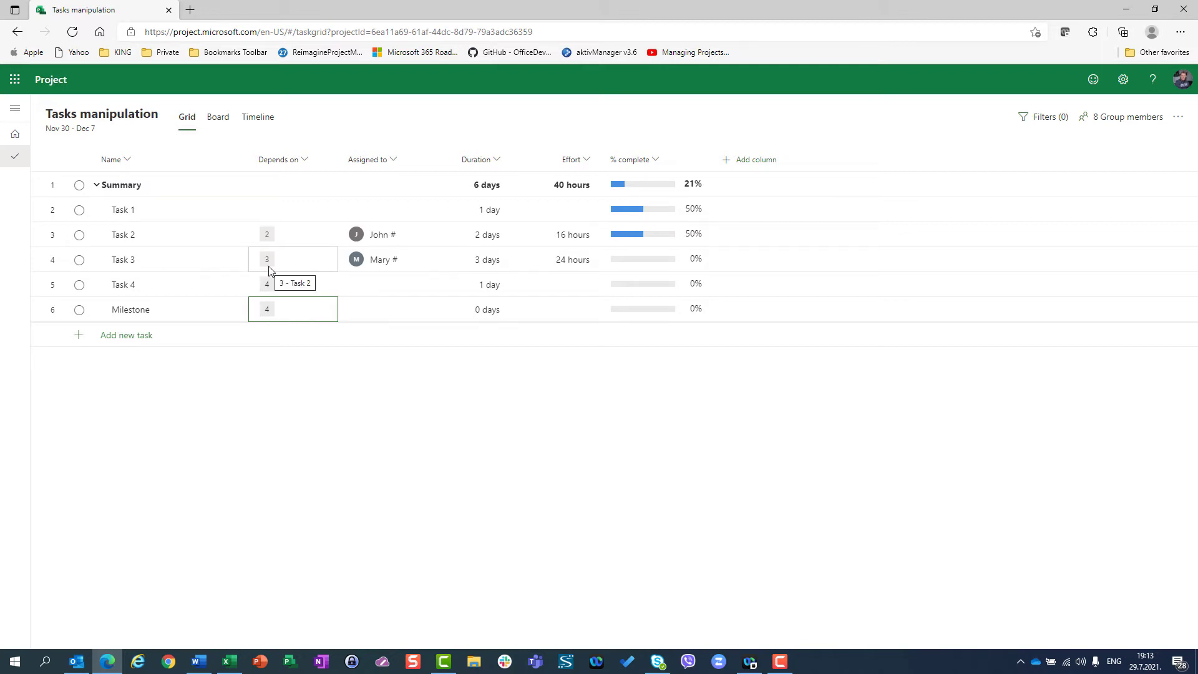
pyautogui.click(270, 317)
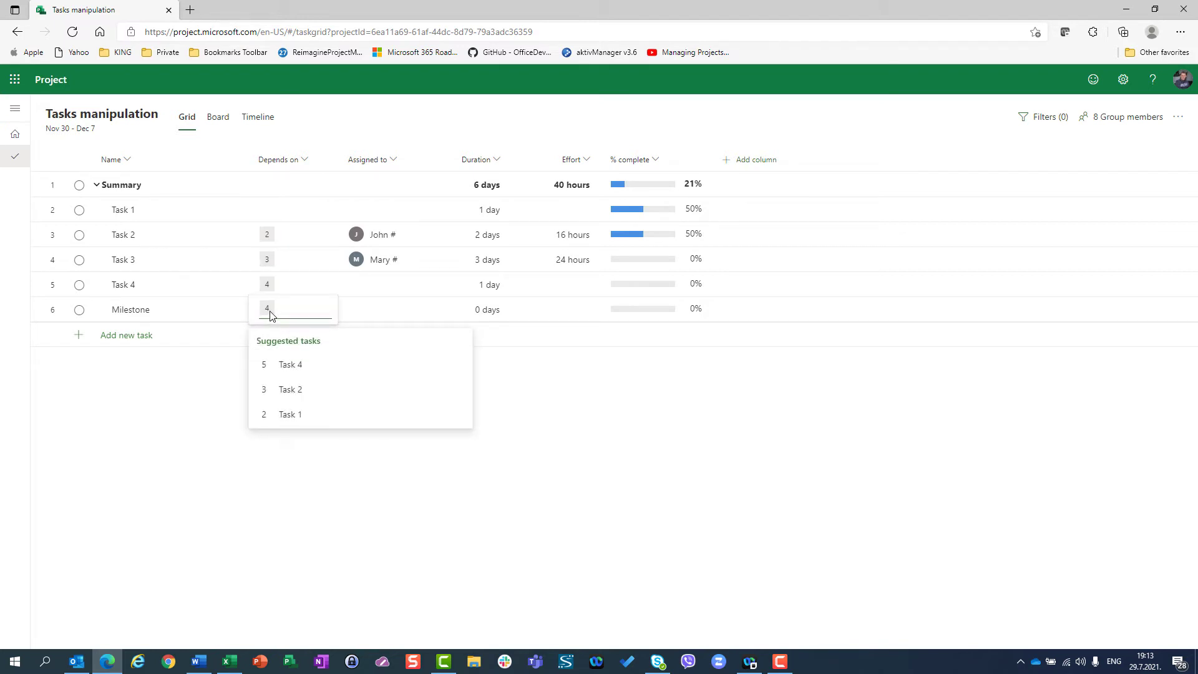
pyautogui.press('BackSpace')
pyautogui.click(279, 368)
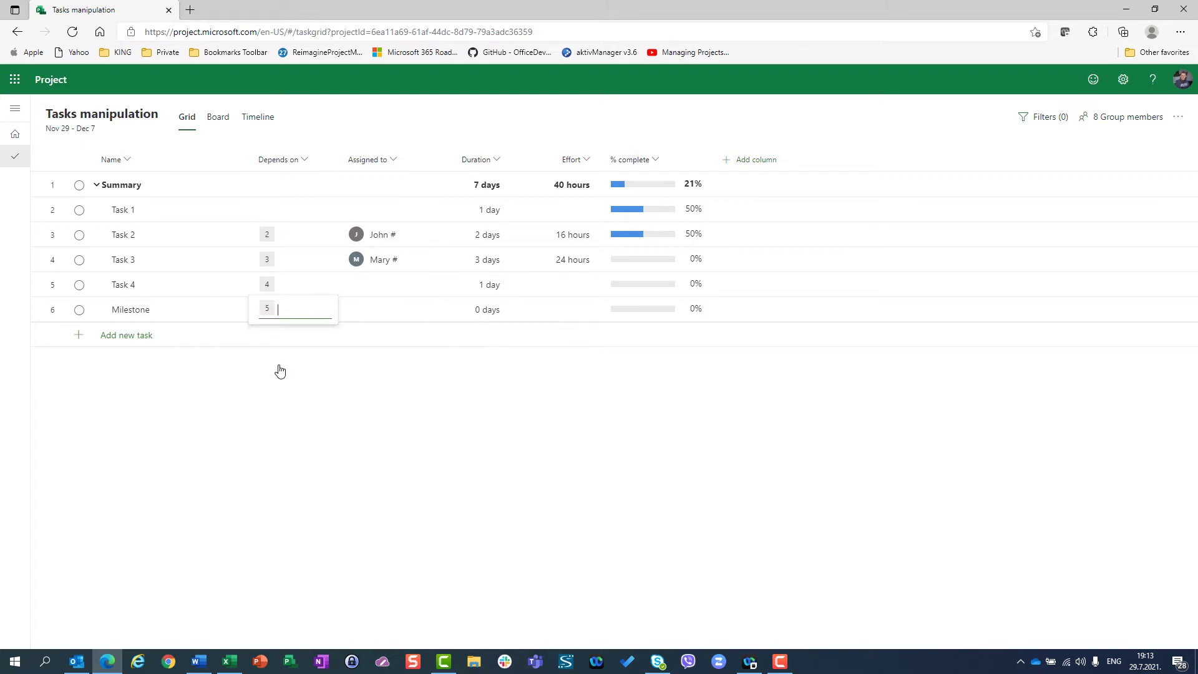
pyautogui.press('Return')
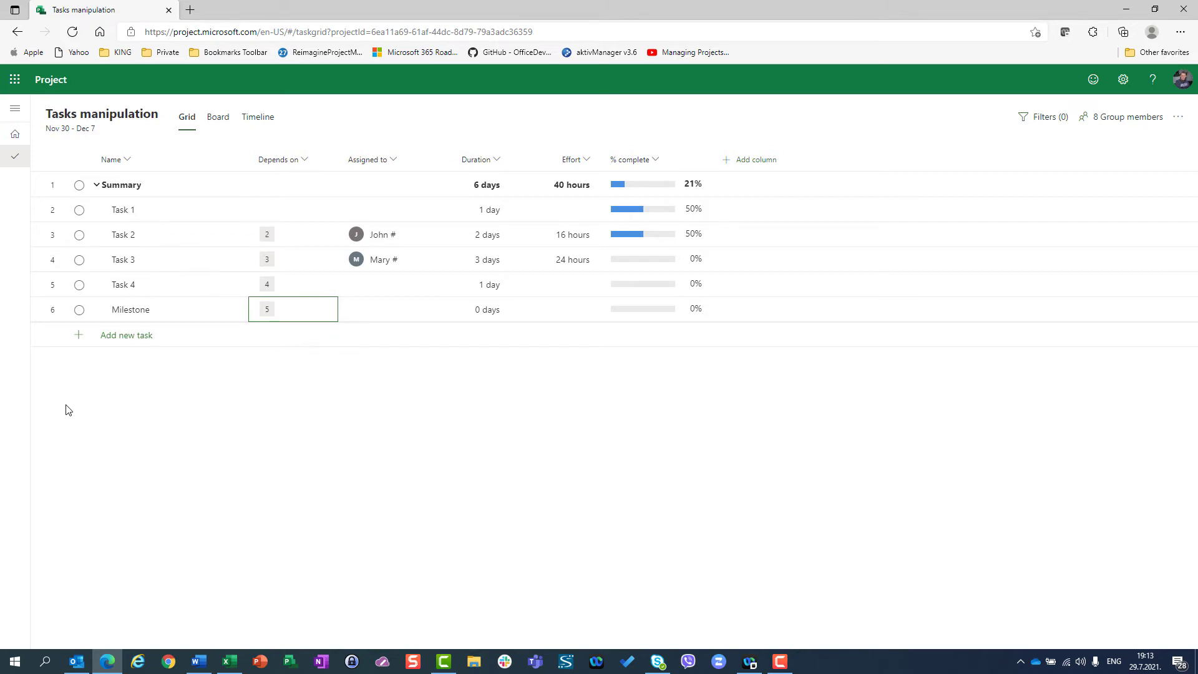
# Switch to the Timeline view and scroll to the Summary task to examine the linked task bars.
pyautogui.click(268, 120)
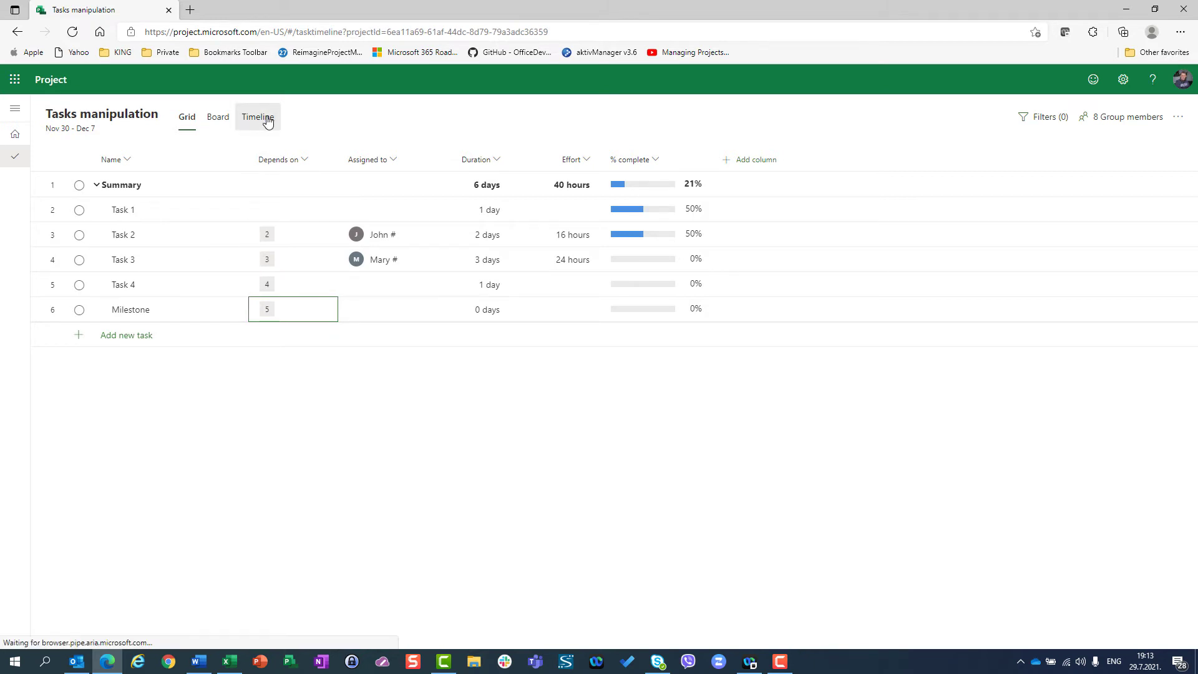
pyautogui.rightClick(122, 193)
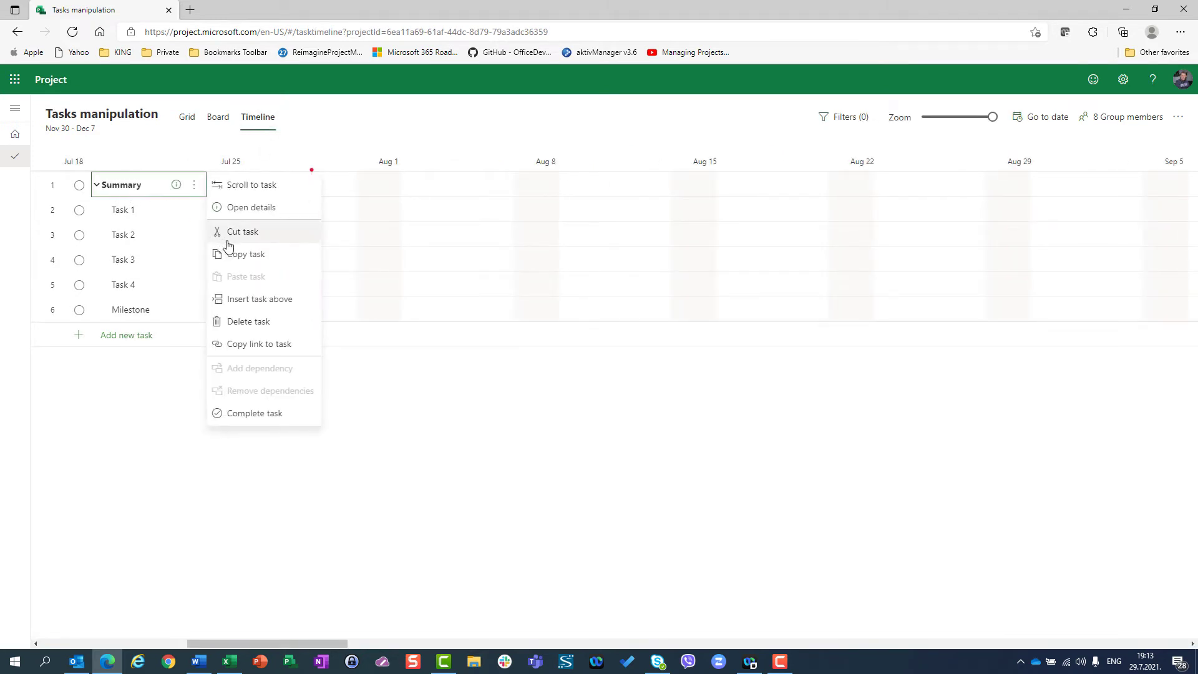
pyautogui.click(257, 186)
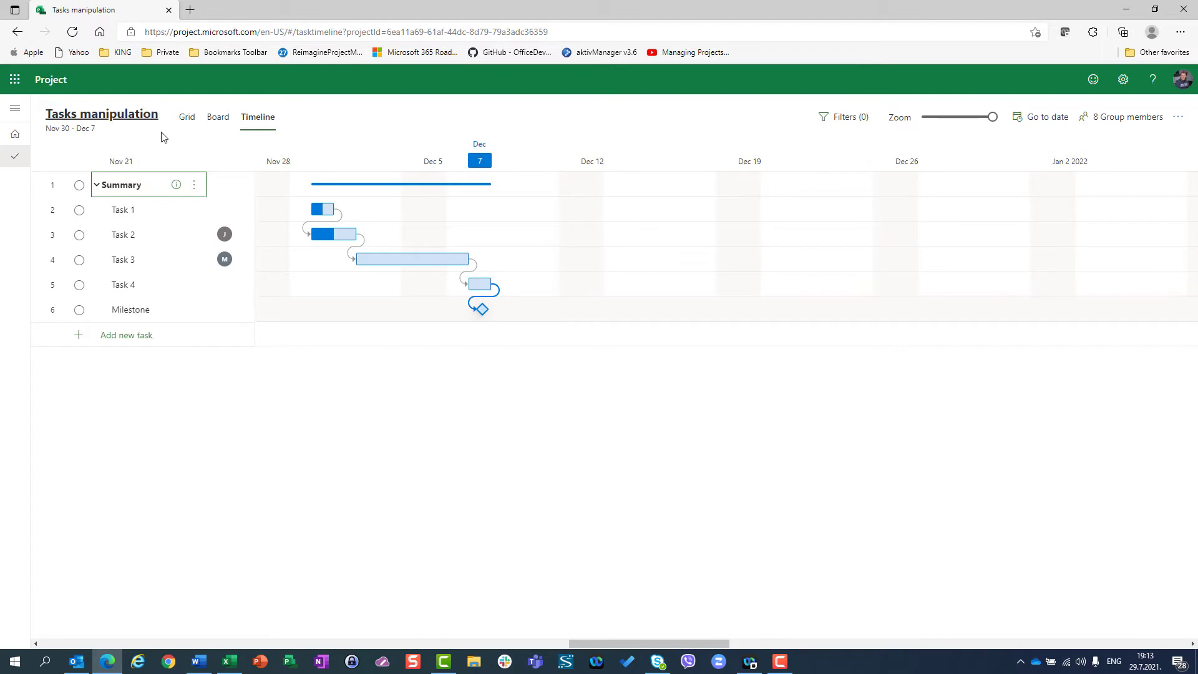
# Return to the Grid view and insert a task named Task 5 above Milestone.
pyautogui.click(191, 124)
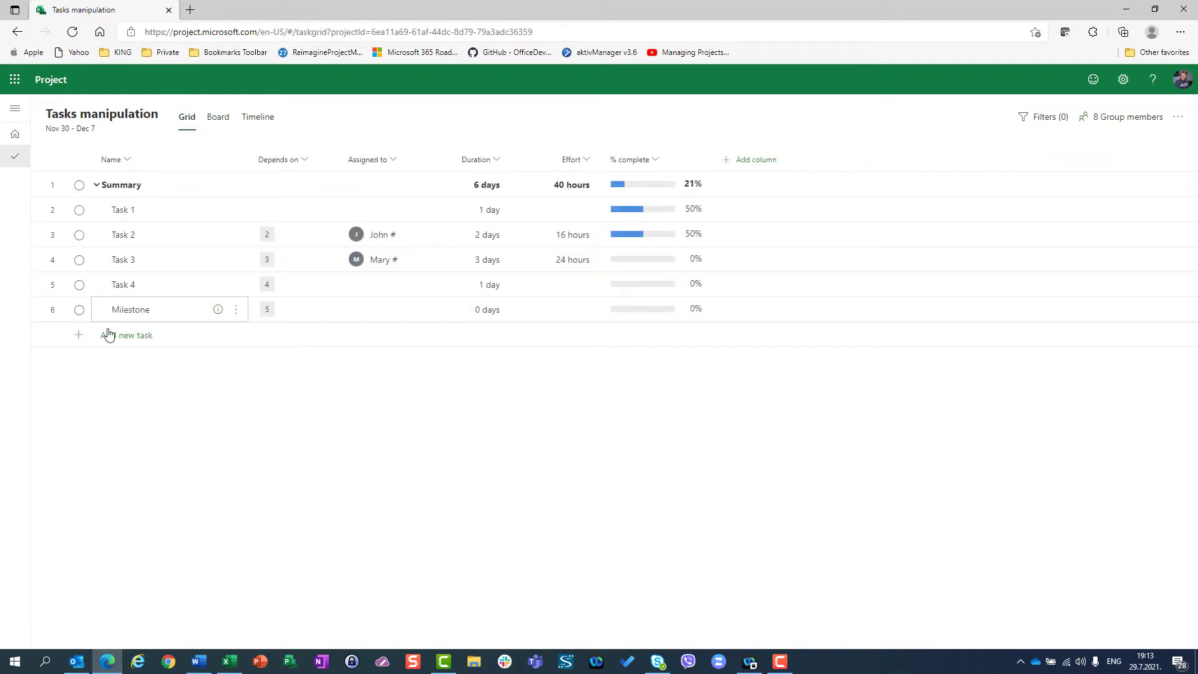
pyautogui.click(237, 310)
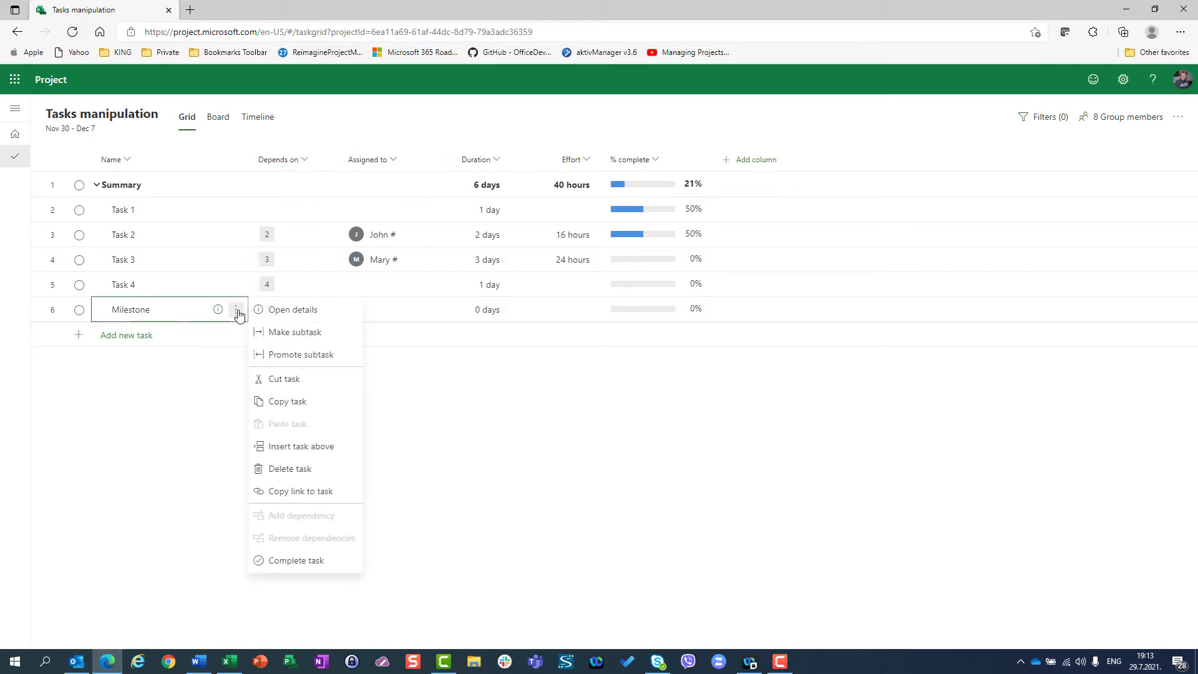
pyautogui.click(296, 447)
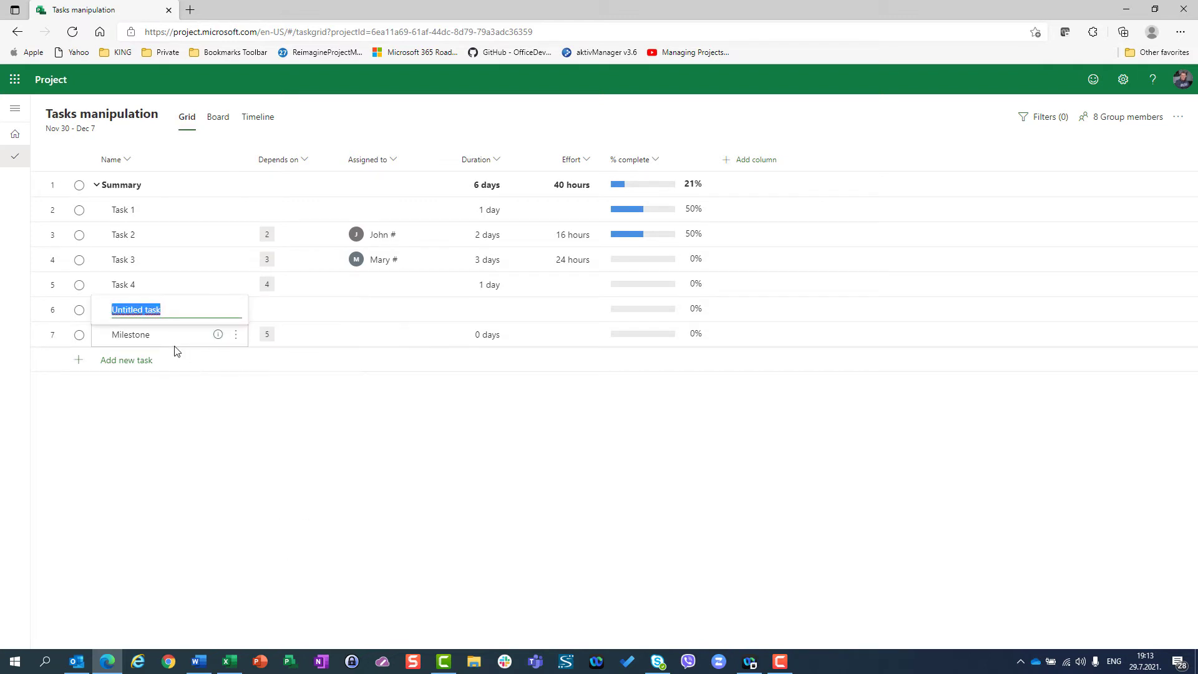
pyautogui.write('Task 5')
pyautogui.press('Return')
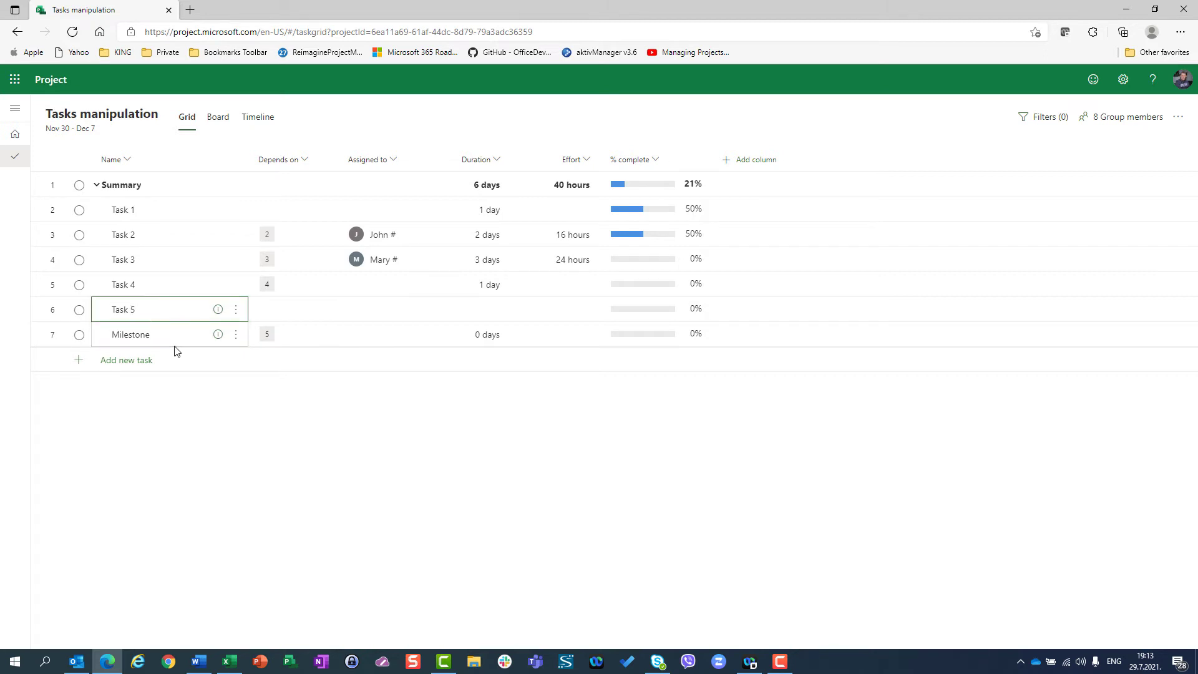
# Set the duration of Task 5 to 6 days.
pyautogui.press('Tab')
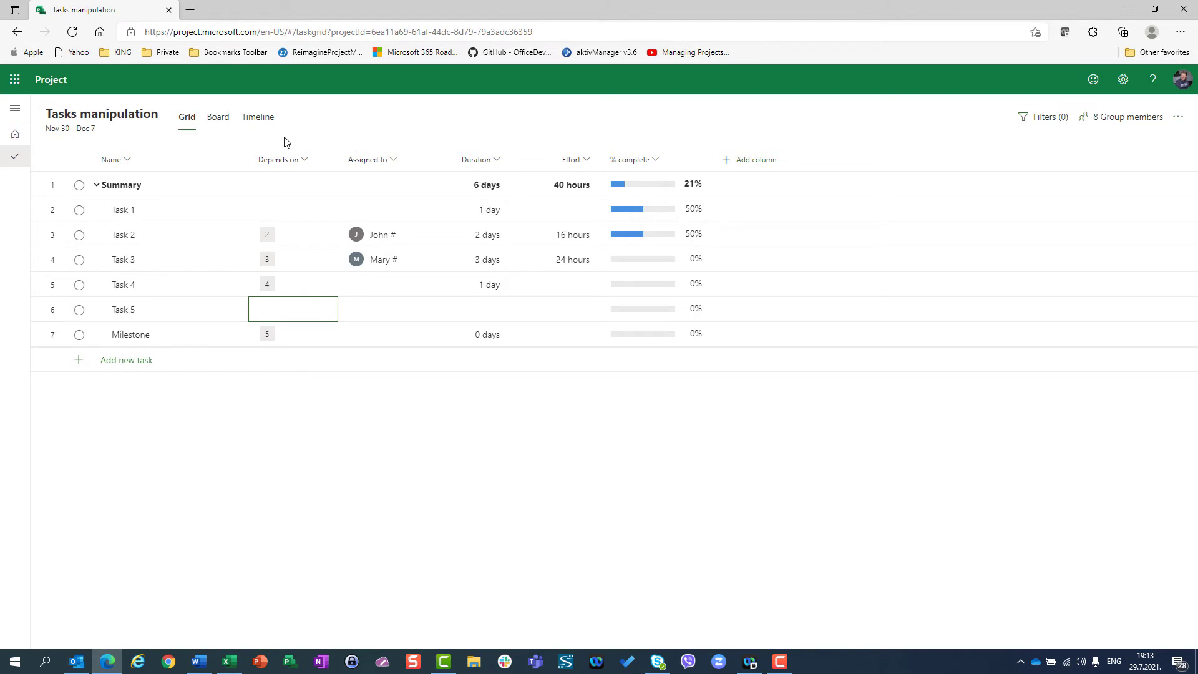
pyautogui.press('Tab')
pyautogui.press('Tab')
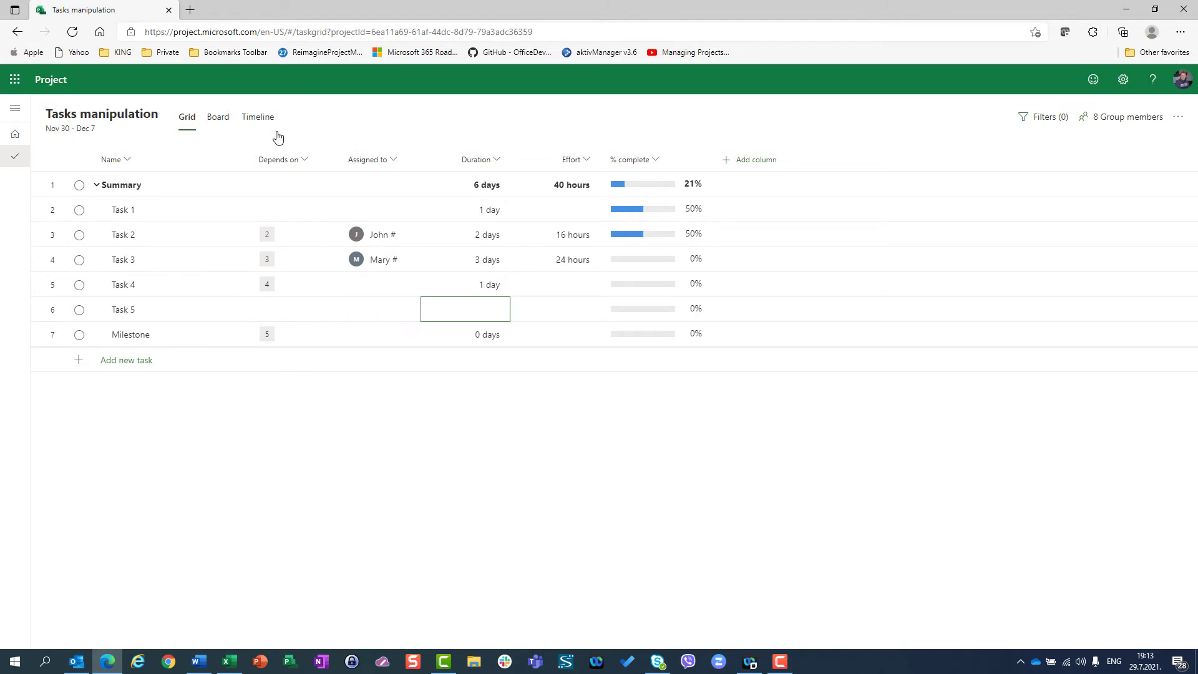
pyautogui.write('6')
pyautogui.press('Return')
pyautogui.press('Up')
pyautogui.press('Down')
# Switch to the Timeline view and scroll to the Summary task to examine how Task 5 and Milestone are linked.
pyautogui.click(257, 117)
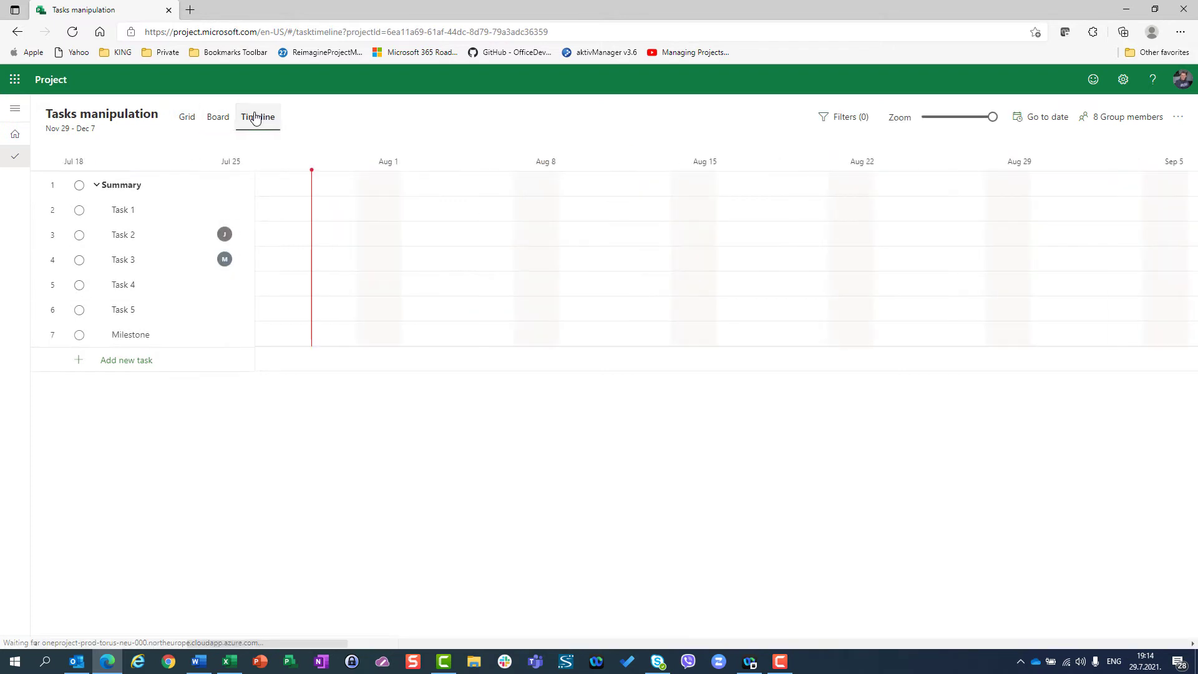
pyautogui.click(193, 185)
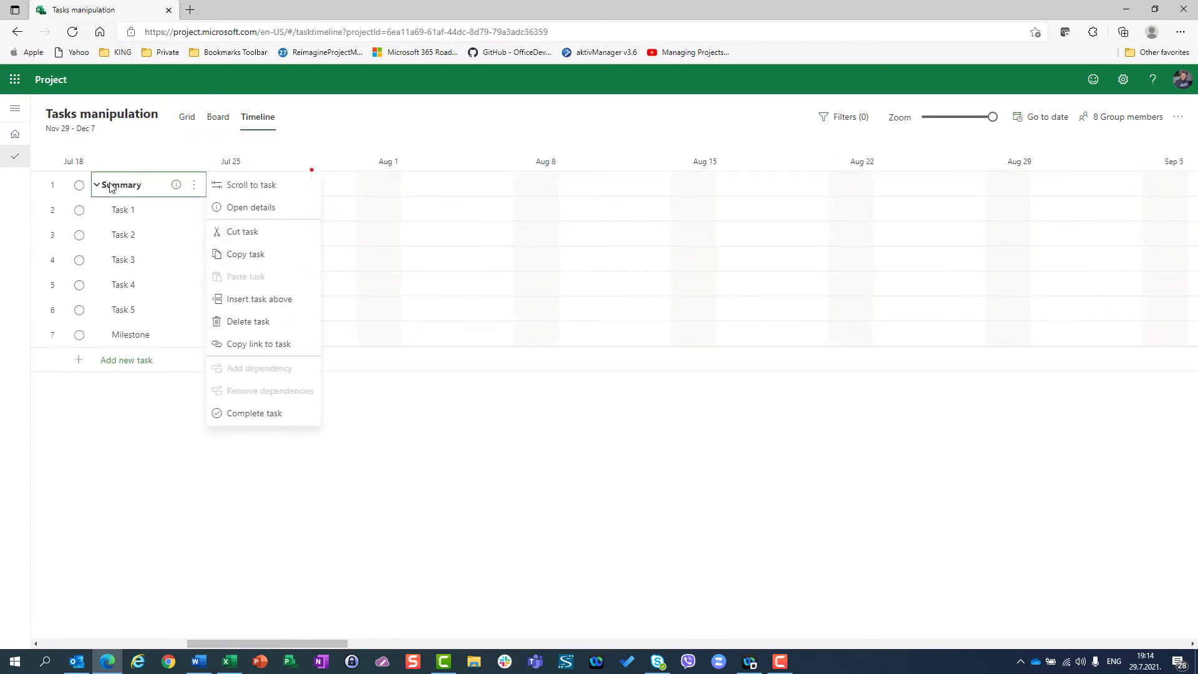
pyautogui.click(241, 185)
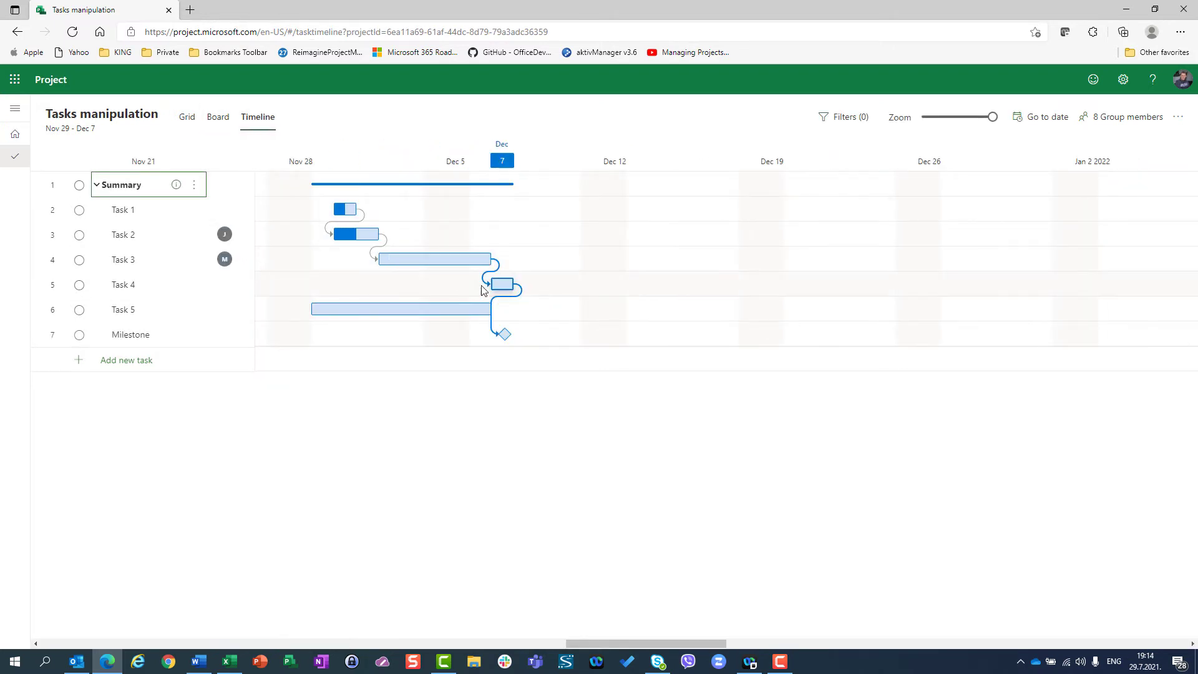
pyautogui.moveTo(522, 284); pyautogui.dragTo(503, 331)
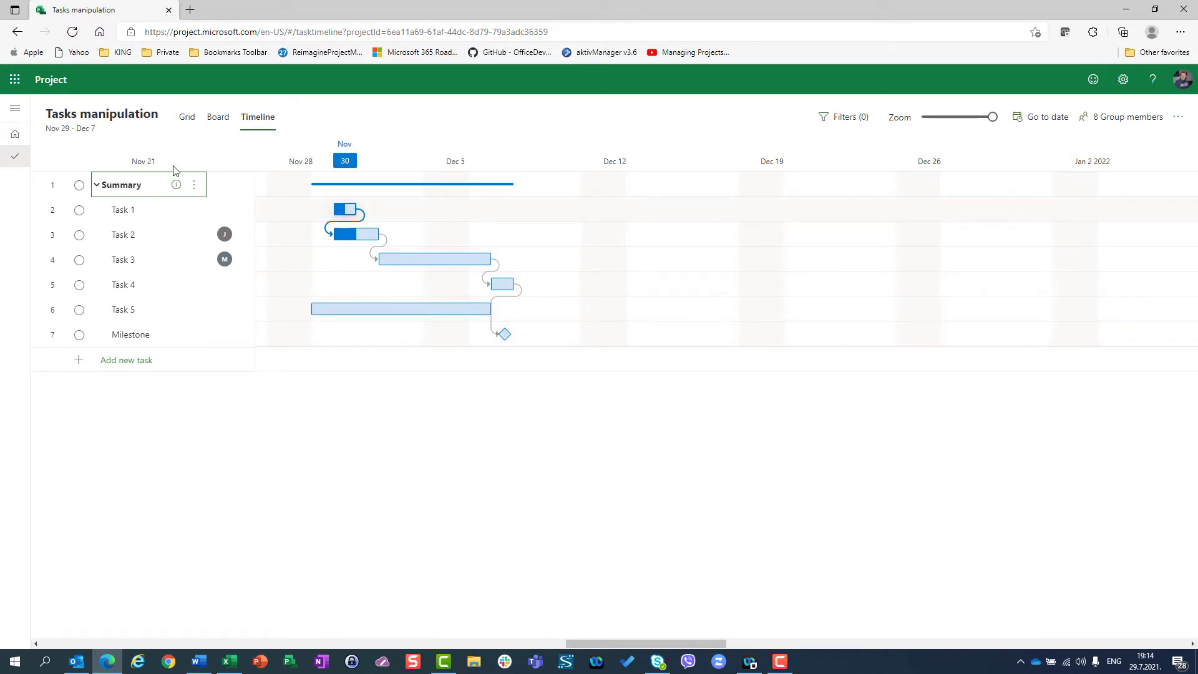
# Return to the Grid view and make Task 5 depend on task number 5, Task 4.
pyautogui.click(187, 117)
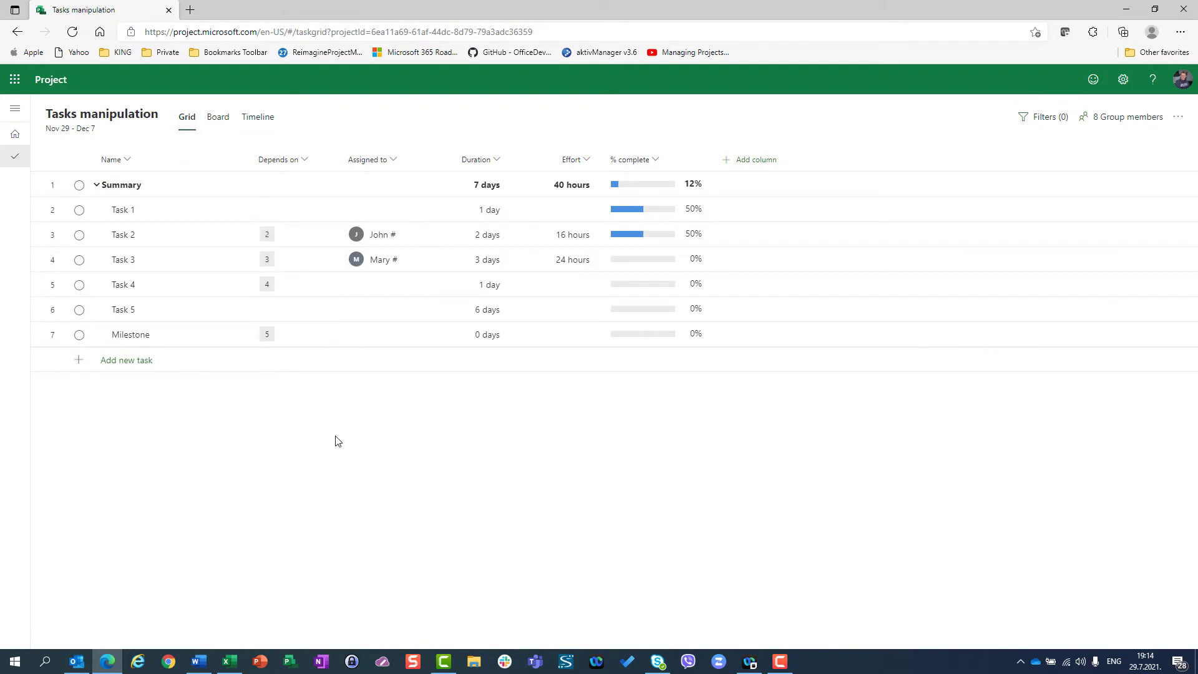
pyautogui.click(274, 315)
pyautogui.write('Tas')
pyautogui.press('Down')
pyautogui.press('Down')
pyautogui.press('Down')
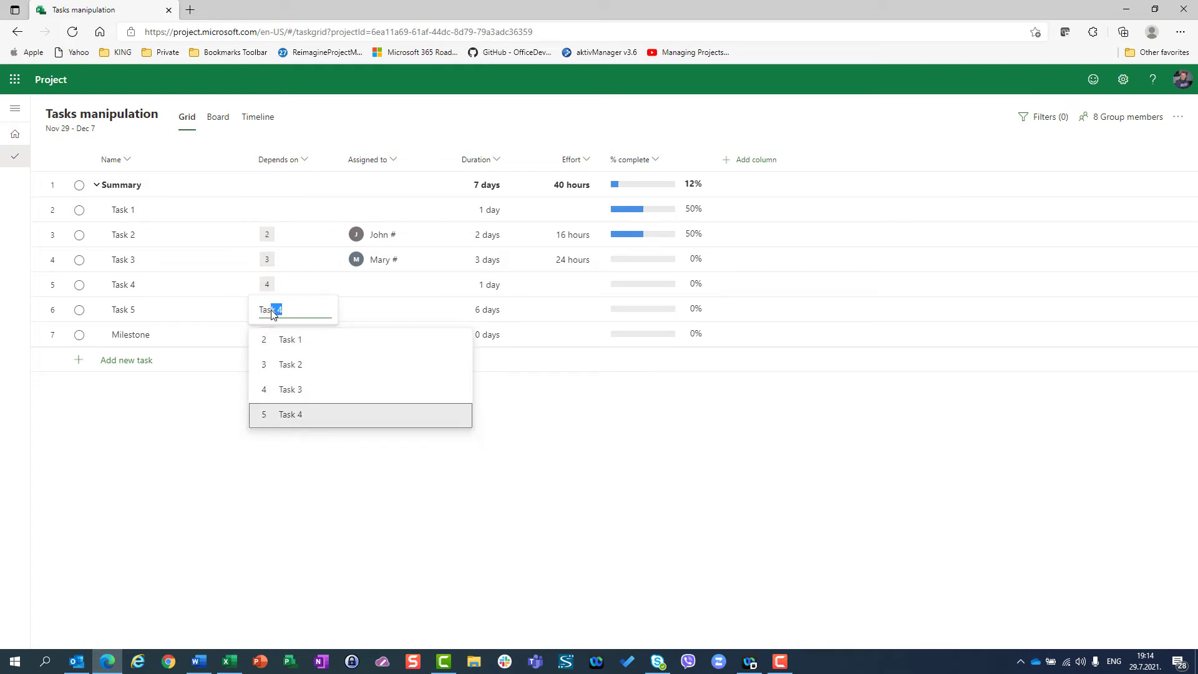
pyautogui.press('Return')
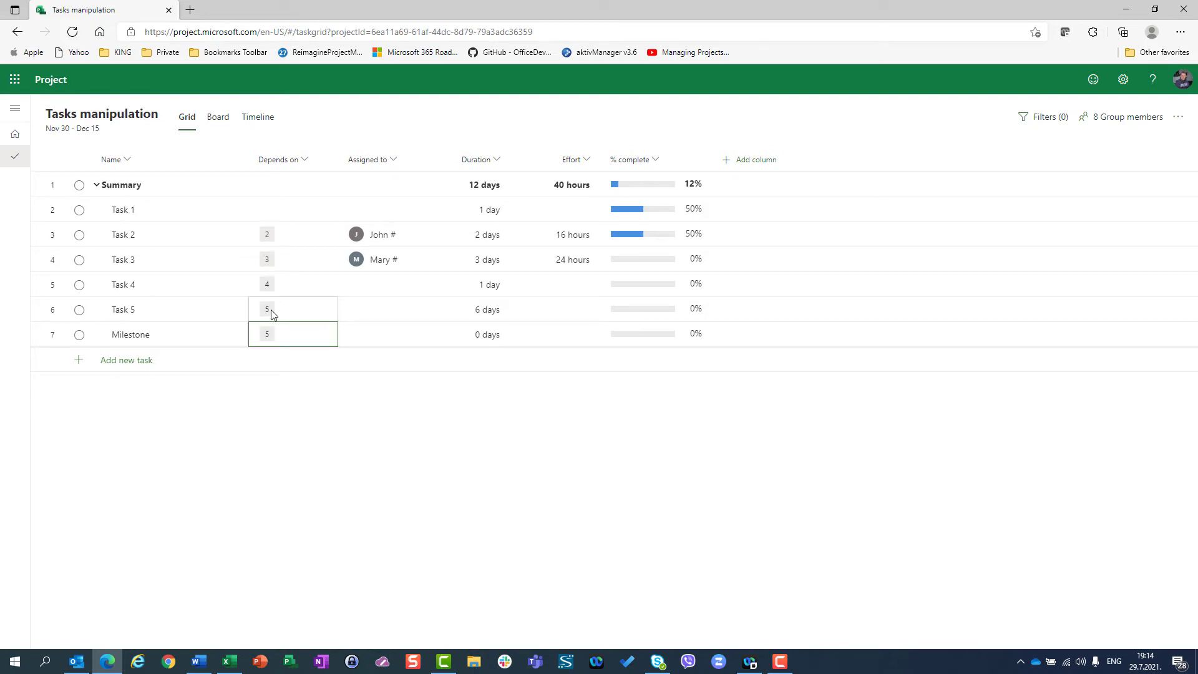
# Replace Milestone's existing dependency with task number 6, Task 5.
pyautogui.write('Task 2')
pyautogui.press('Down')
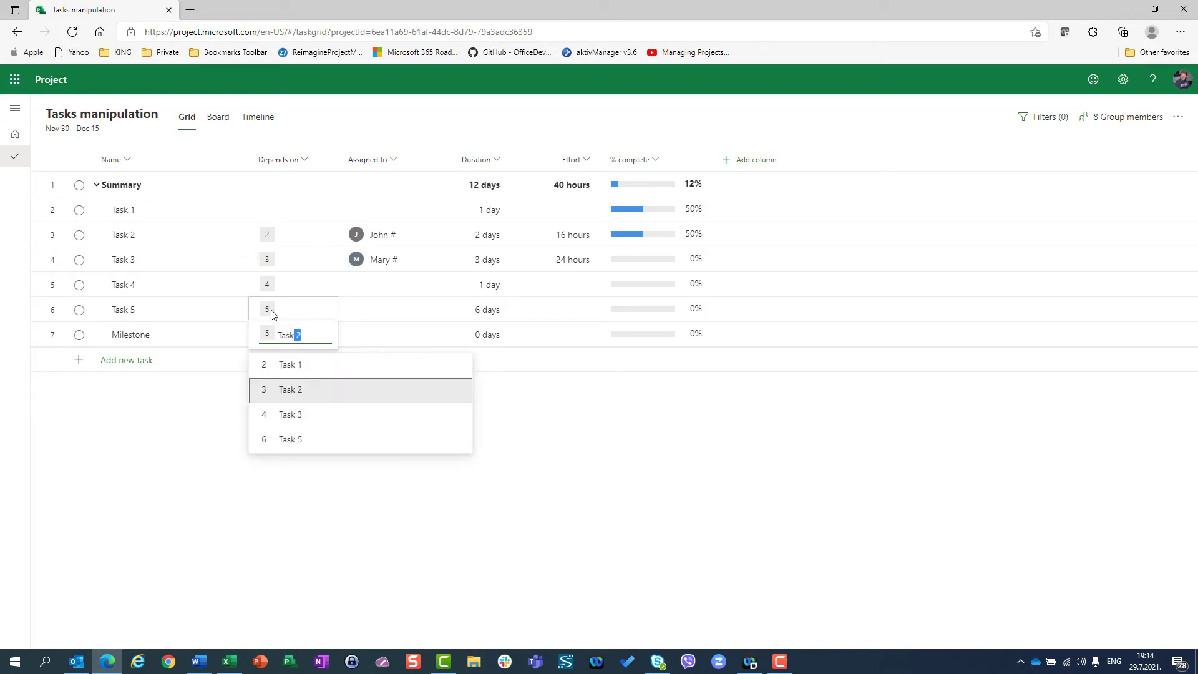
pyautogui.press('Down')
pyautogui.press('Down')
pyautogui.press('Return')
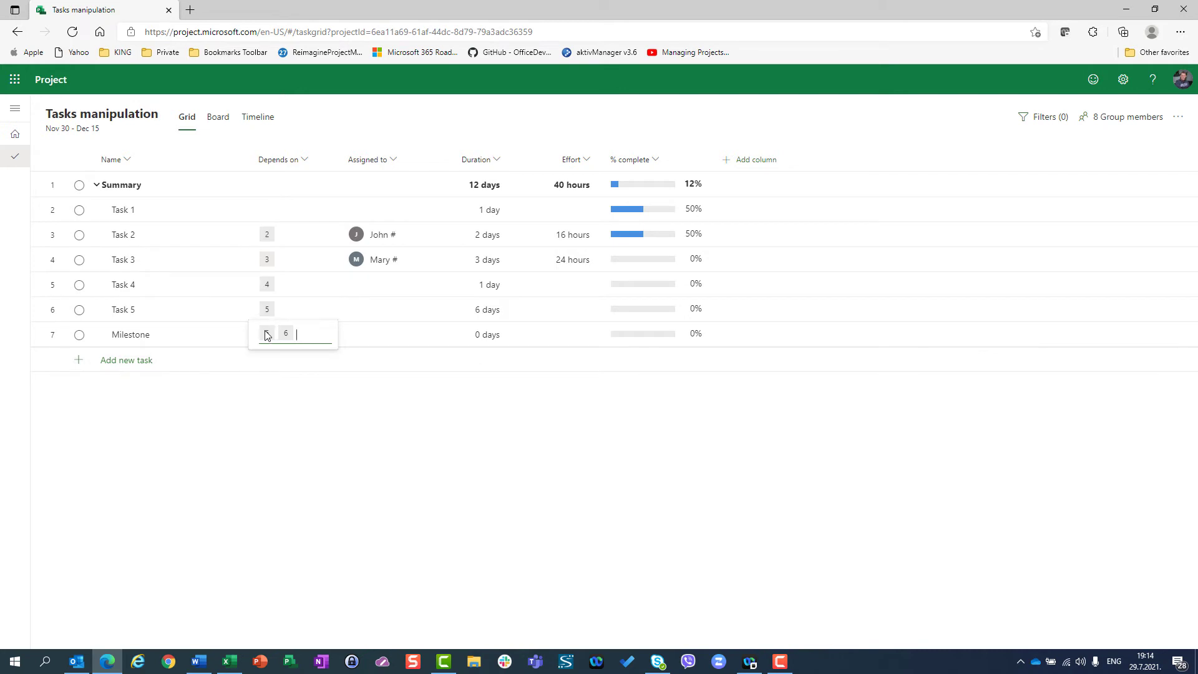
pyautogui.click(266, 333)
pyautogui.press('Delete')
pyautogui.press('Return')
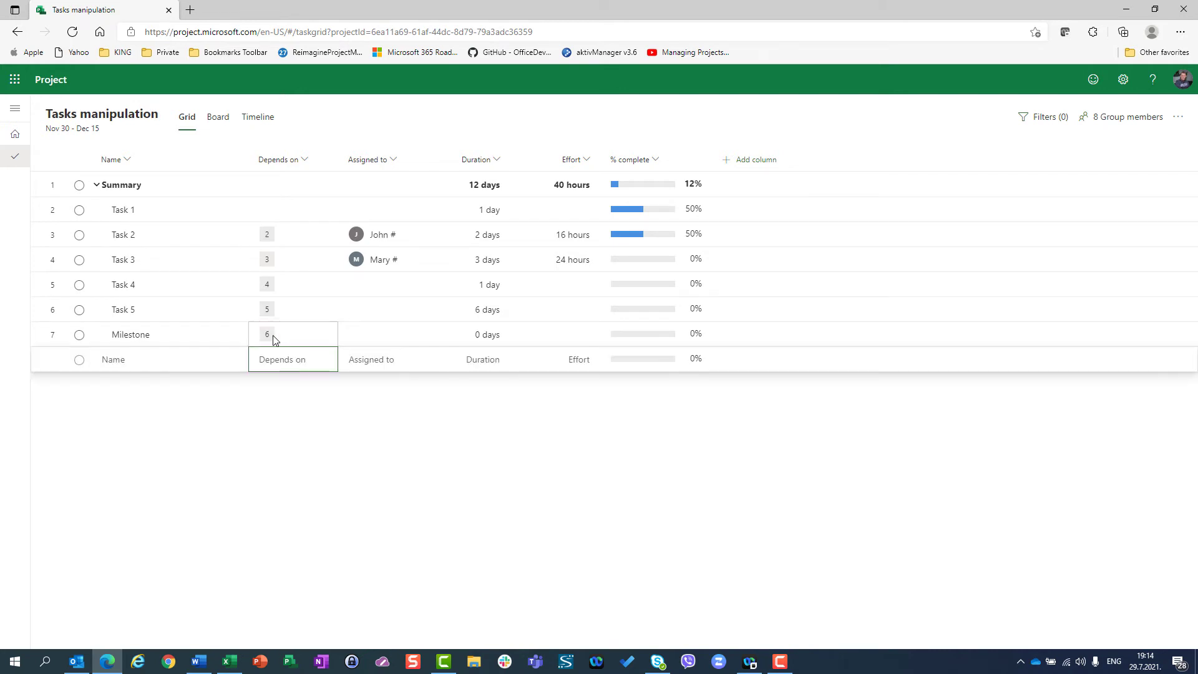
# Show the Summary task's bars in the Timeline view to check the updated dependency chain.
pyautogui.click(257, 117)
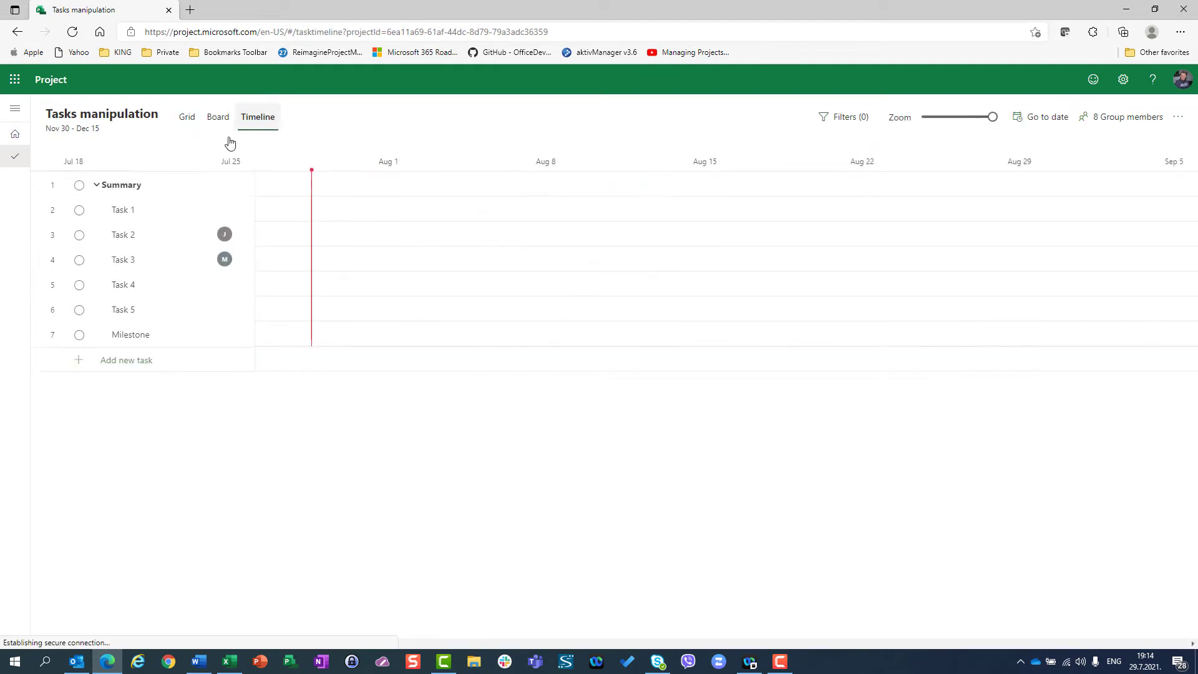
pyautogui.click(193, 184)
pyautogui.click(237, 184)
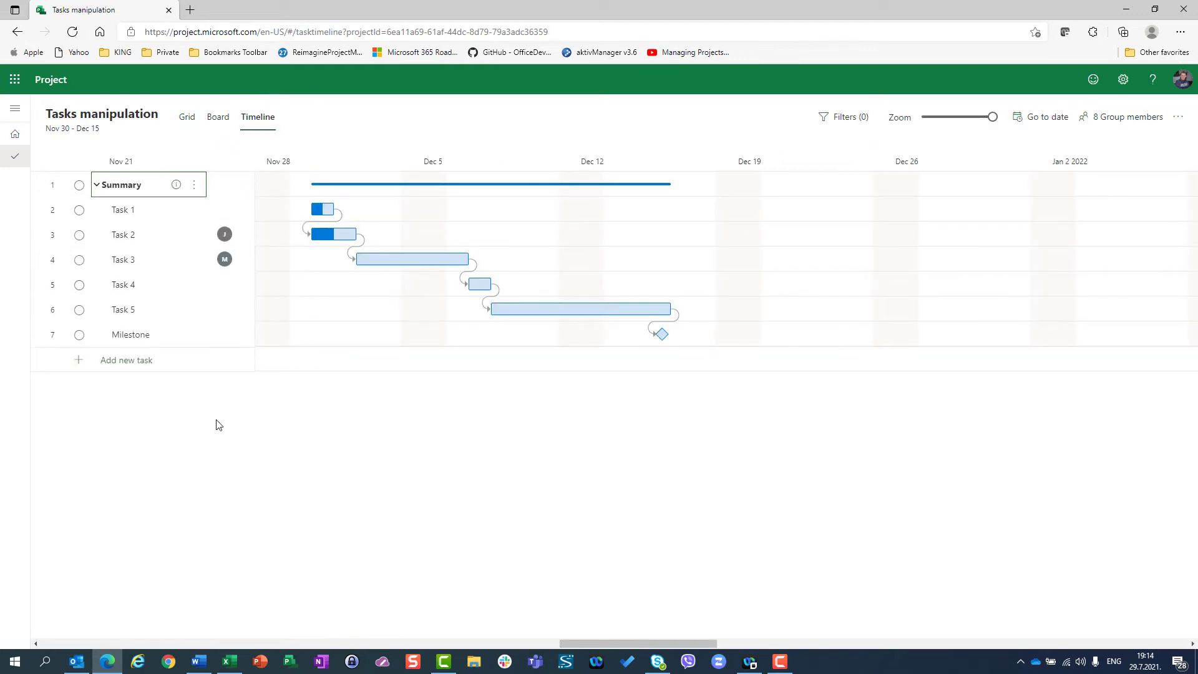
# Return to the Grid view and copy the link to Task 2.
pyautogui.click(186, 119)
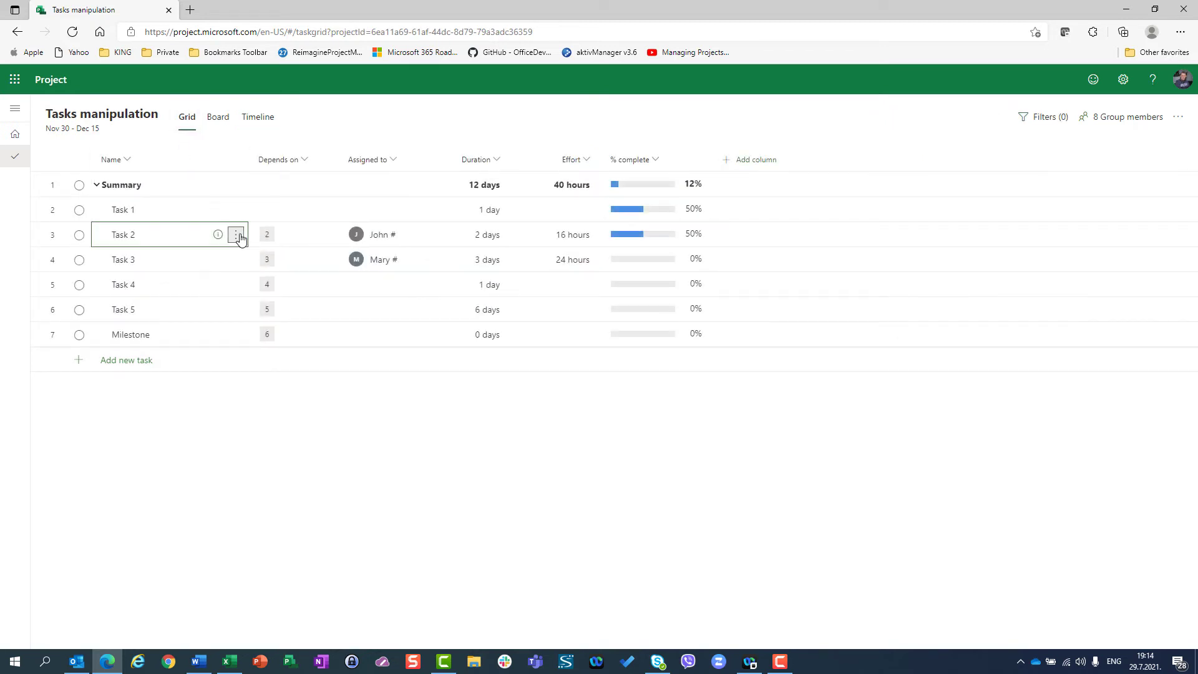
pyautogui.click(237, 235)
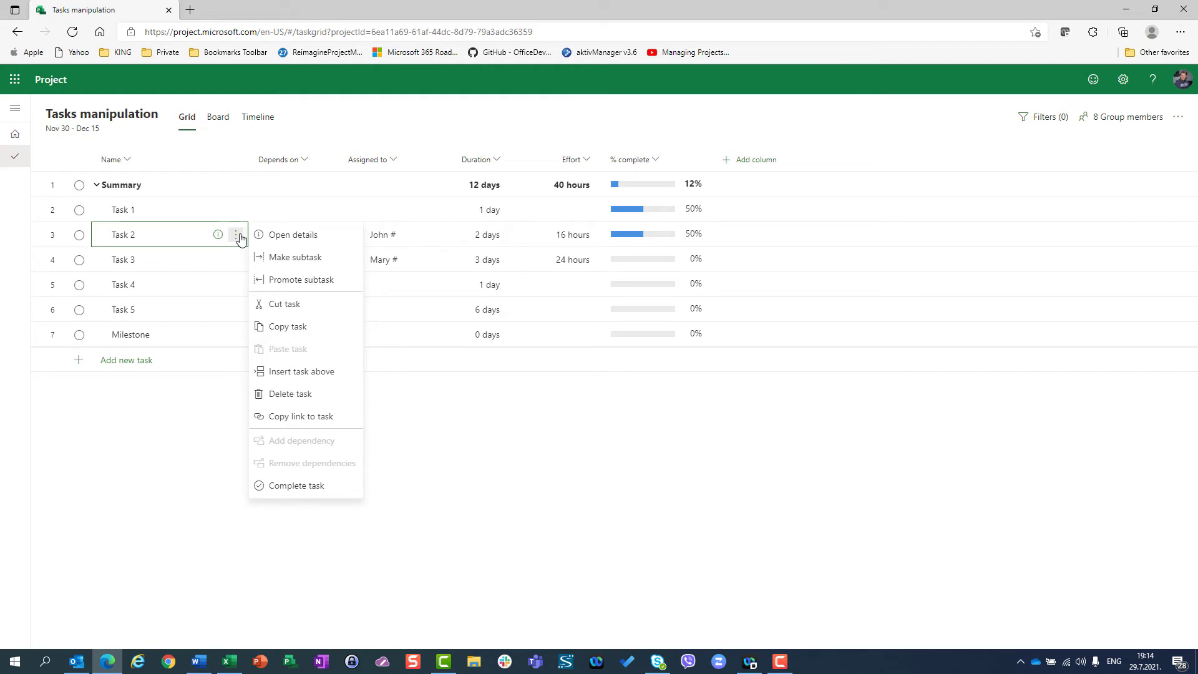
pyautogui.click(297, 422)
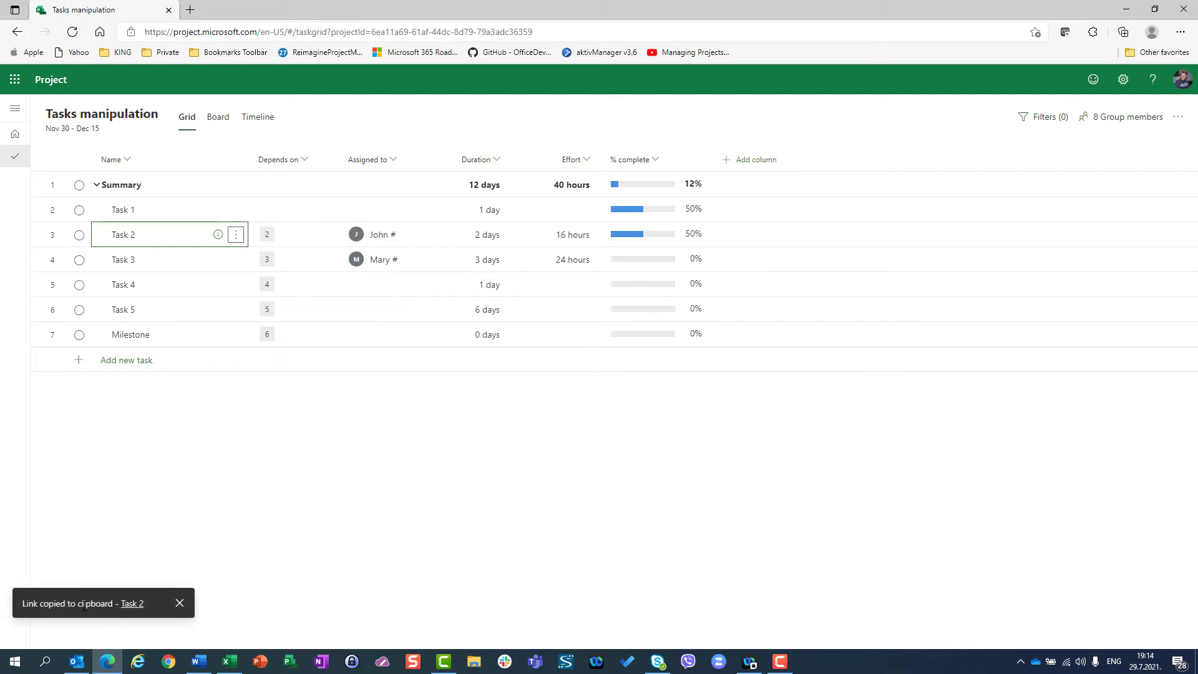
# Switch to the blank Word document, maximize it and paste the copied Task 2 link.
pyautogui.click(199, 662)
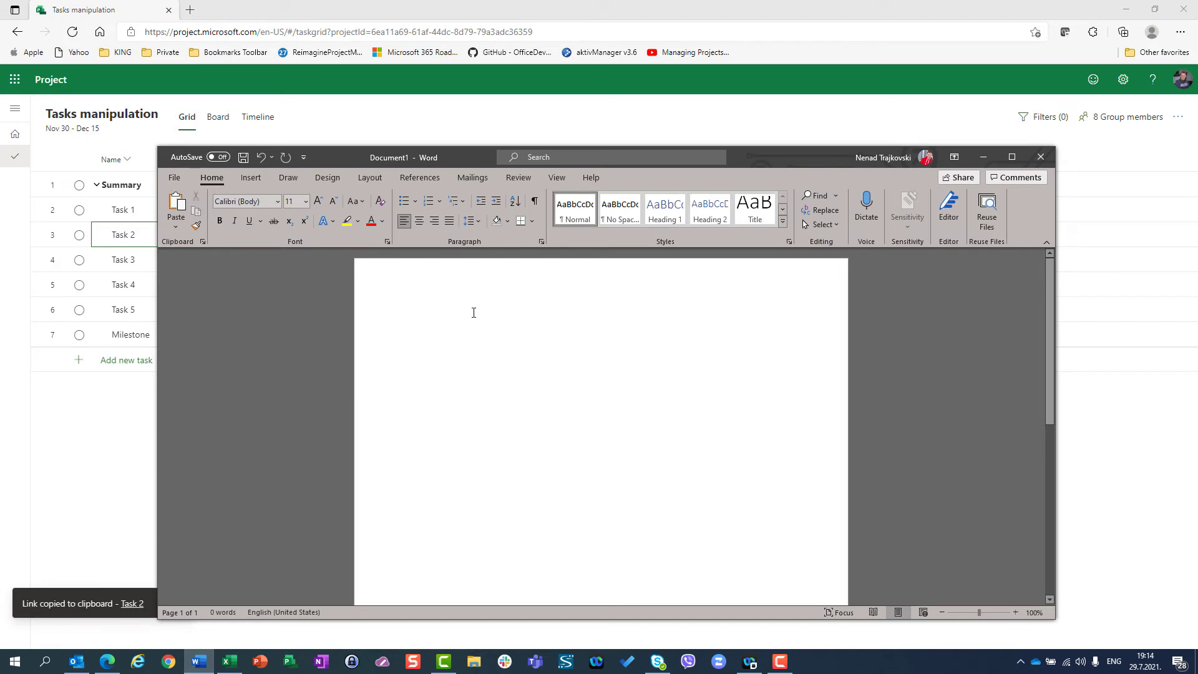
pyautogui.click(1011, 157)
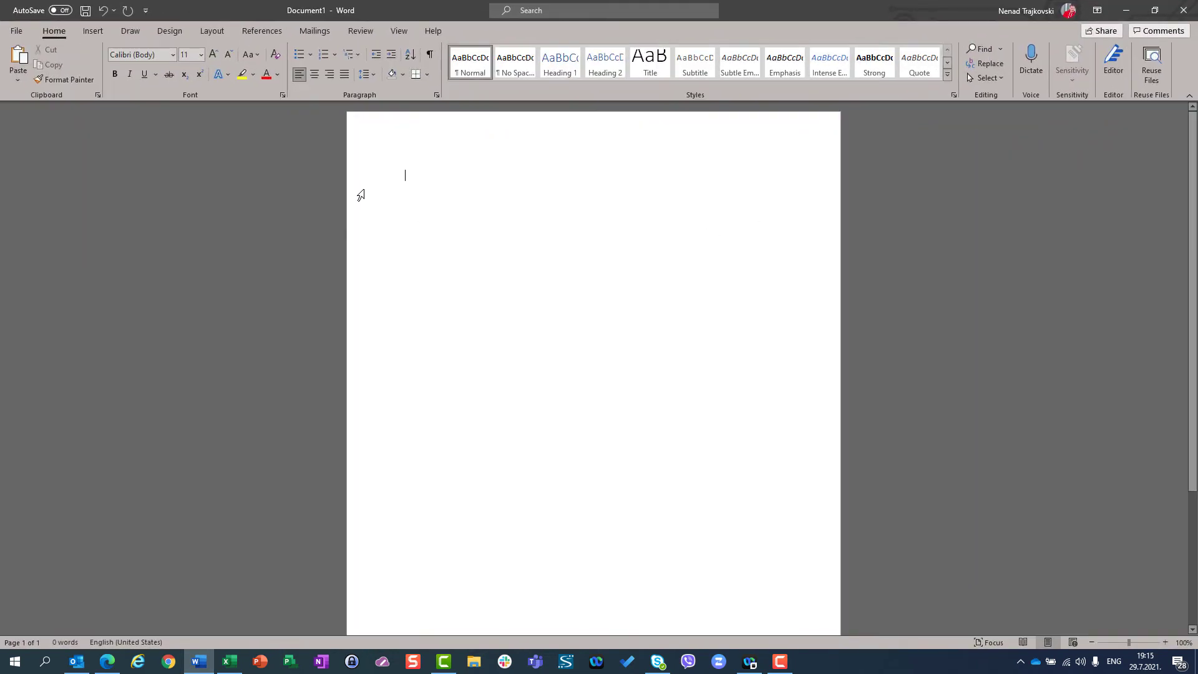
pyautogui.hotkey('ctrl', 'v')
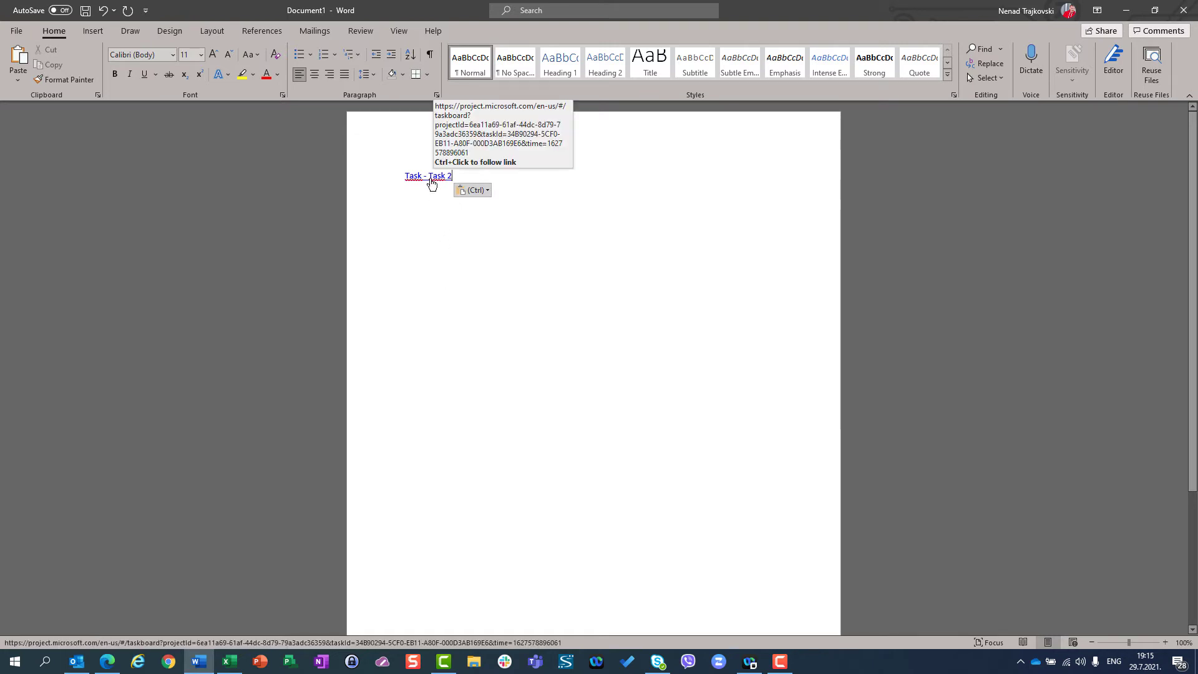
# Follow the pasted link to view Task 2's details in the browser, and close the details and their browser tab.
pyautogui.press('ctrl')
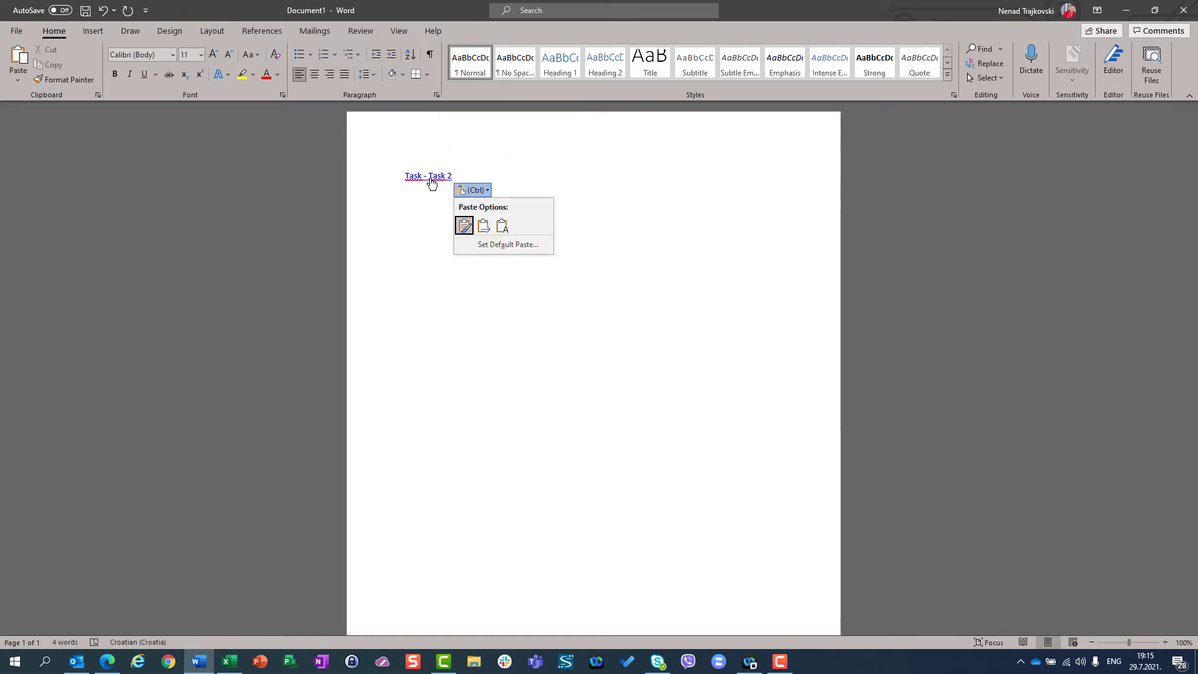
pyautogui.keyDown('ctrl'); pyautogui.click(431, 182); pyautogui.keyUp('ctrl')
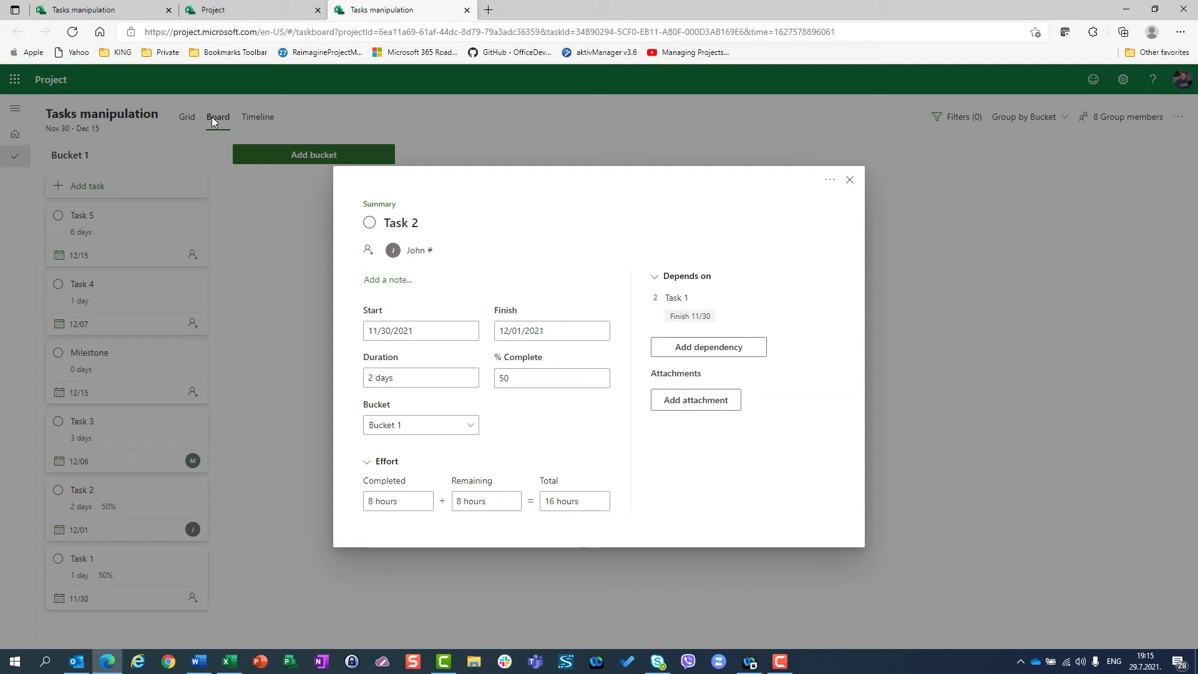
pyautogui.click(849, 179)
pyautogui.click(466, 10)
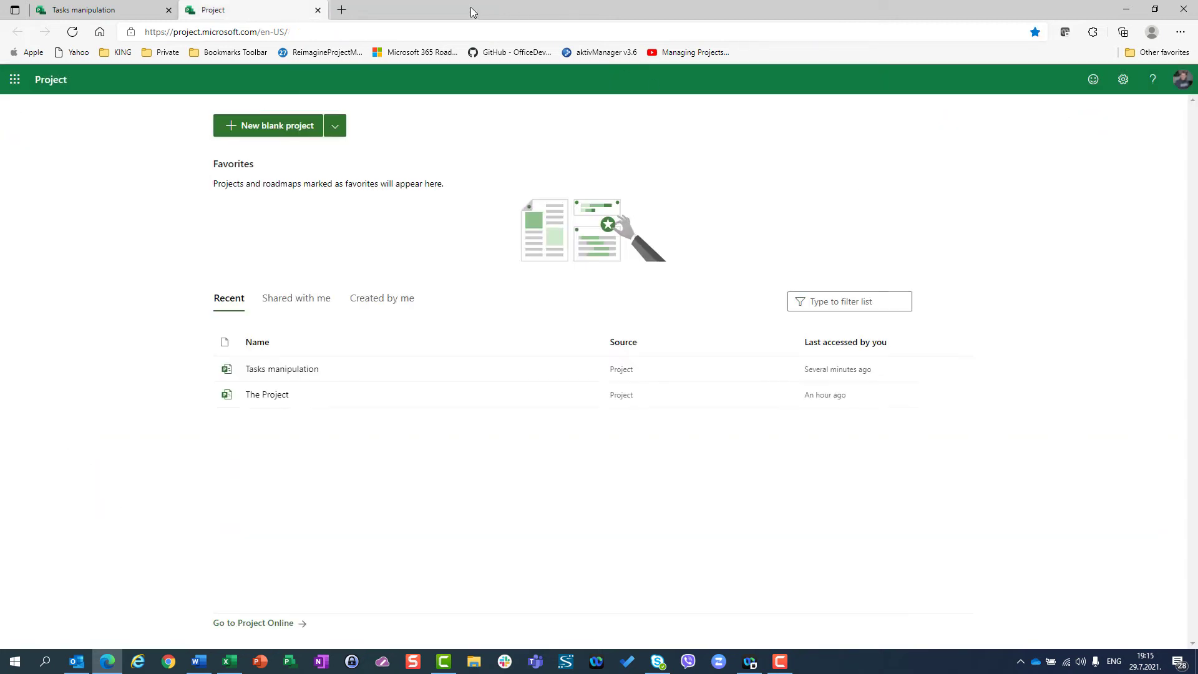
# Follow the Task 2 link from Word again to review the task details, and close them and the newly opened browser tabs.
pyautogui.click(198, 661)
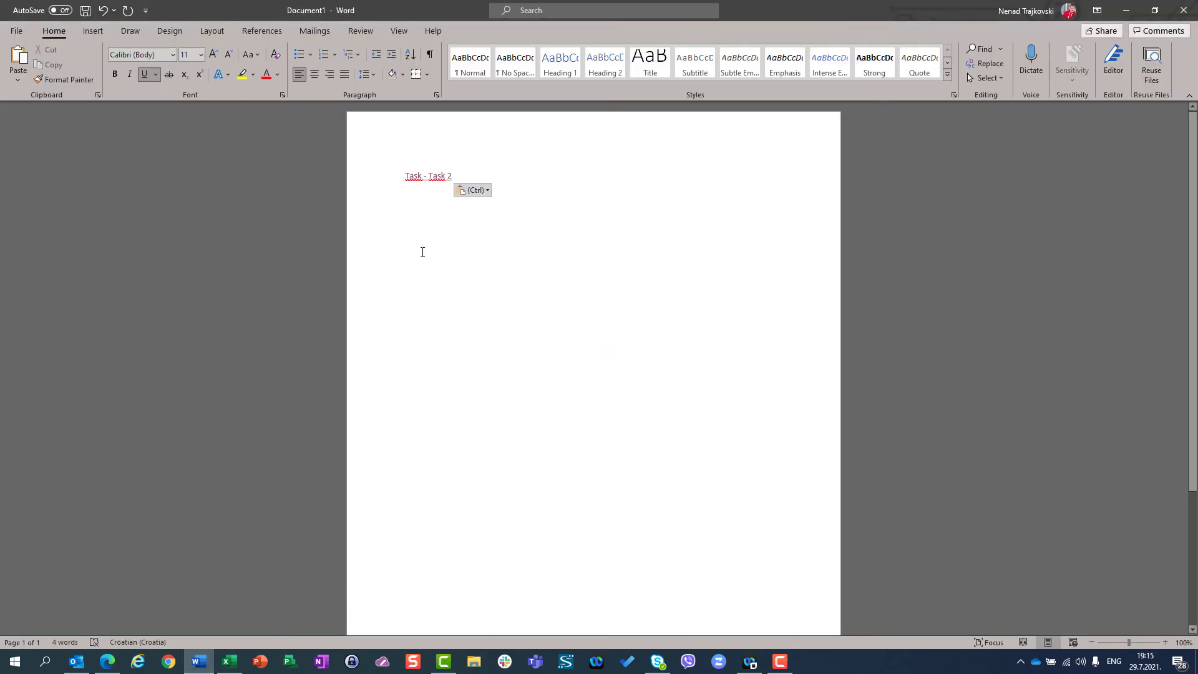
pyautogui.tripleClick(421, 181)
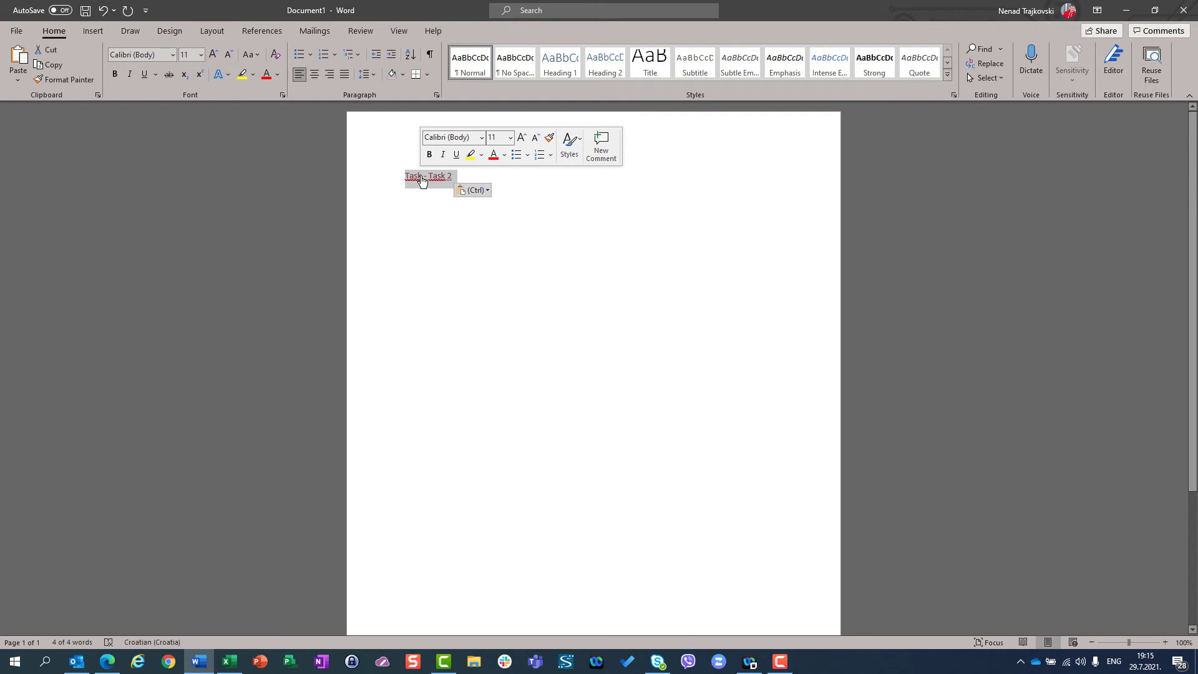
pyautogui.click(421, 180)
pyautogui.hotkey('alt', 'Tab')
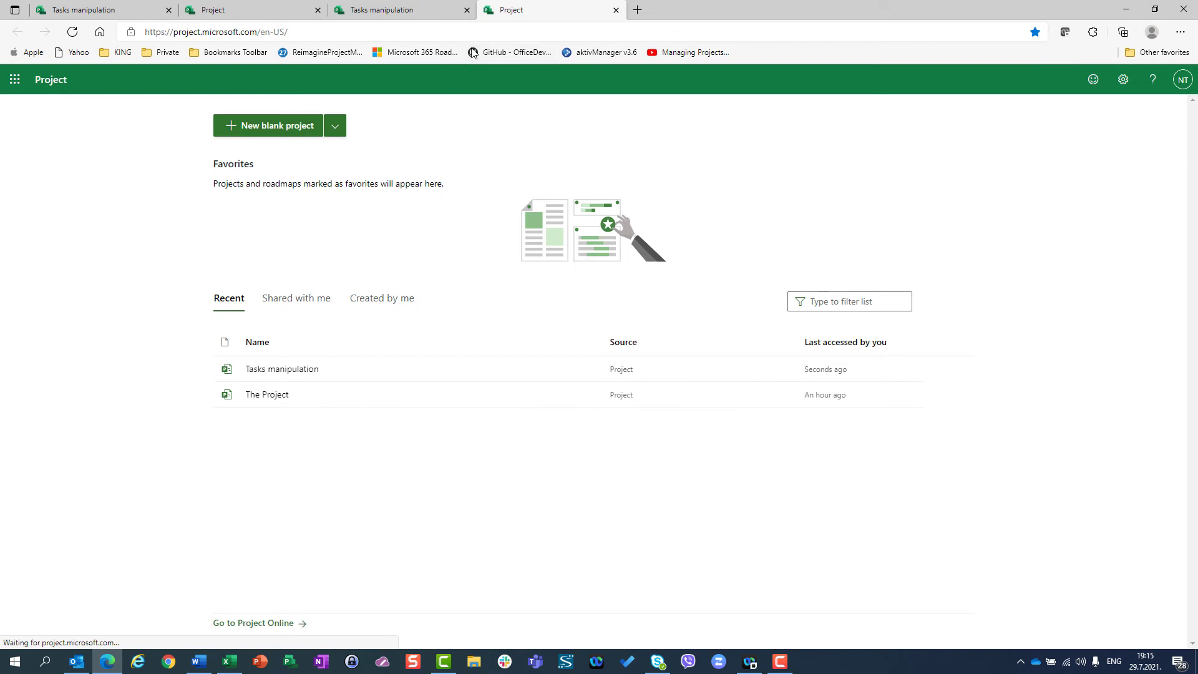
pyautogui.click(615, 10)
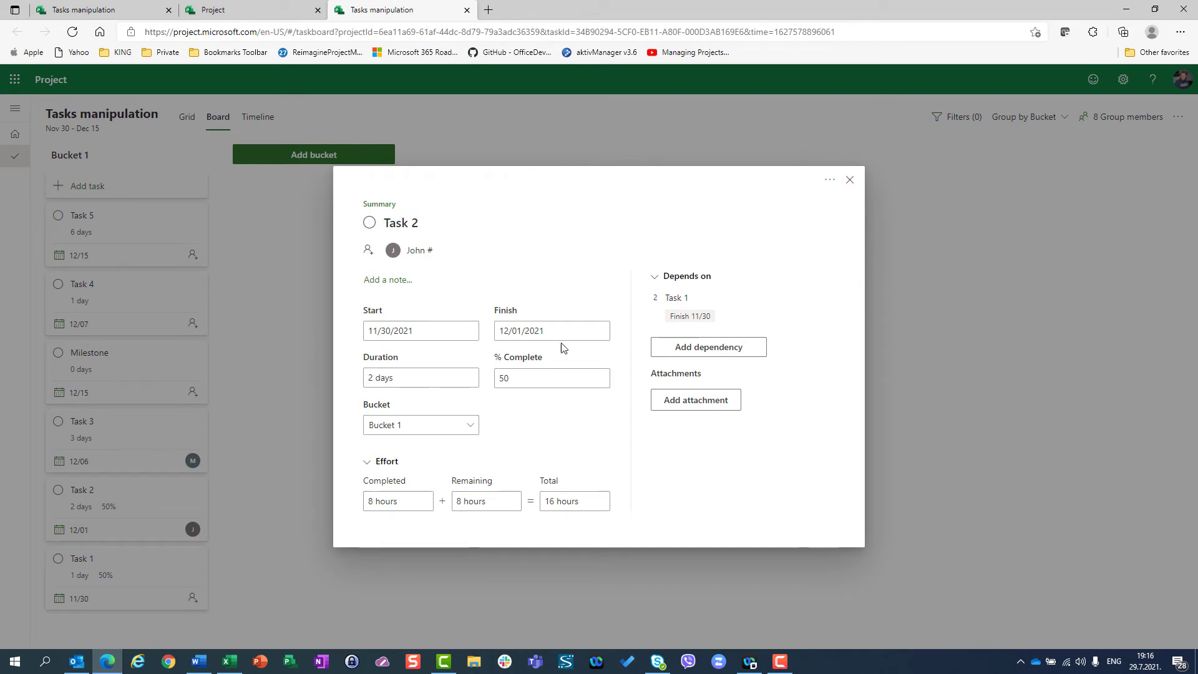
pyautogui.click(850, 180)
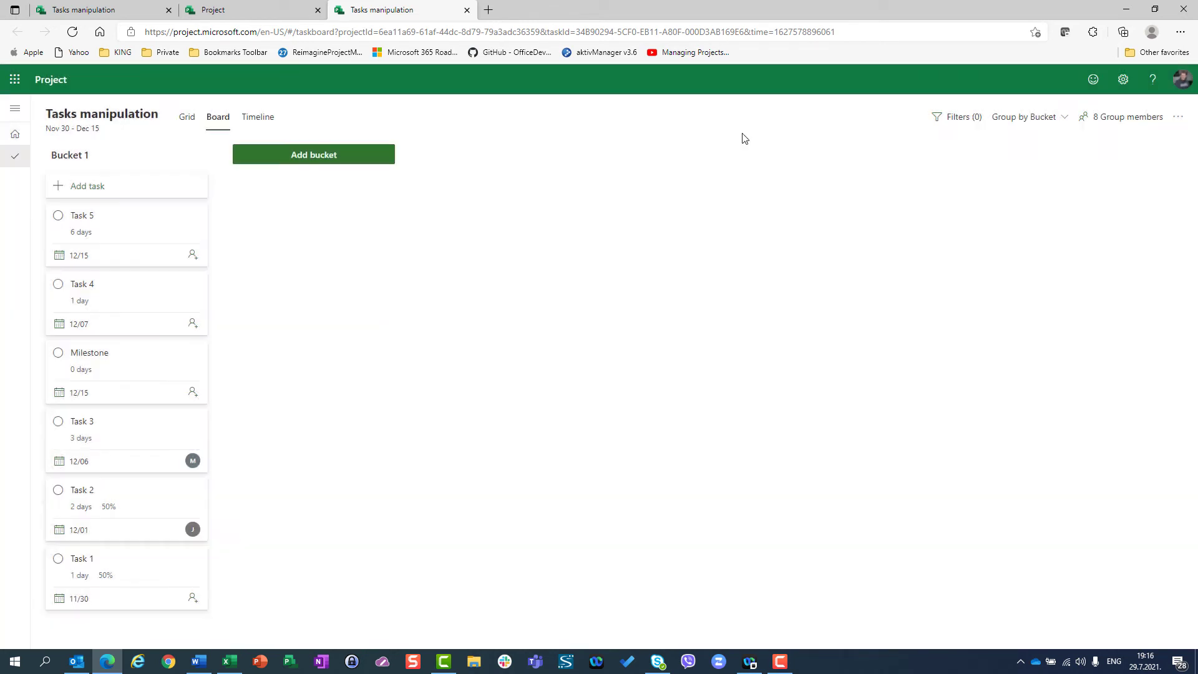
pyautogui.click(467, 10)
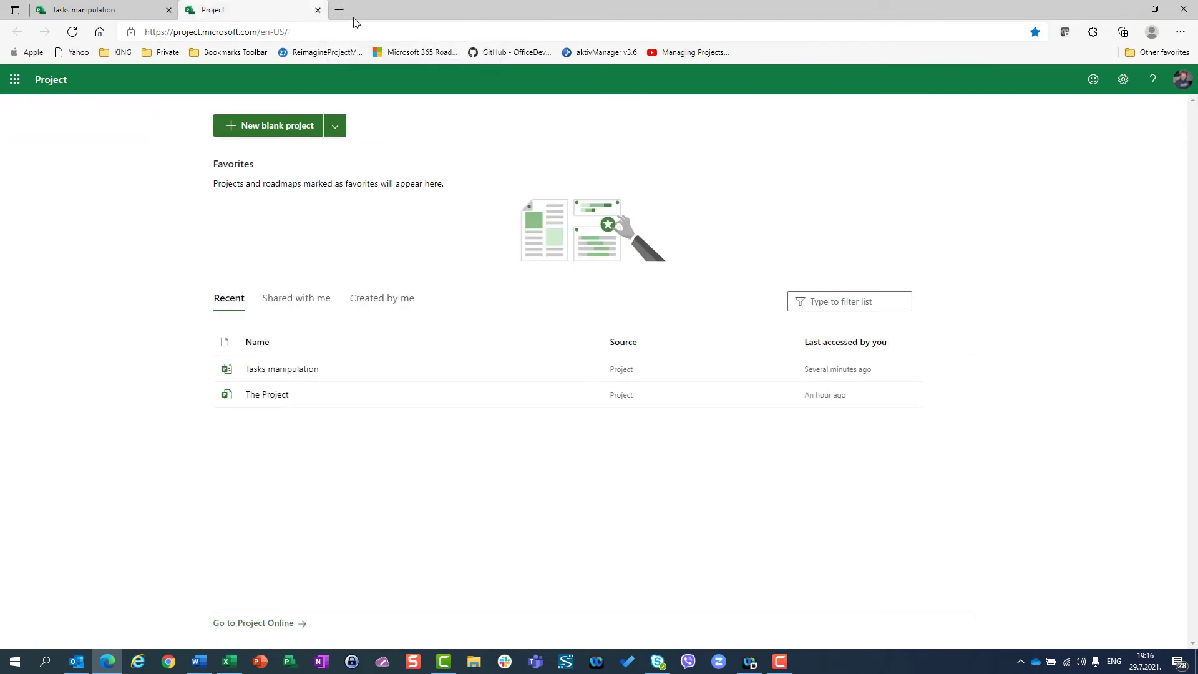
# Return to the original Tasks manipulation browser tab and mark Task 1 as complete.
pyautogui.click(85, 7)
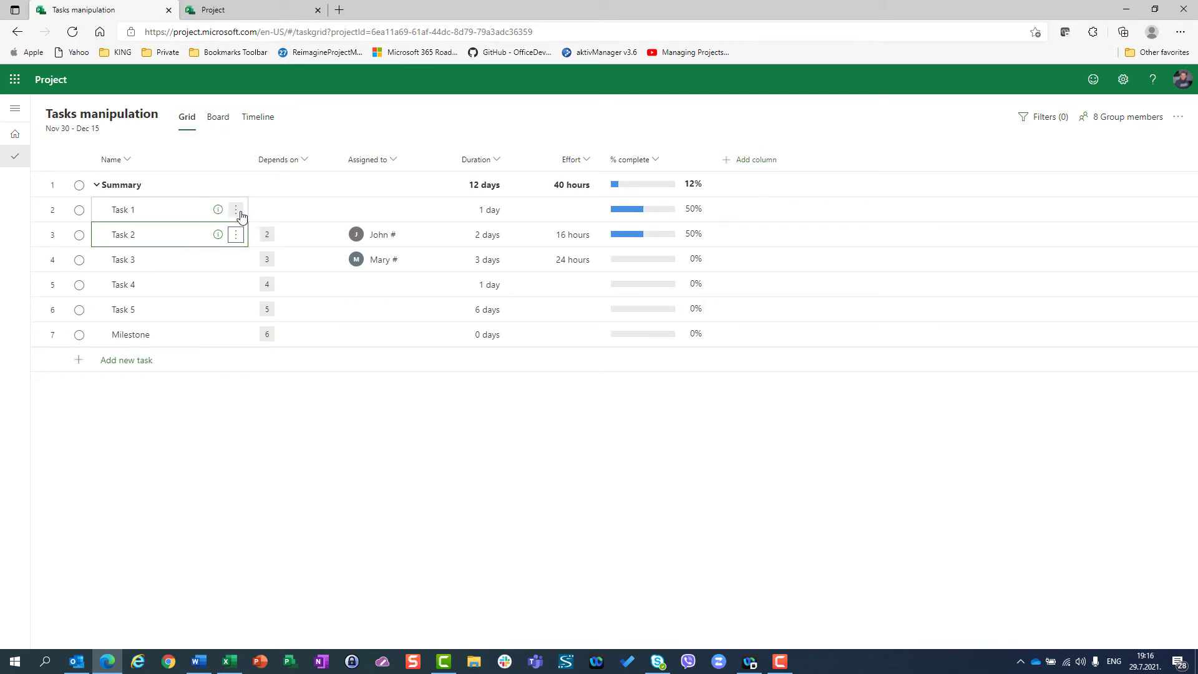
pyautogui.click(79, 212)
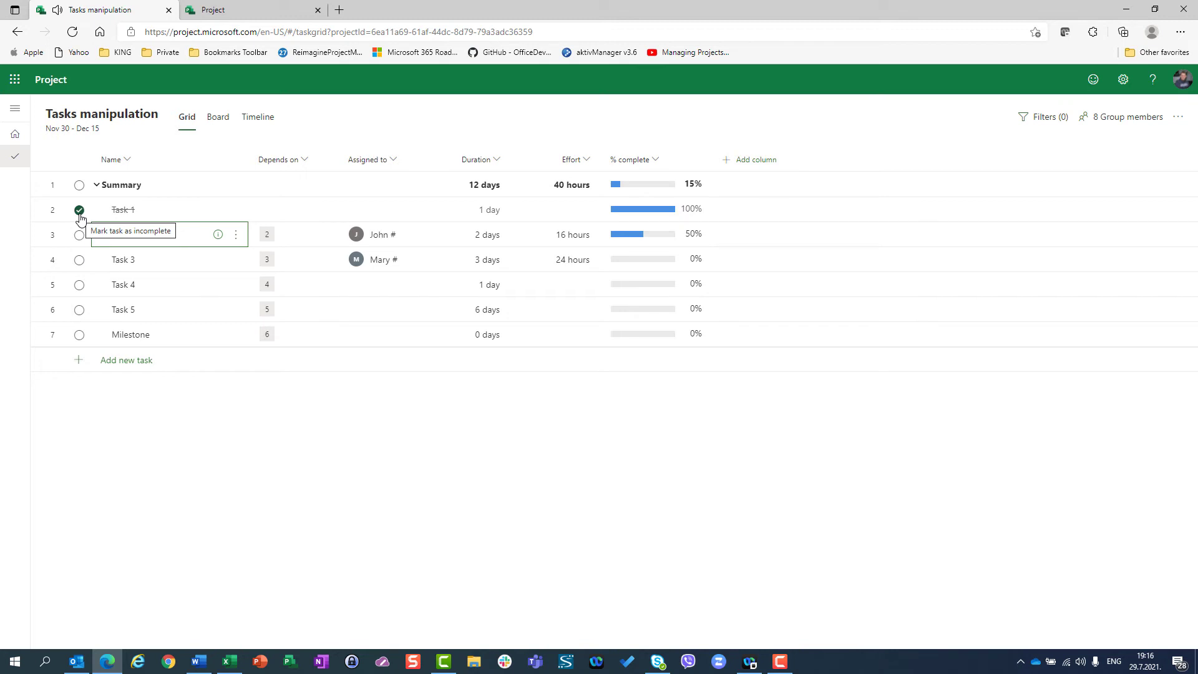
# Mark Task 1 as incomplete, and complete it again with the Complete task command.
pyautogui.click(80, 214)
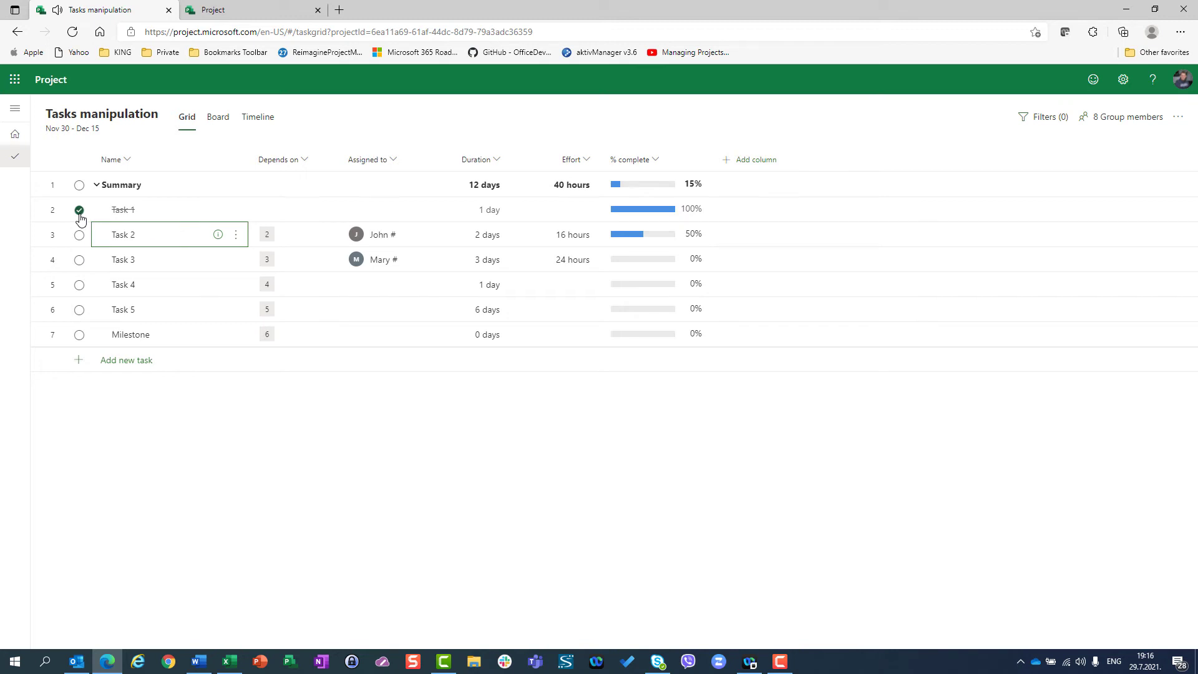
pyautogui.click(237, 213)
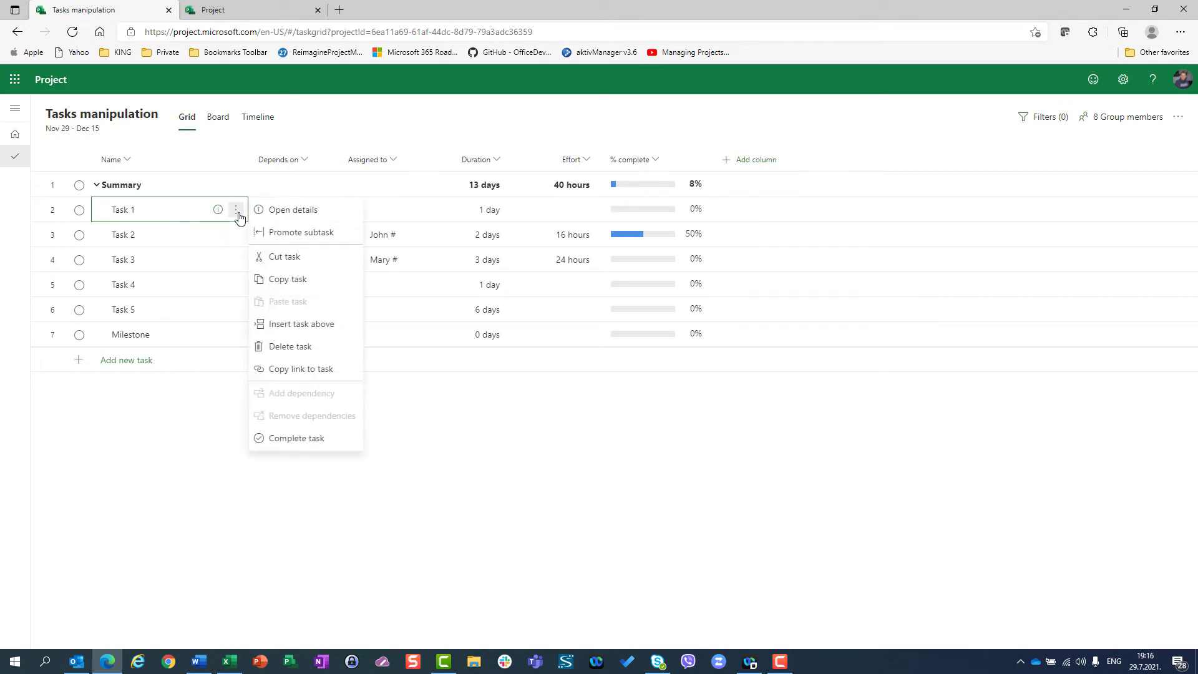
pyautogui.click(302, 438)
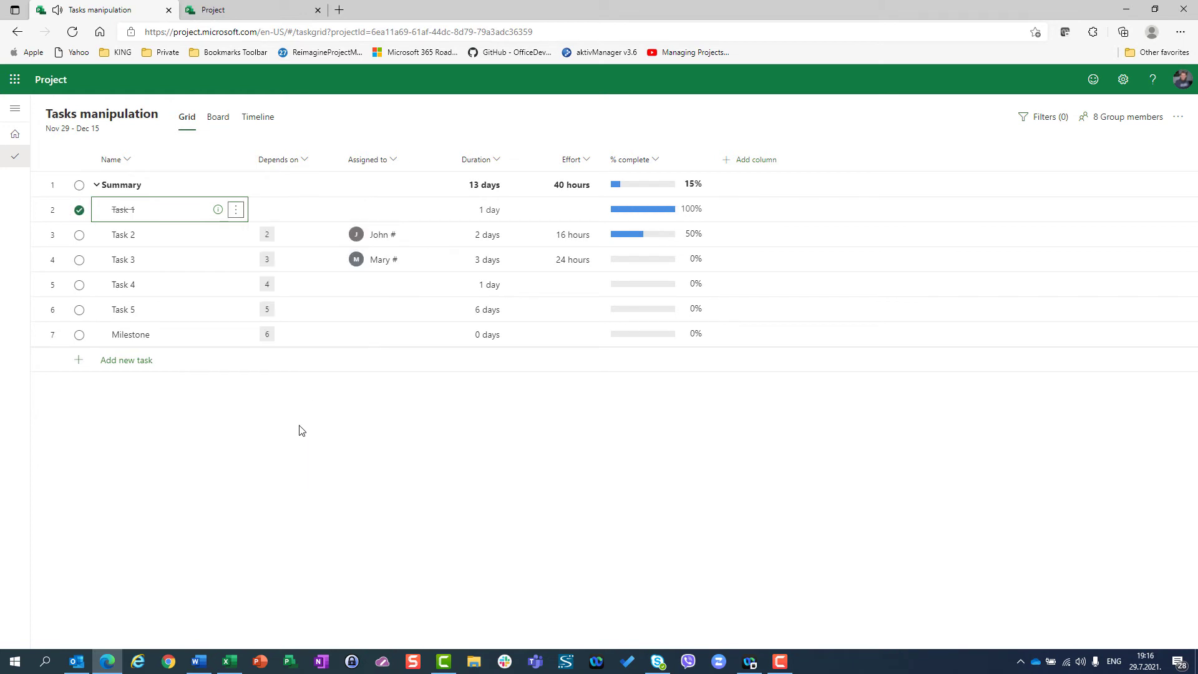
# Toggle Task 1's completion off and on, and return it to incomplete with the Reactivate task command.
pyautogui.click(79, 211)
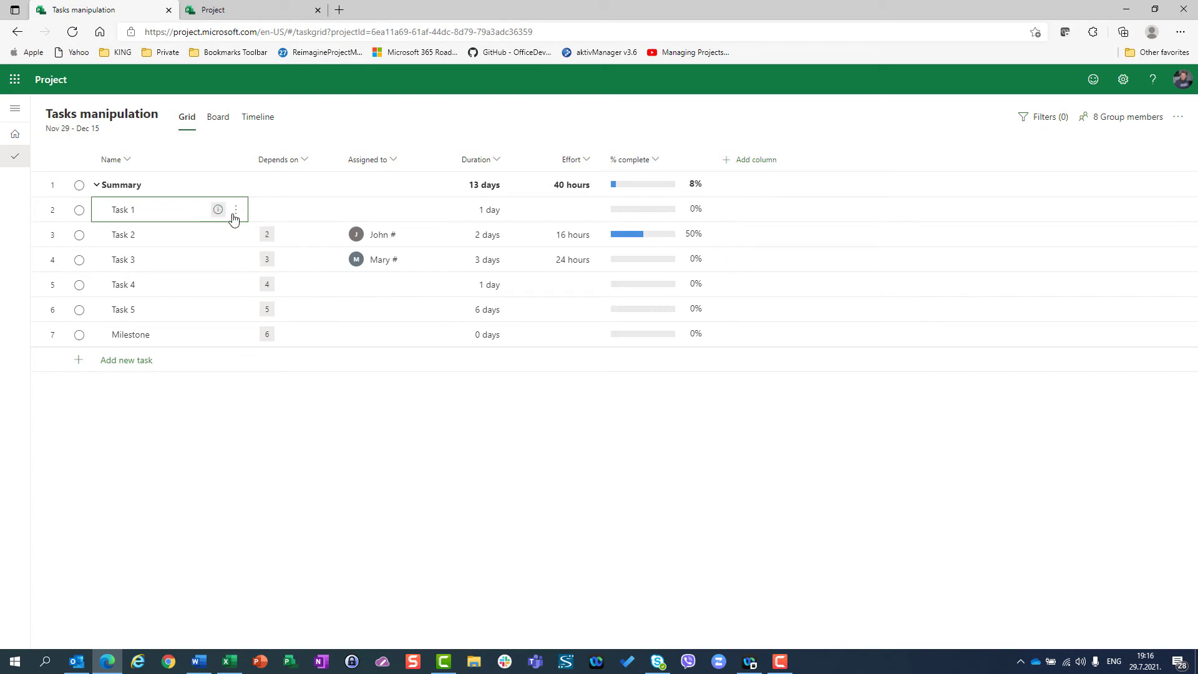
pyautogui.click(79, 210)
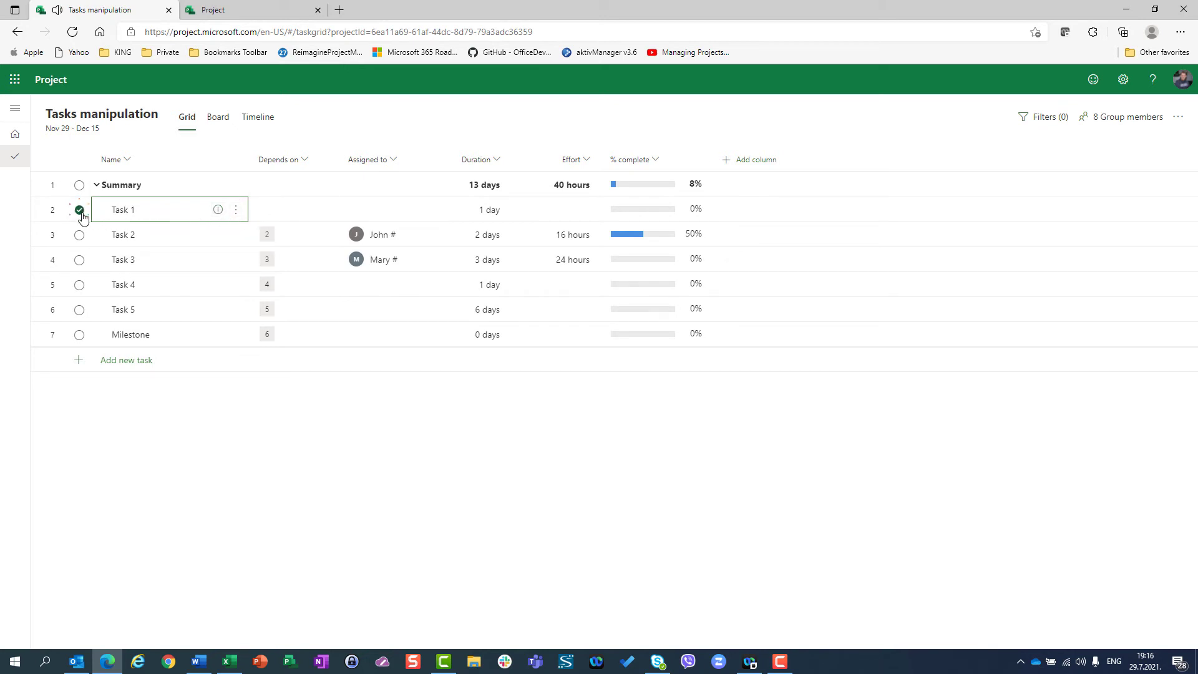
pyautogui.click(236, 211)
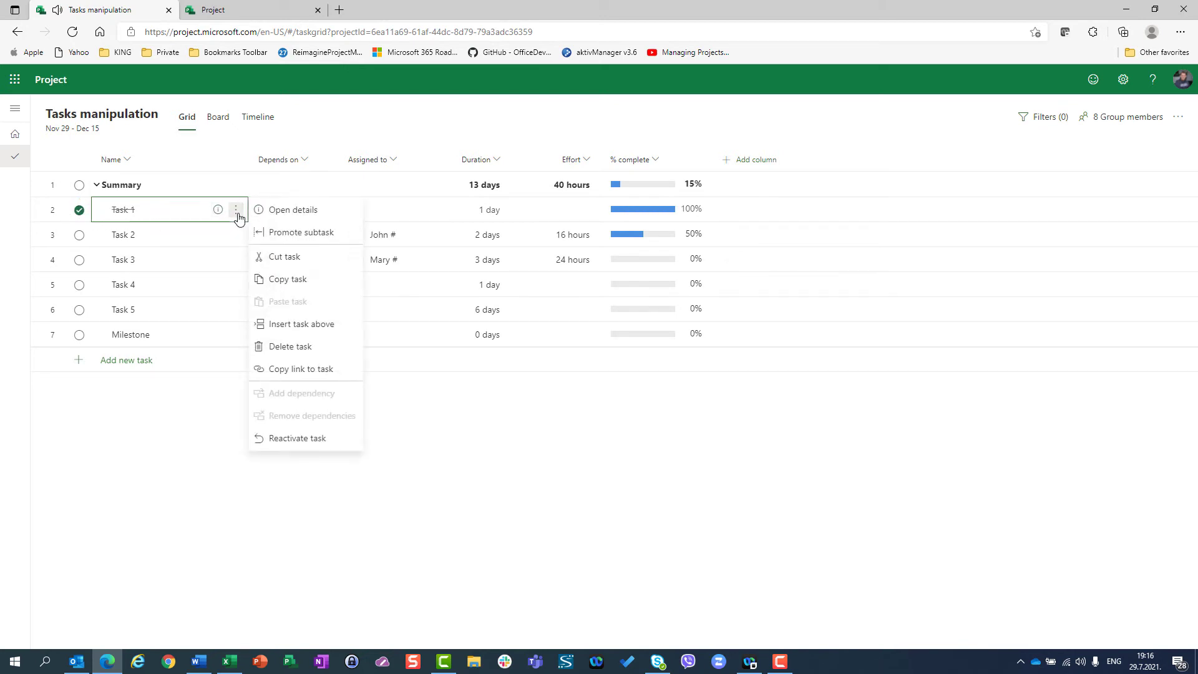
pyautogui.click(317, 441)
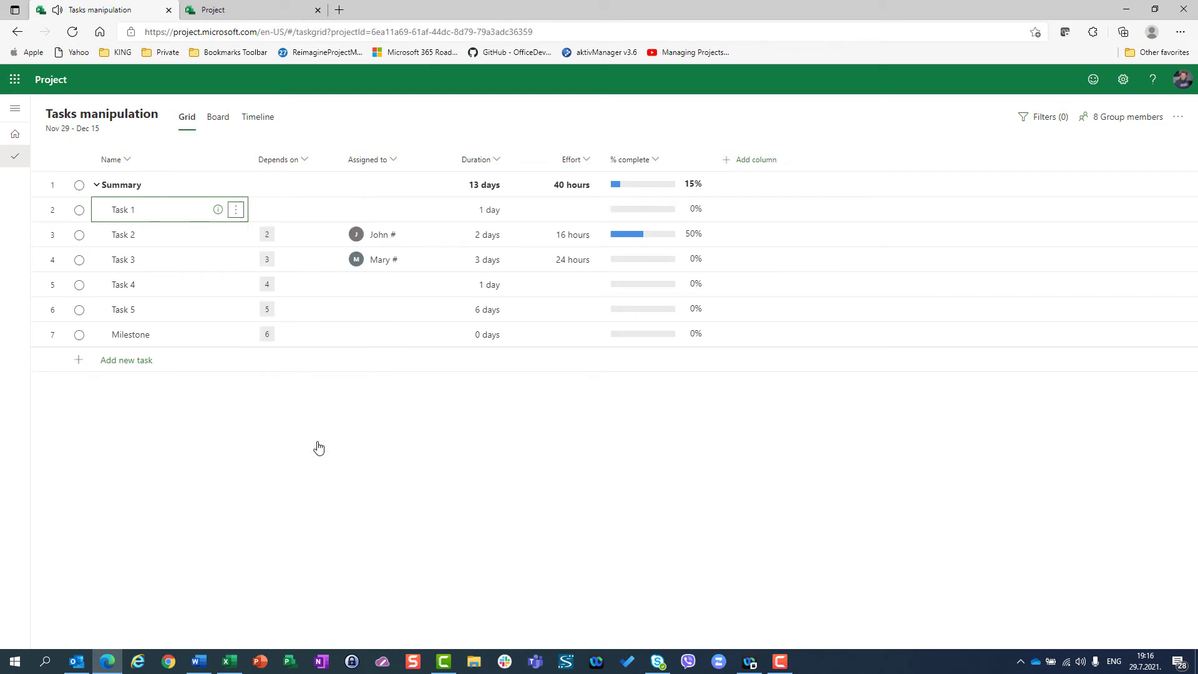
# Check the options for Task 2, and complete and reactivate Task 1 using its task commands.
pyautogui.click(235, 236)
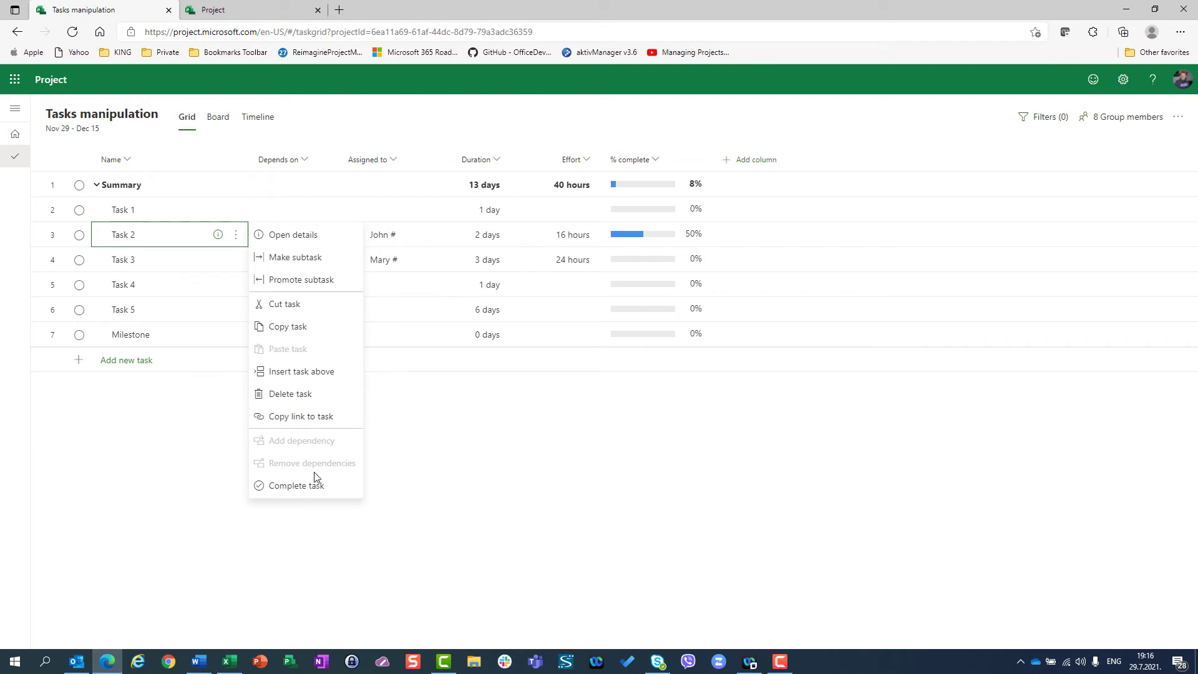
pyautogui.click(487, 379)
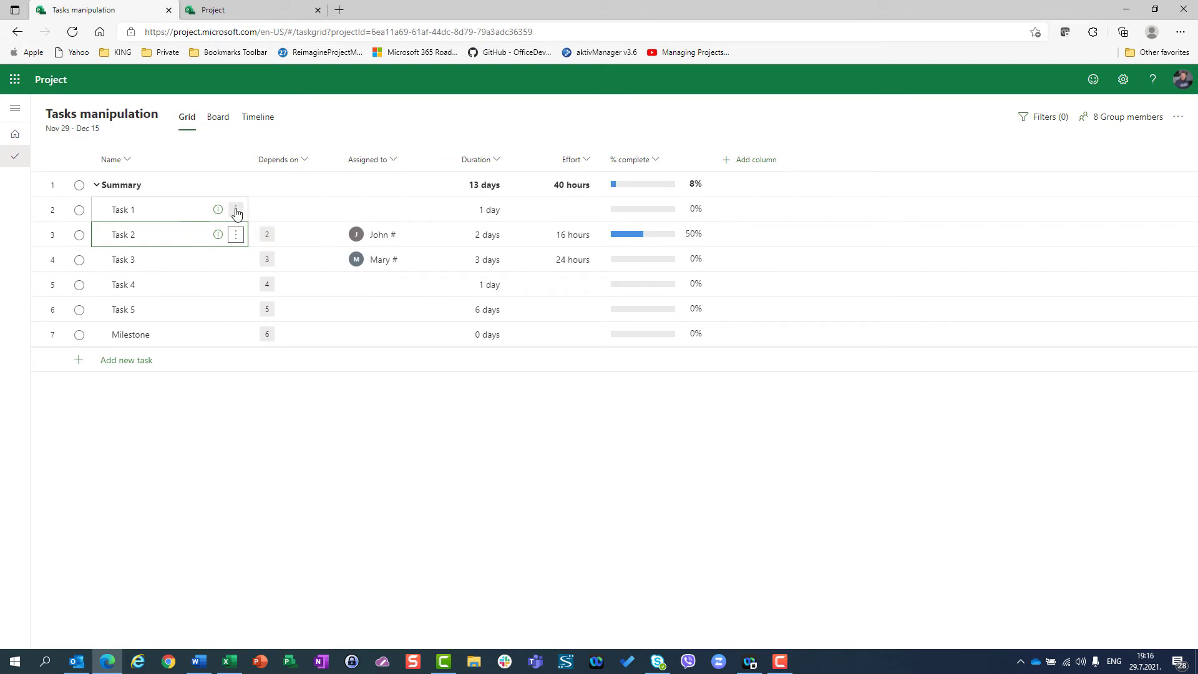
pyautogui.click(236, 211)
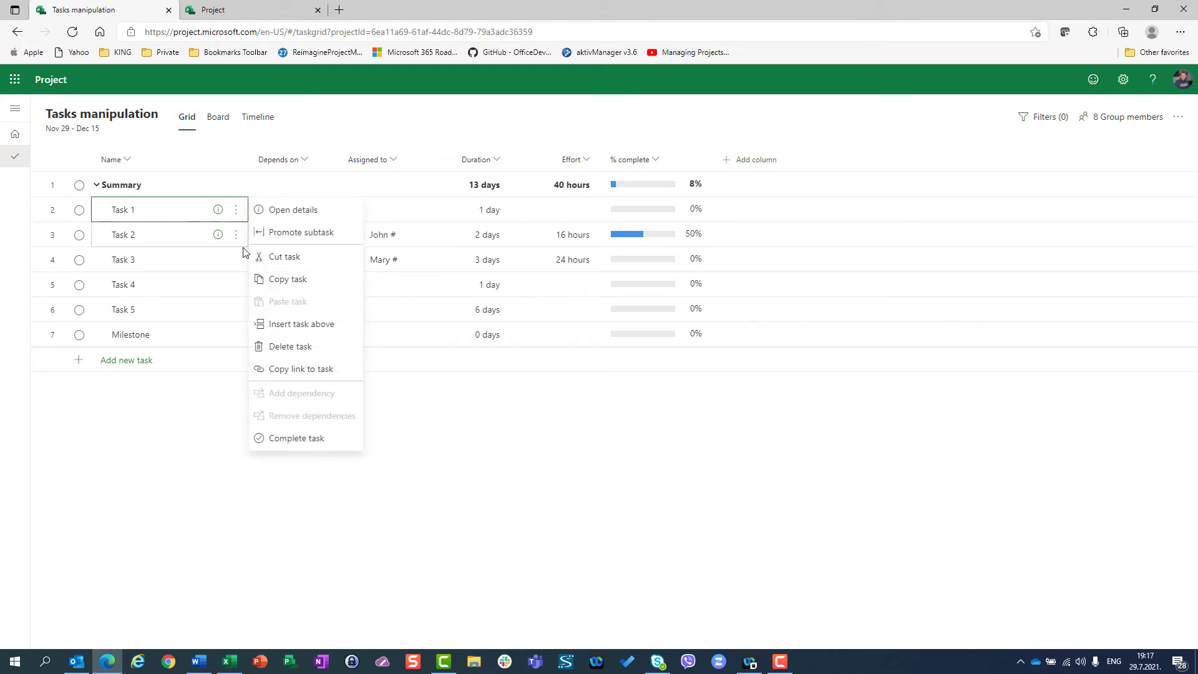
pyautogui.click(309, 440)
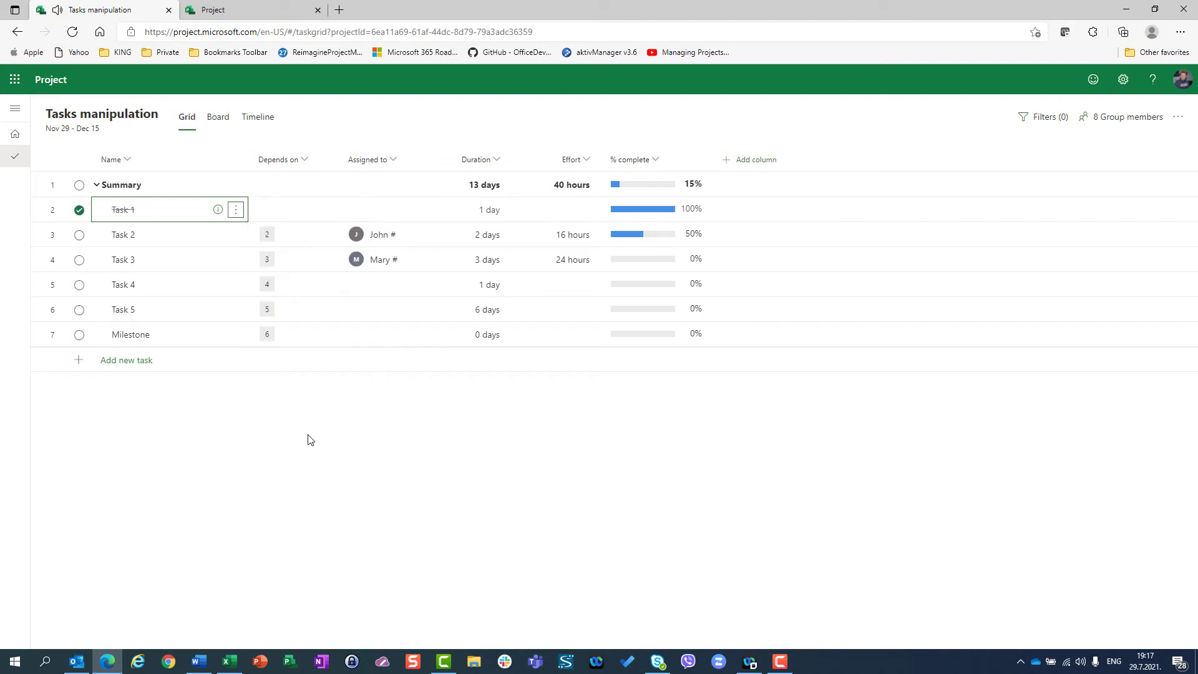
pyautogui.click(236, 212)
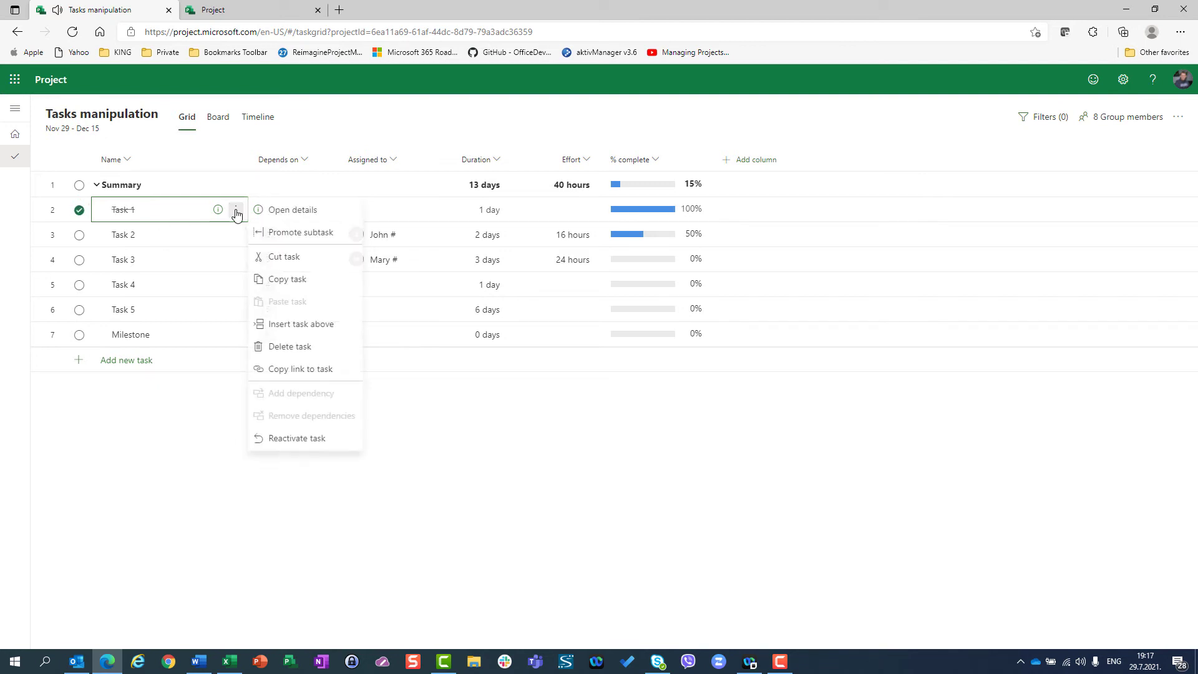
pyautogui.click(304, 440)
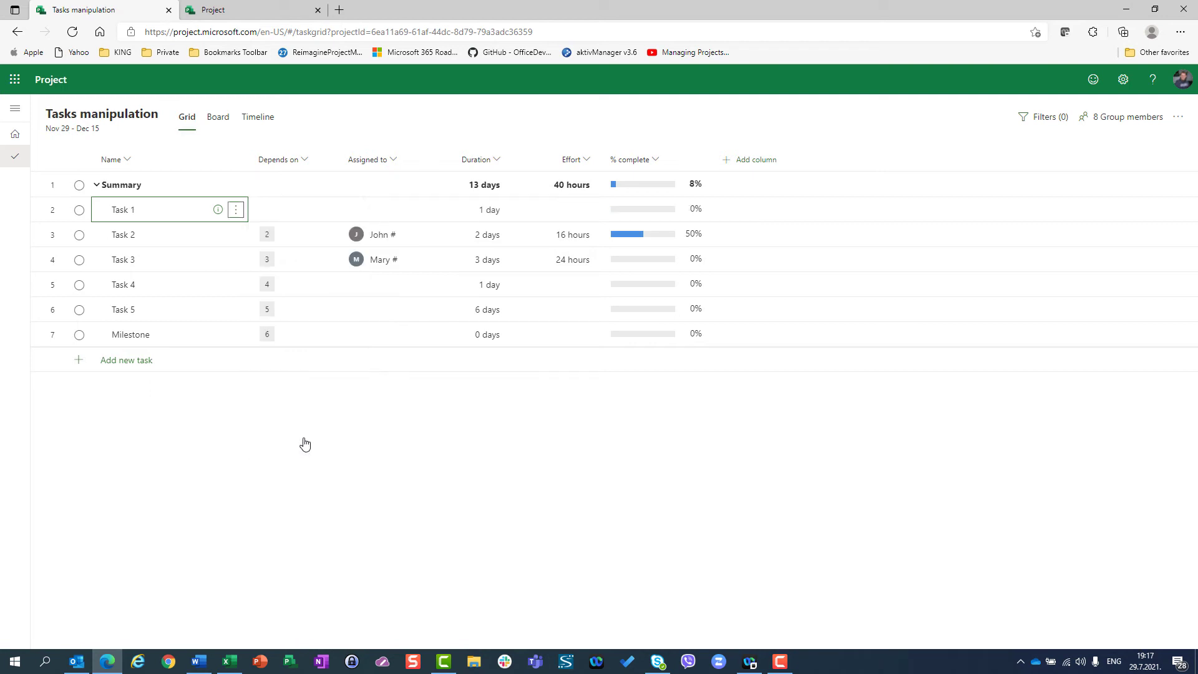
# Set Task 1's % complete to 40 in the grid.
pyautogui.click(627, 212)
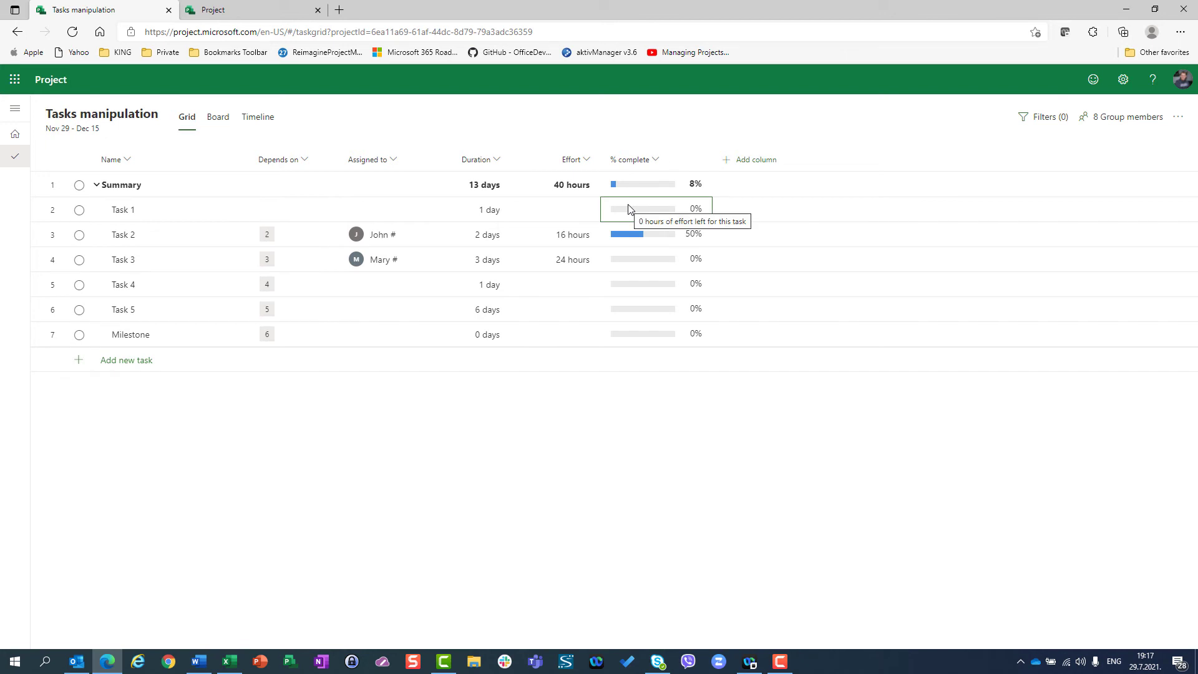
pyautogui.write('40')
pyautogui.press('Return')
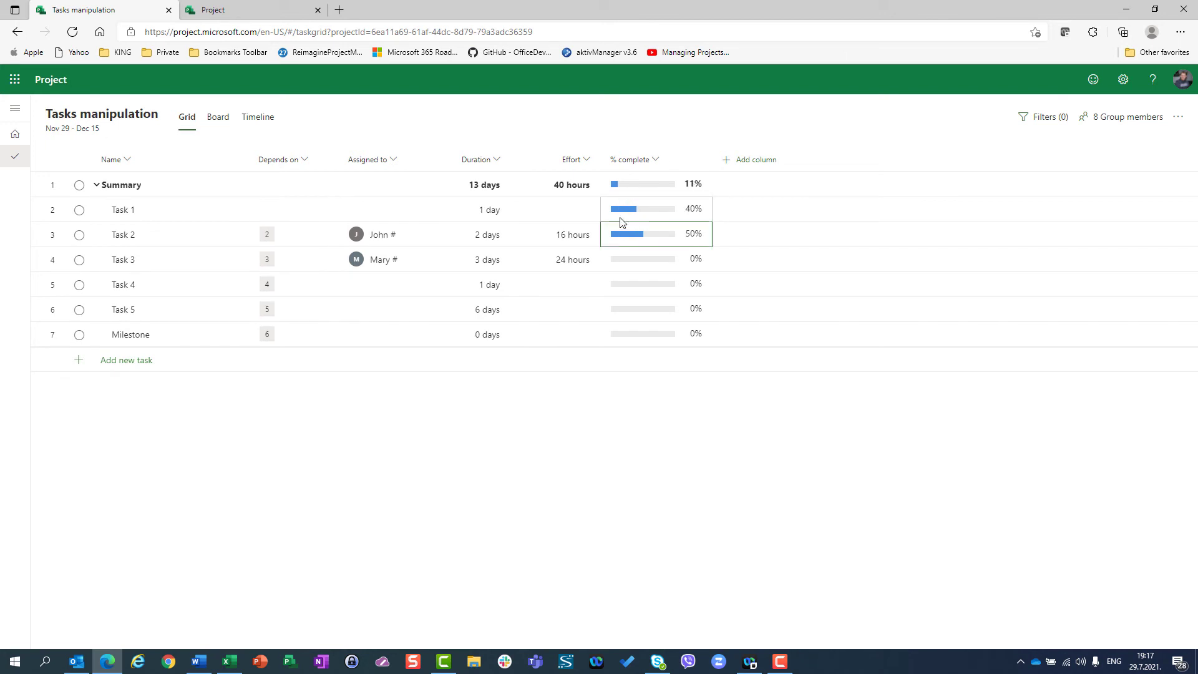
pyautogui.click(615, 210)
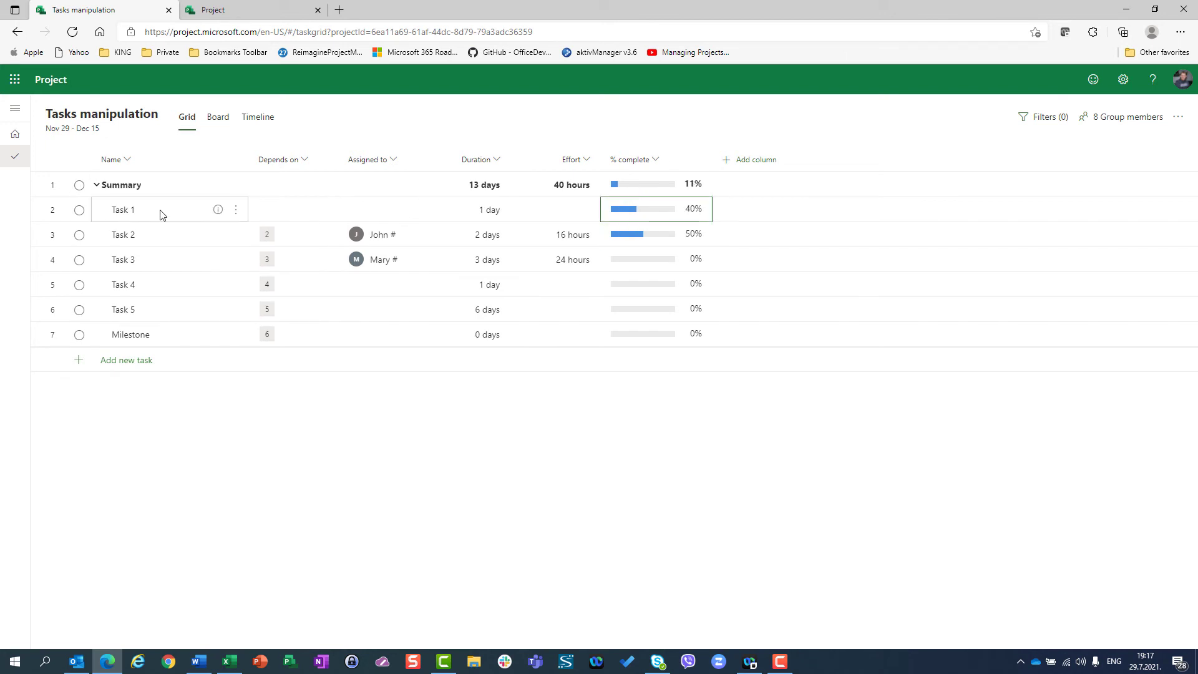
# Finish the partly done Task 1 with the Complete task command and recheck its available options.
pyautogui.click(236, 213)
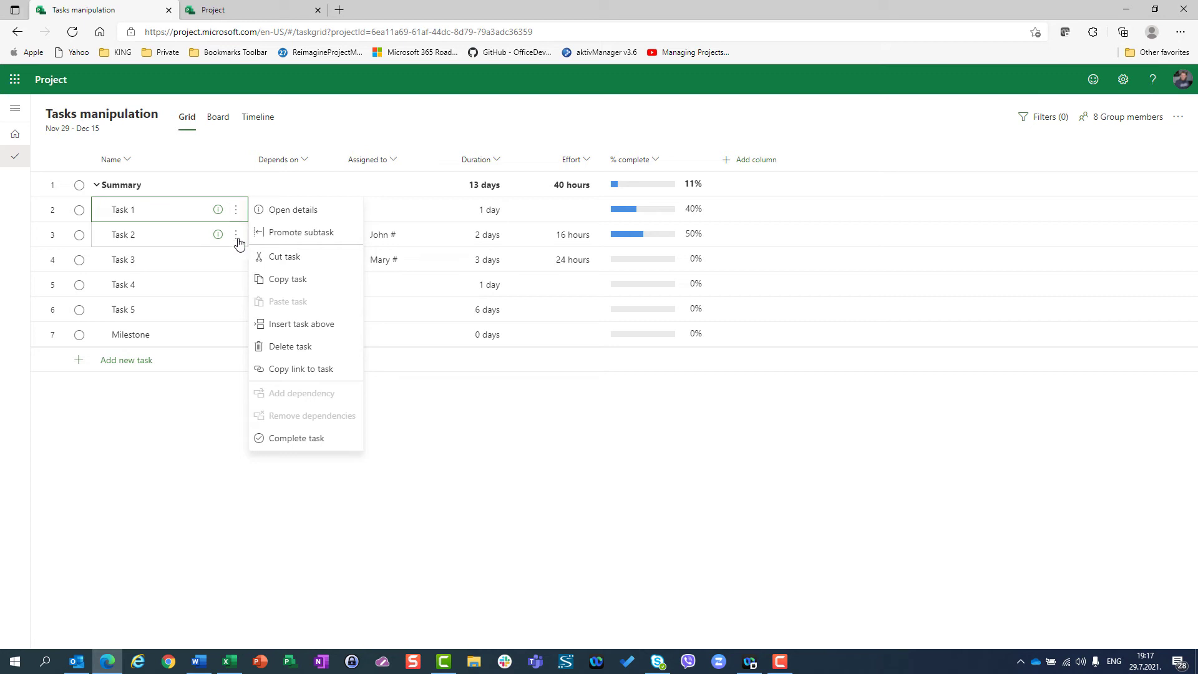
pyautogui.click(296, 437)
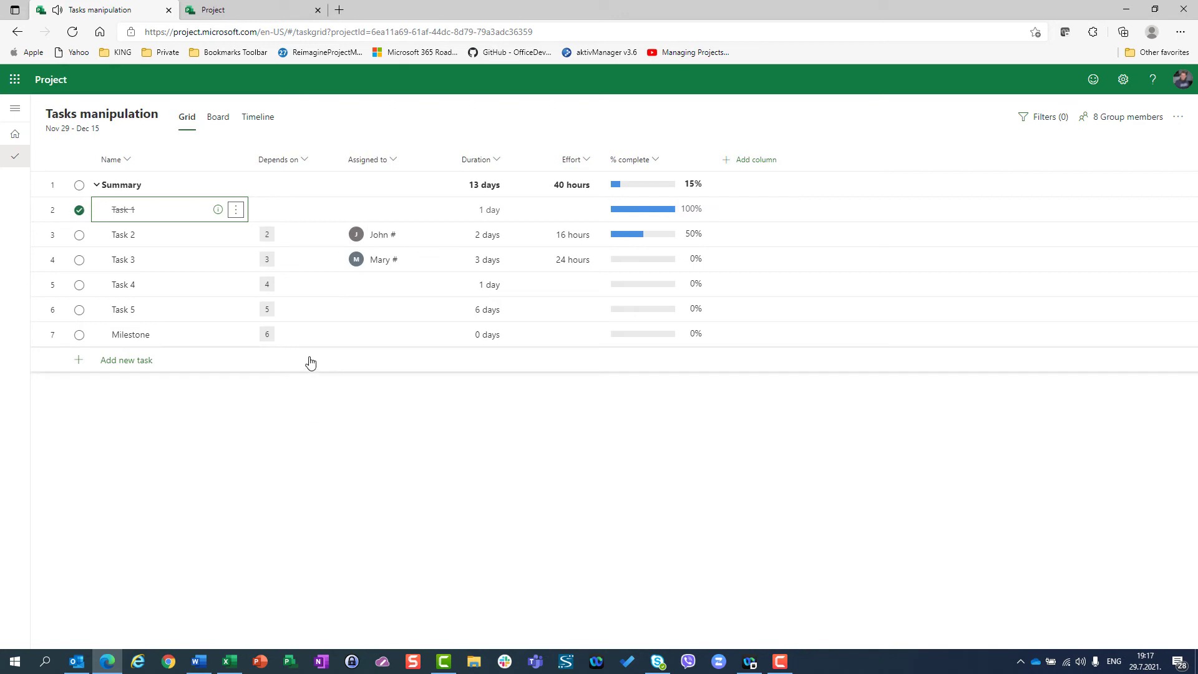
pyautogui.click(237, 208)
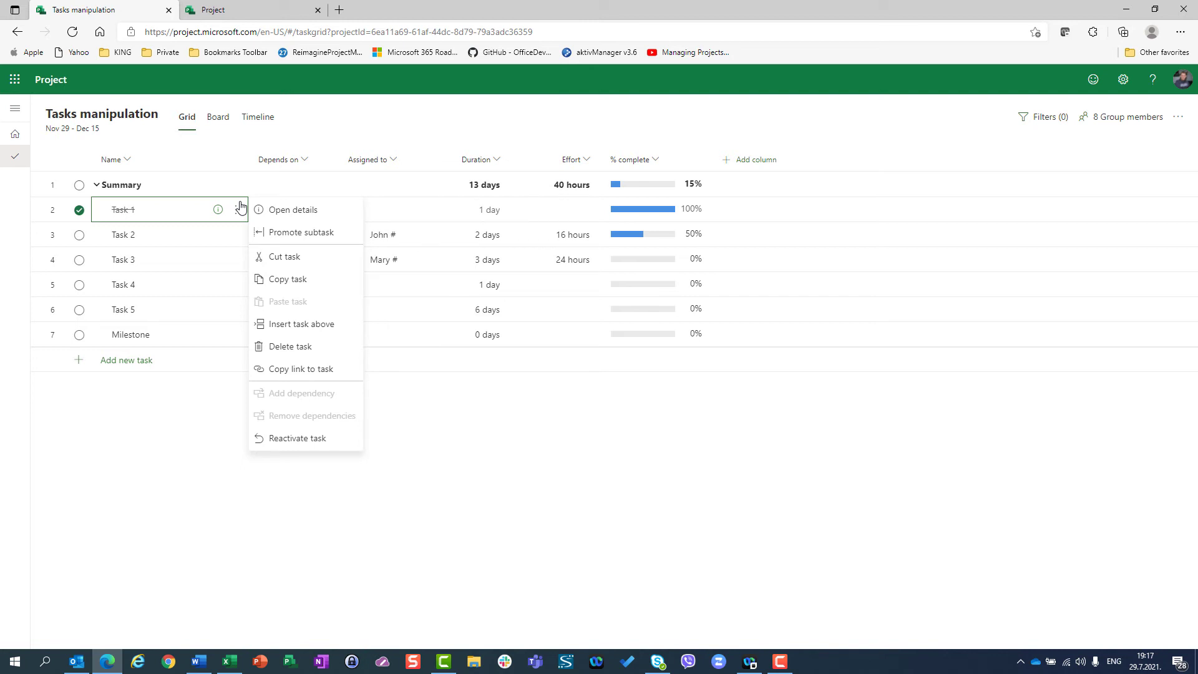
pyautogui.click(236, 206)
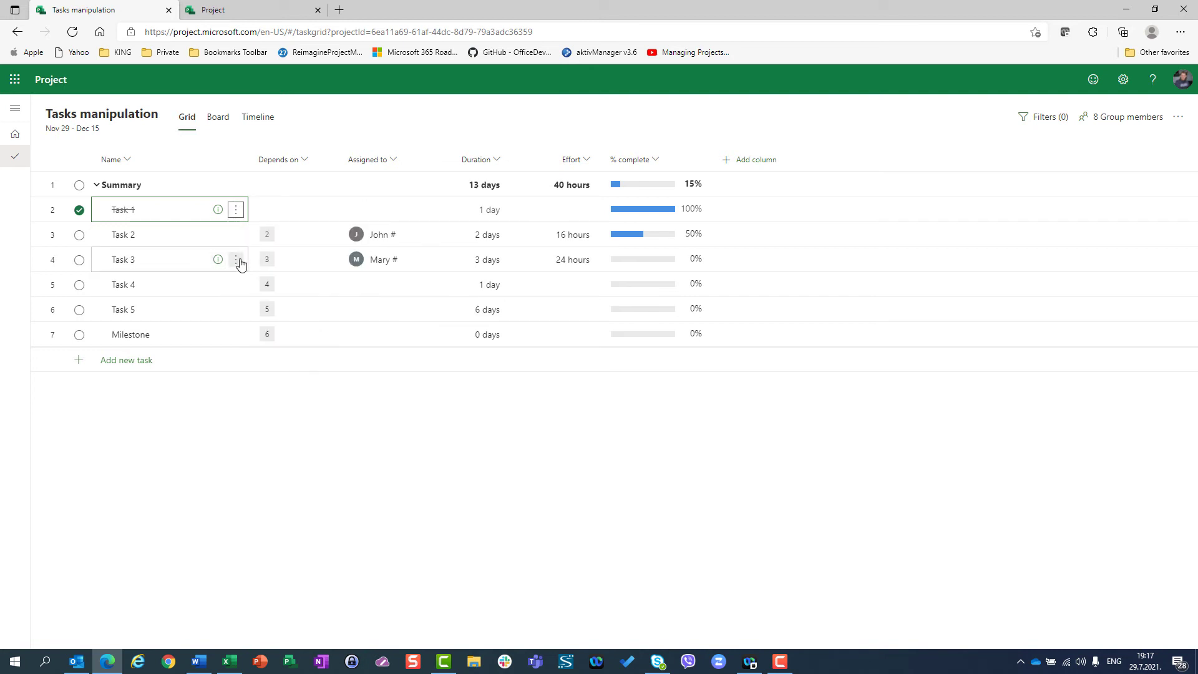
# Review the options available for Task 3 and copy its task link.
pyautogui.click(237, 261)
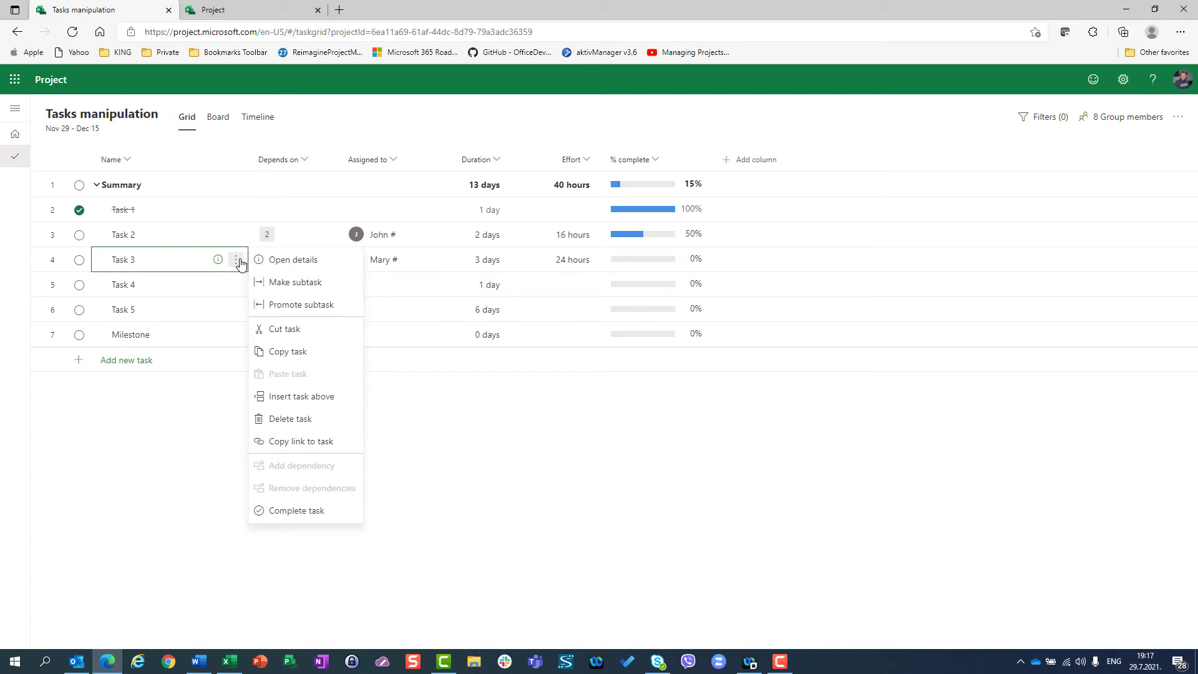
pyautogui.click(409, 308)
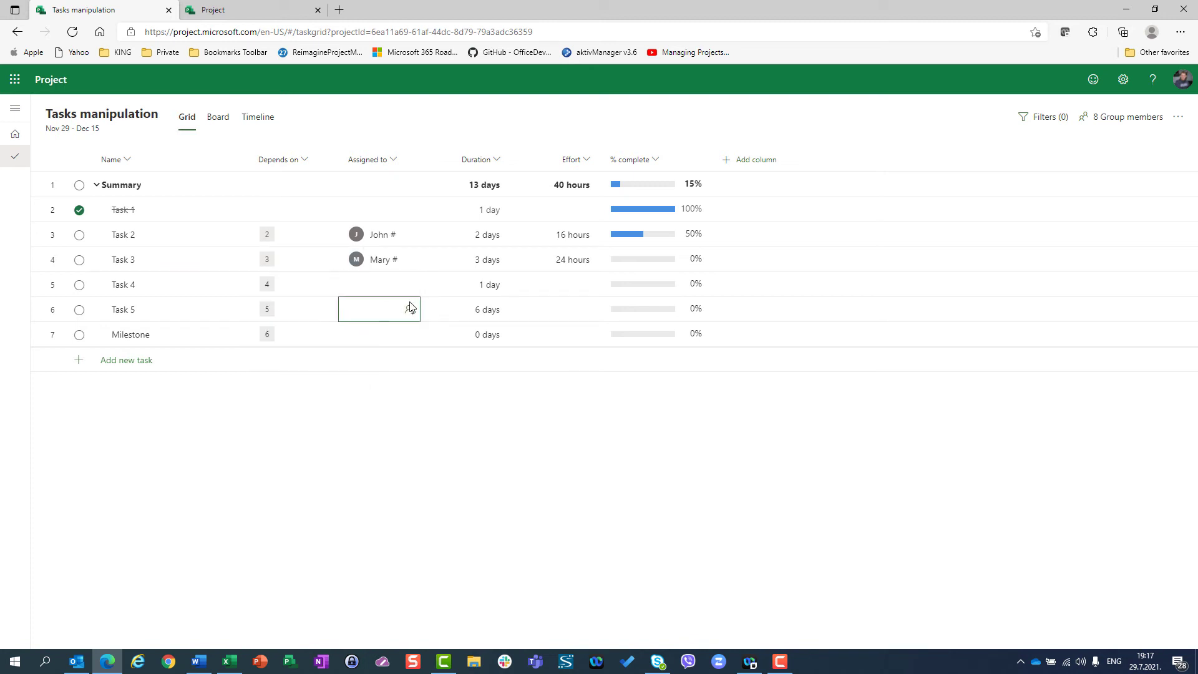
pyautogui.click(237, 262)
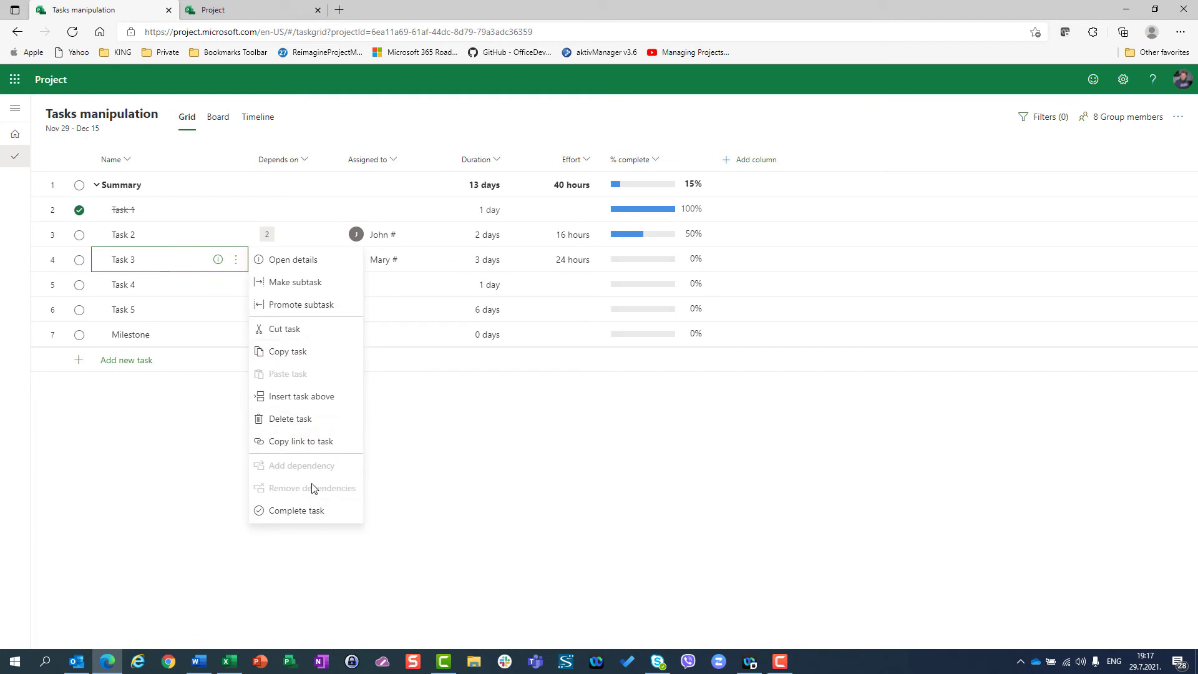
pyautogui.click(307, 441)
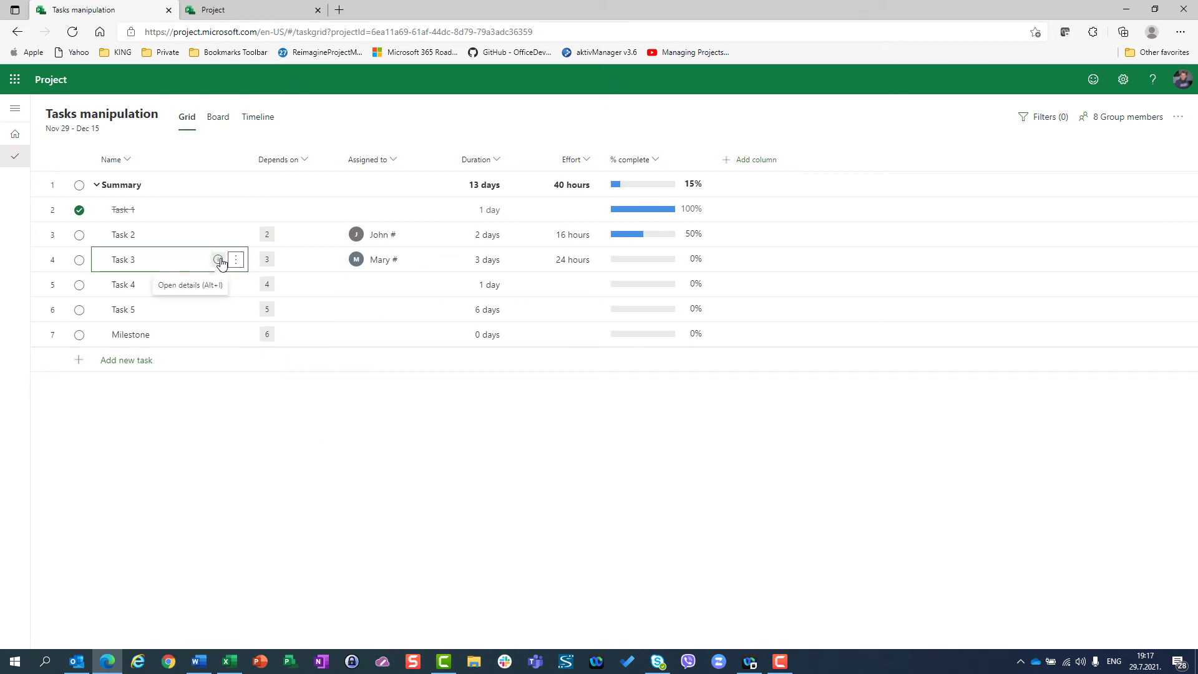
# Compare the options for Task 1 and Task 2 between the Timeline and Grid views.
pyautogui.click(257, 120)
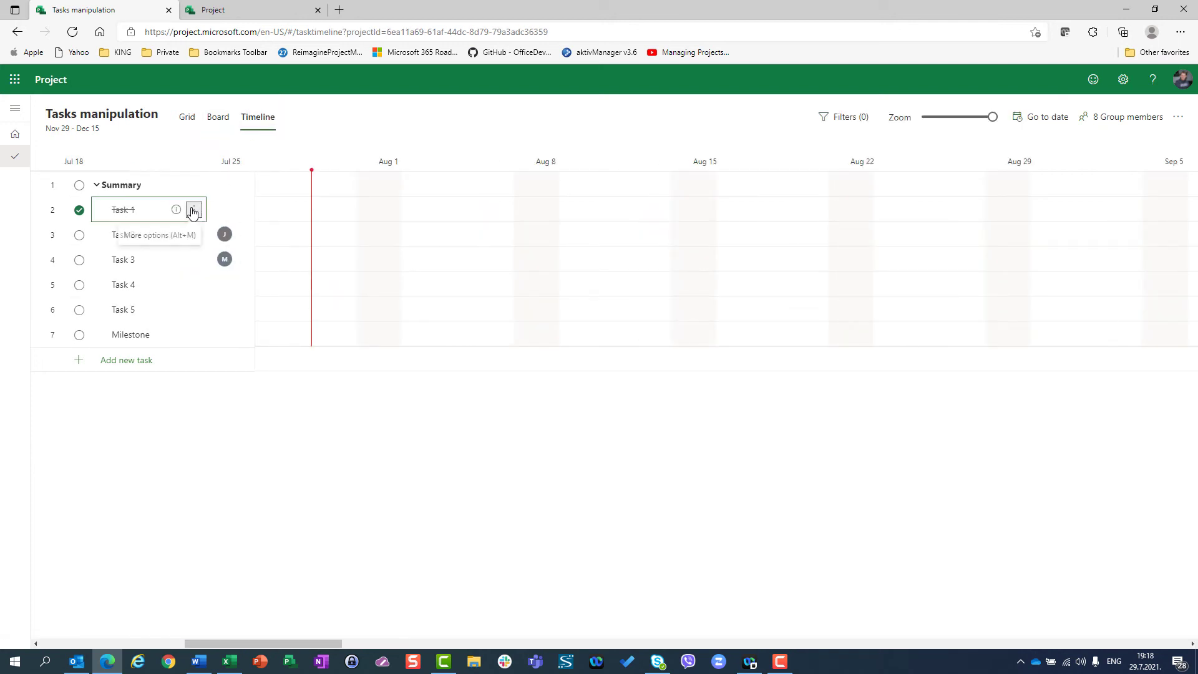
pyautogui.click(193, 211)
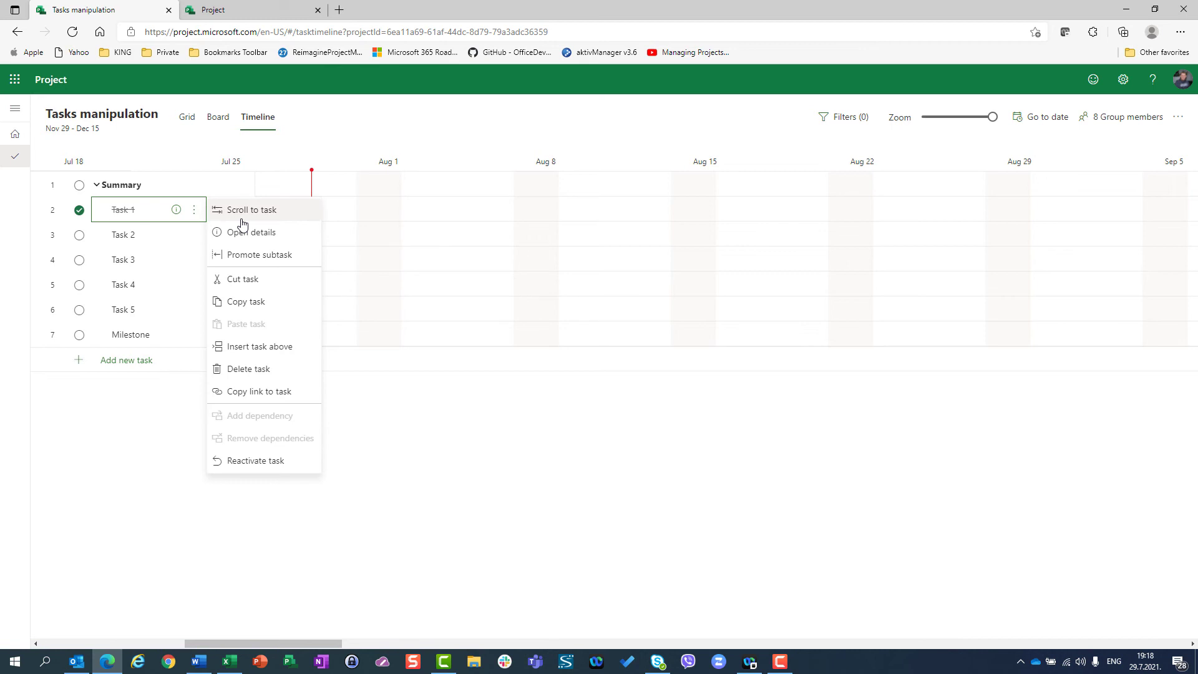
pyautogui.click(190, 128)
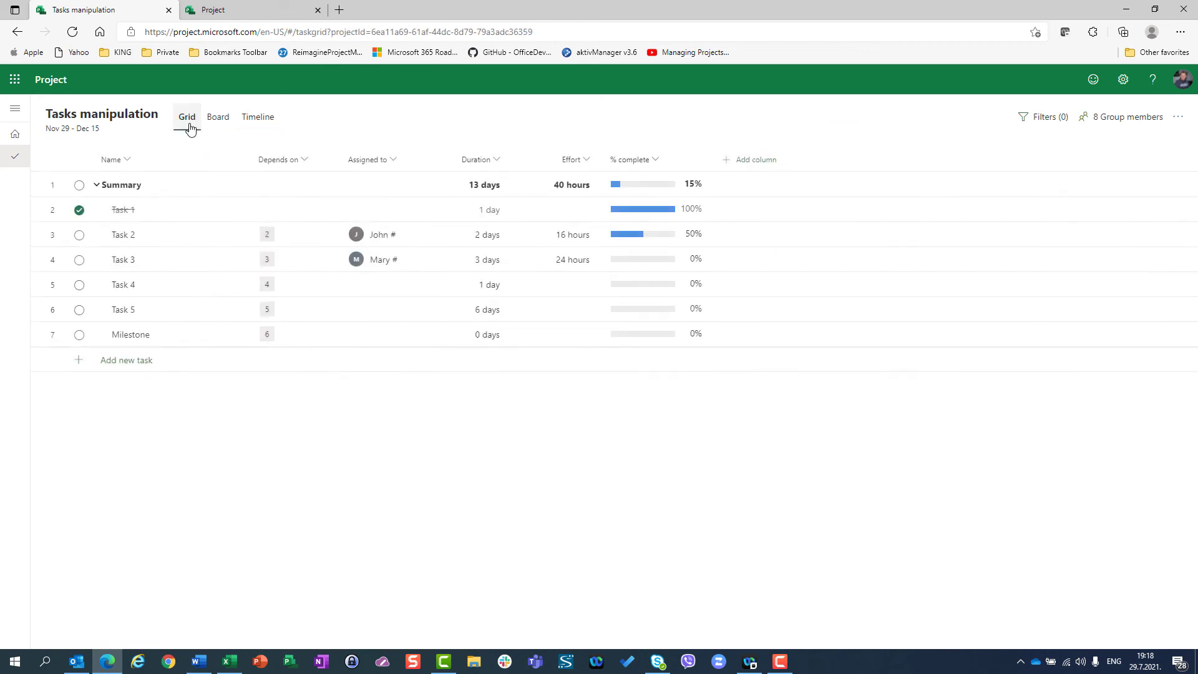
pyautogui.click(253, 122)
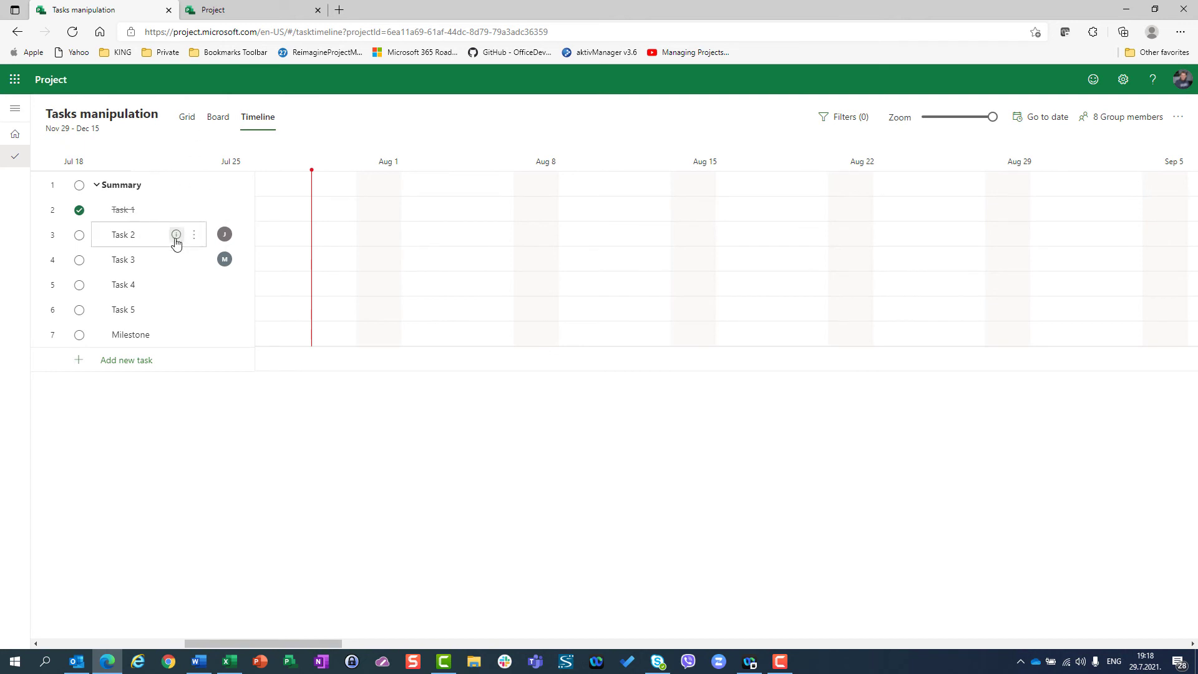
pyautogui.click(194, 236)
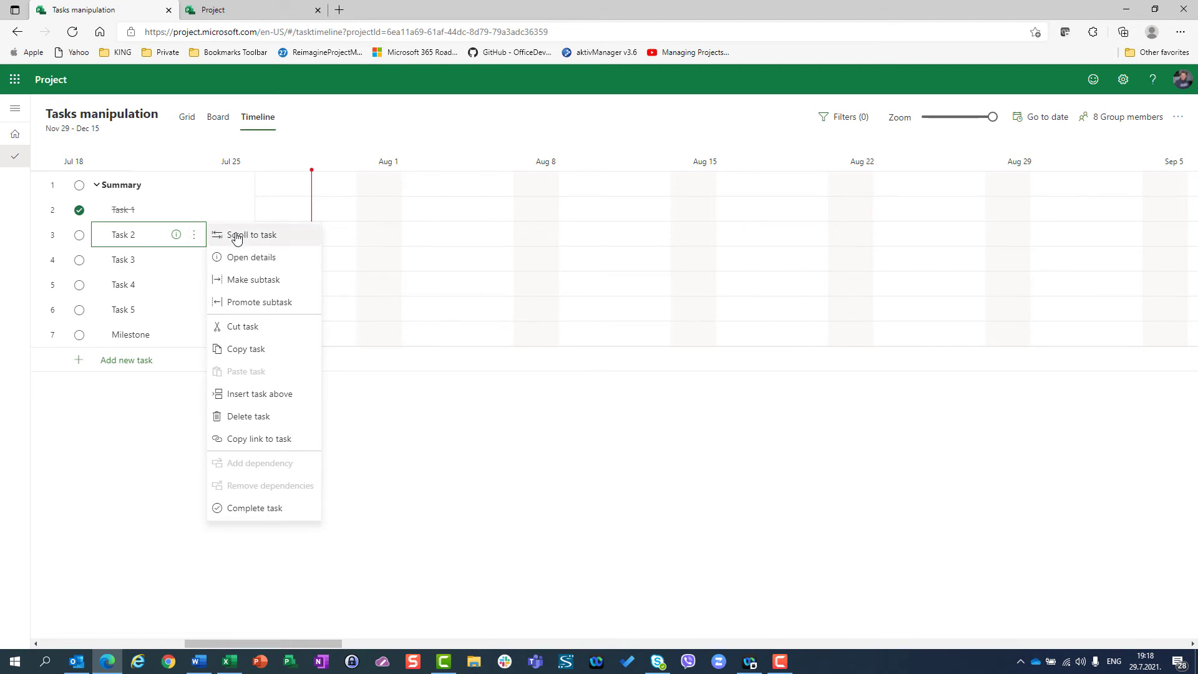
pyautogui.click(186, 119)
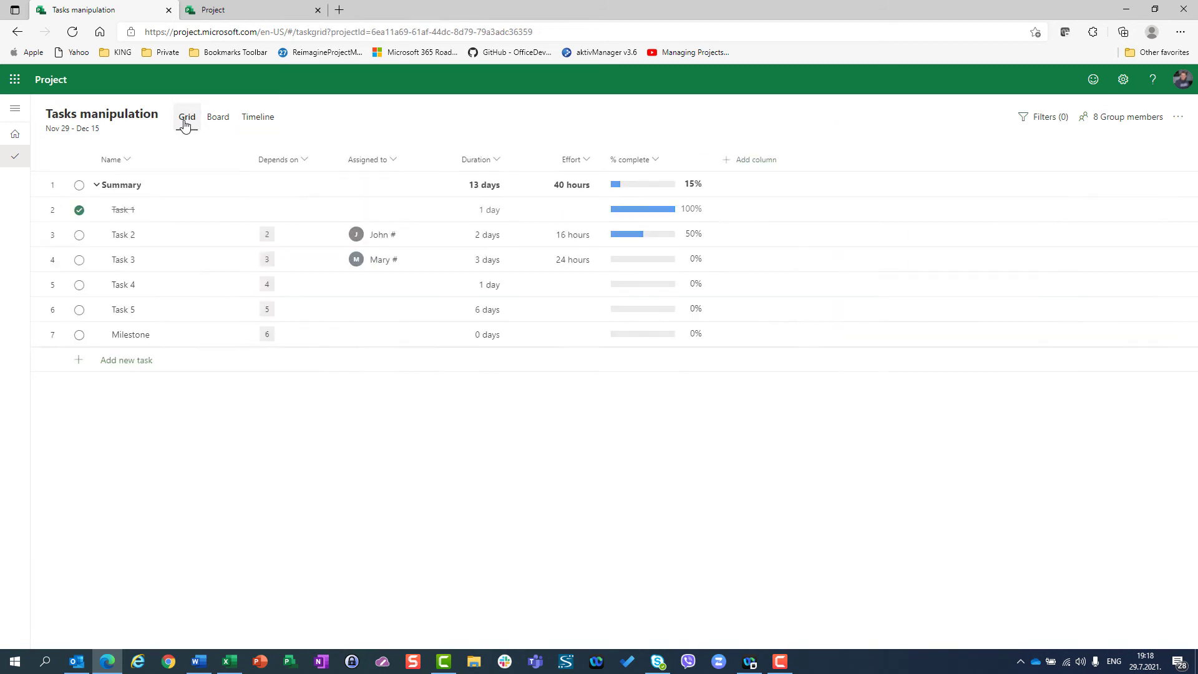
pyautogui.click(235, 210)
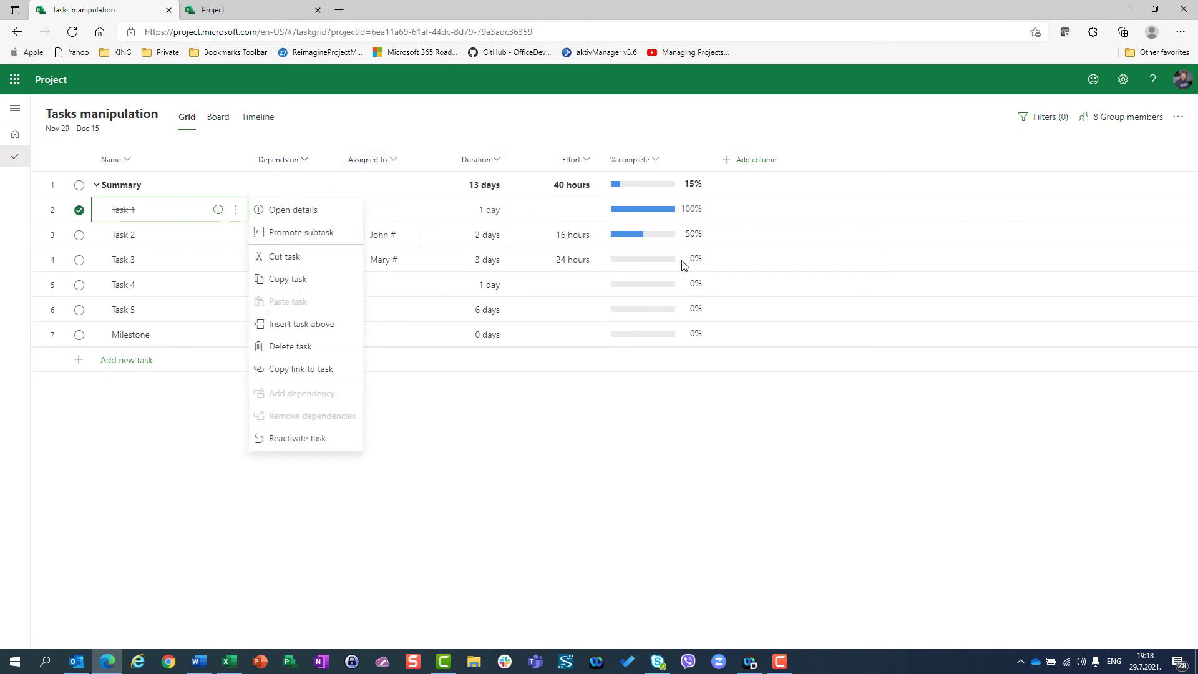
# Bring Task 1's bar into view on the Timeline with the Scroll to task command, and reopen Task 1's options.
pyautogui.click(252, 123)
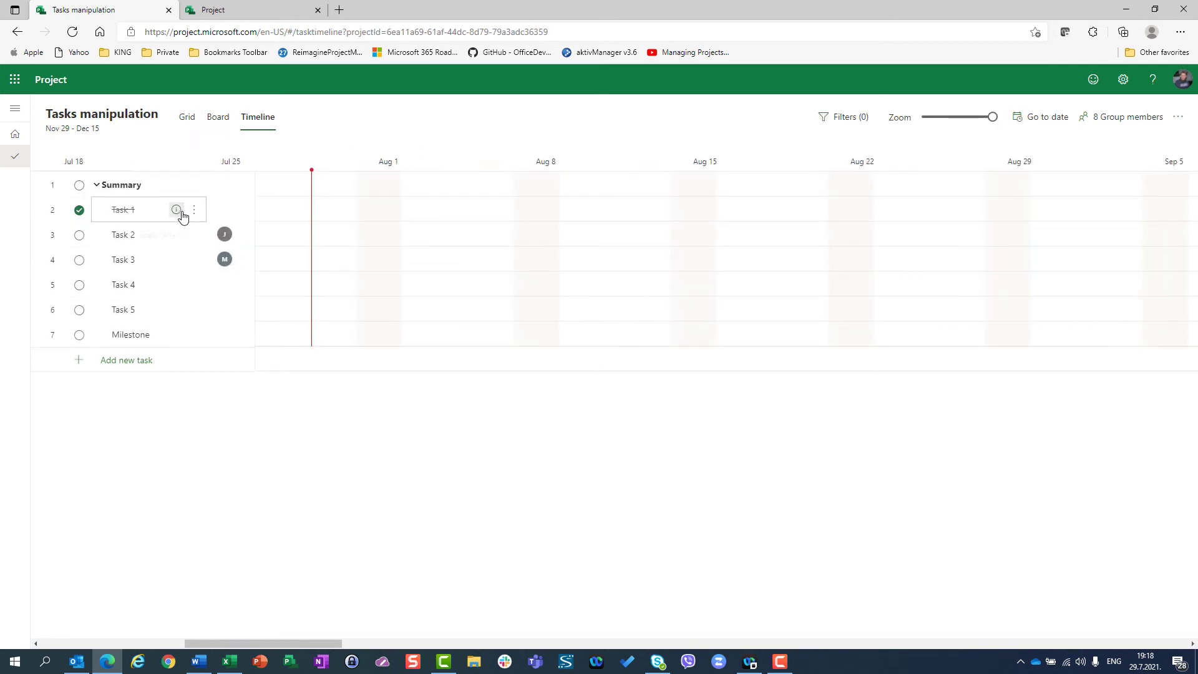
pyautogui.click(194, 212)
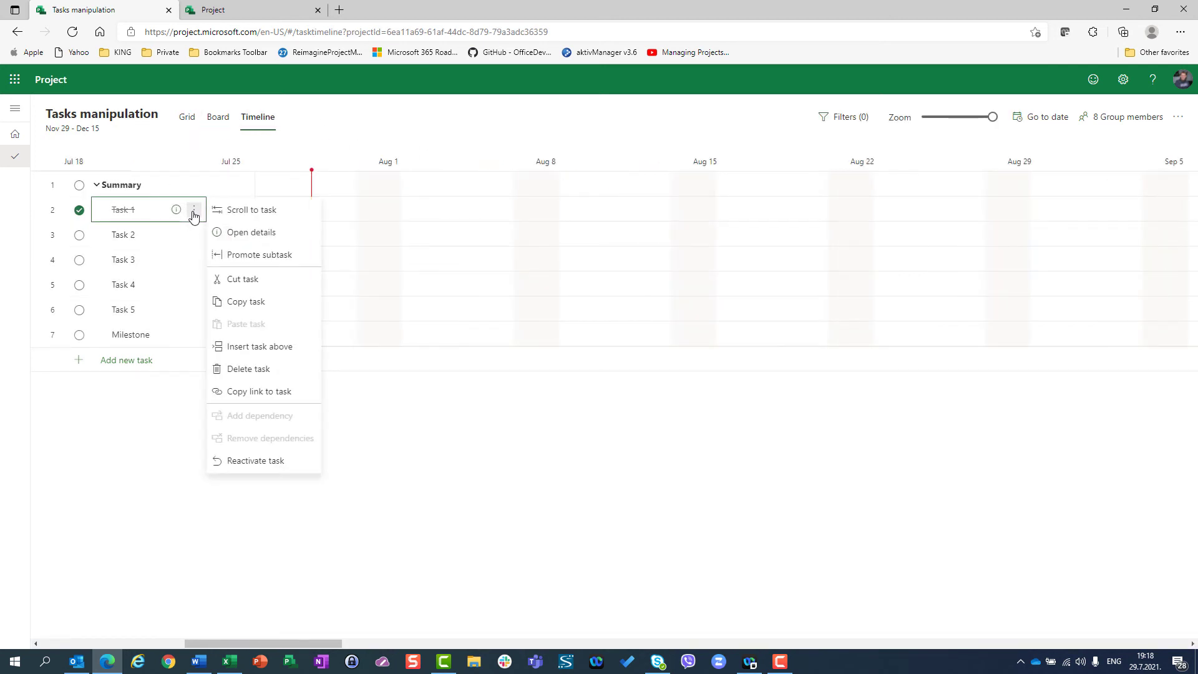
pyautogui.click(243, 212)
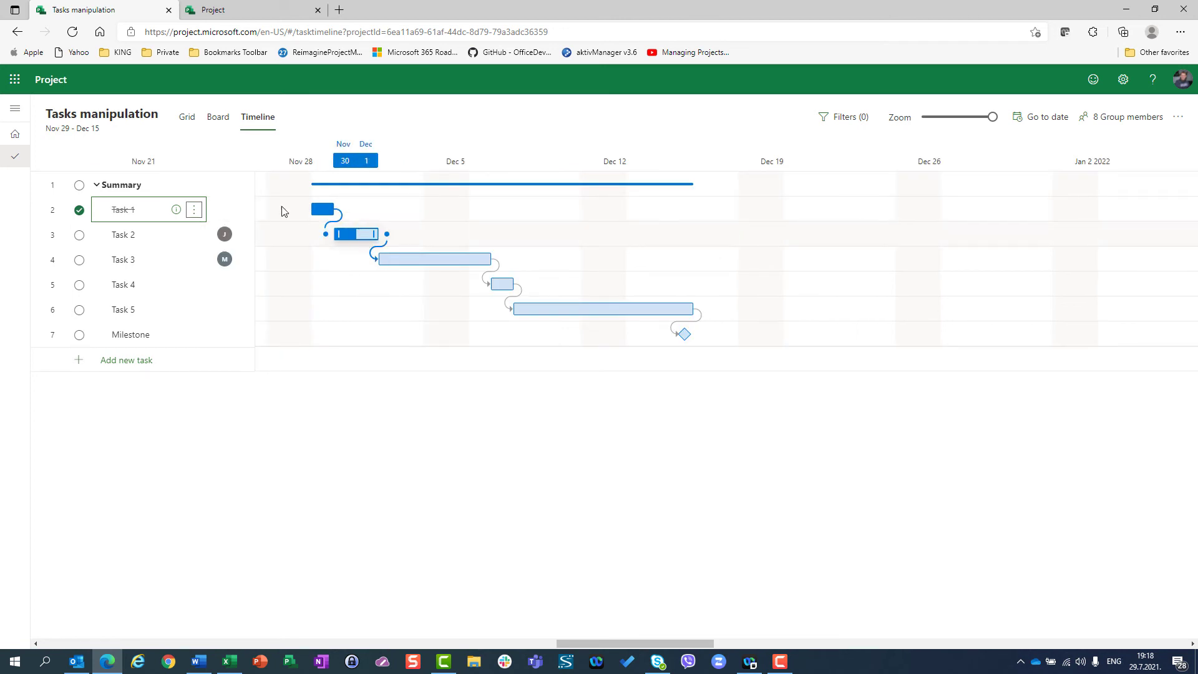
pyautogui.click(195, 210)
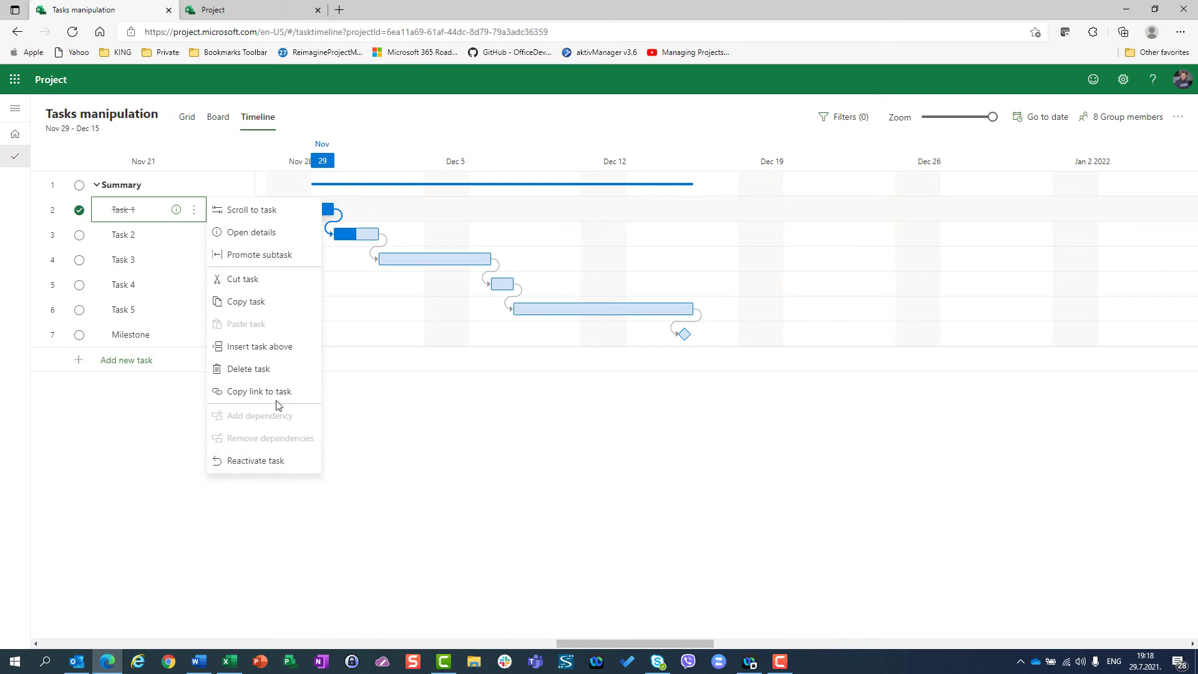
# Rename Bucket 1 as Design in the Board view.
pyautogui.click(224, 124)
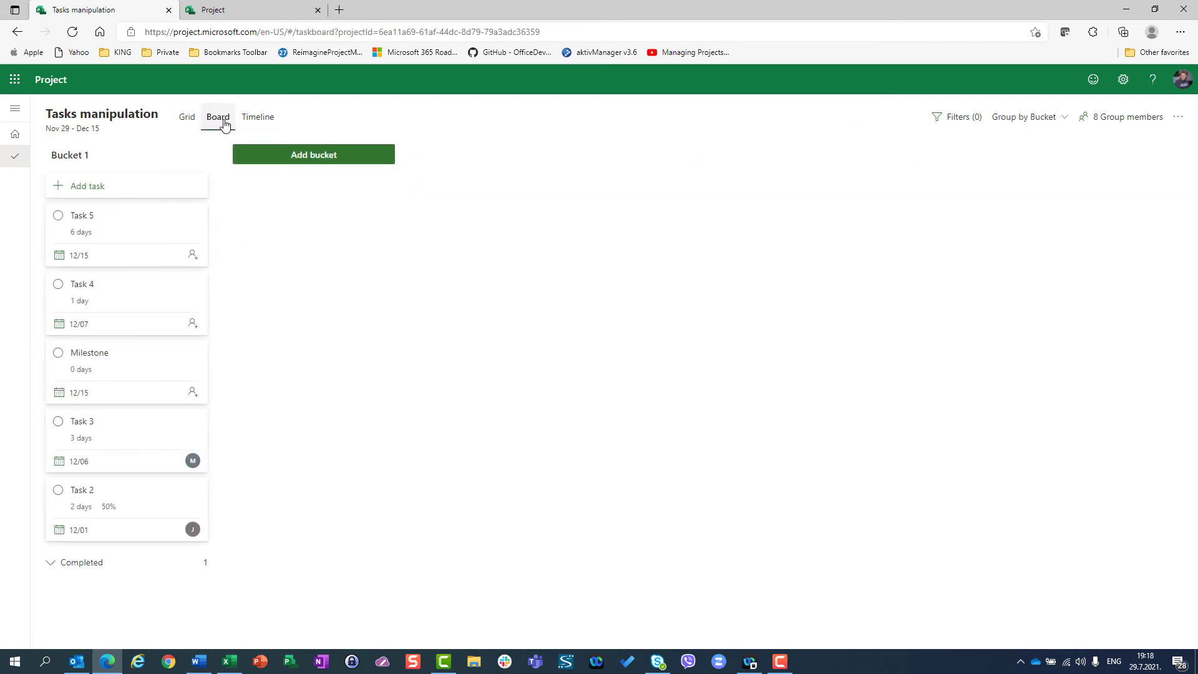
pyautogui.click(98, 156)
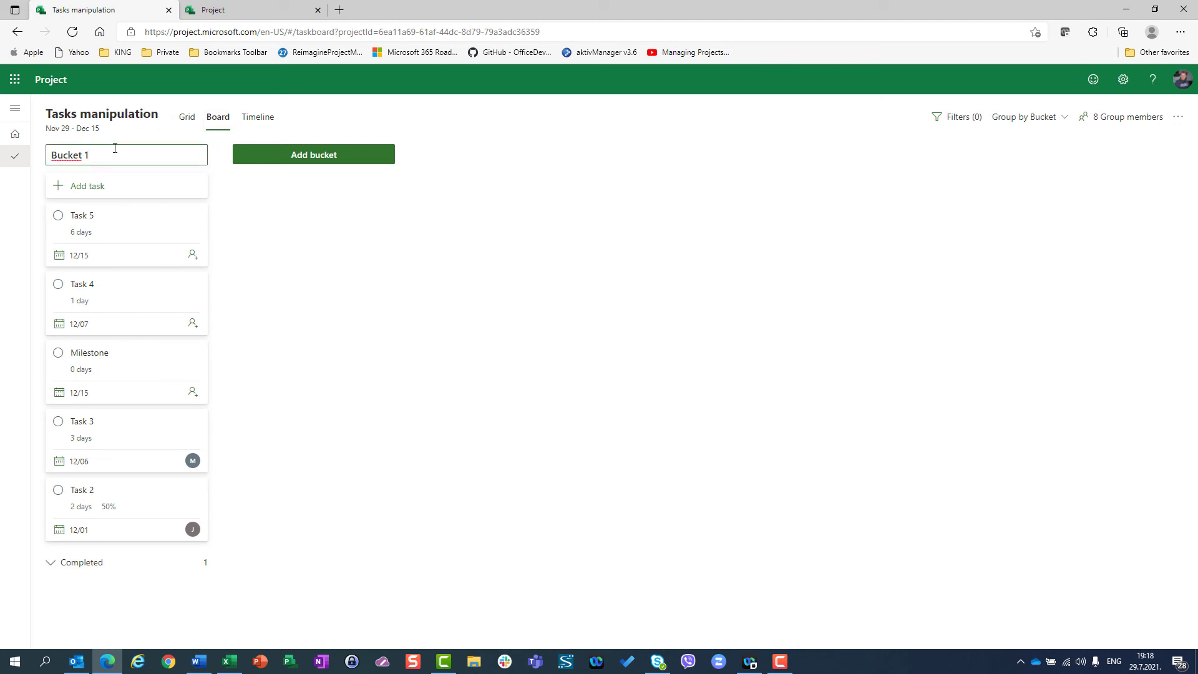
pyautogui.tripleClick(115, 148)
pyautogui.write('Design')
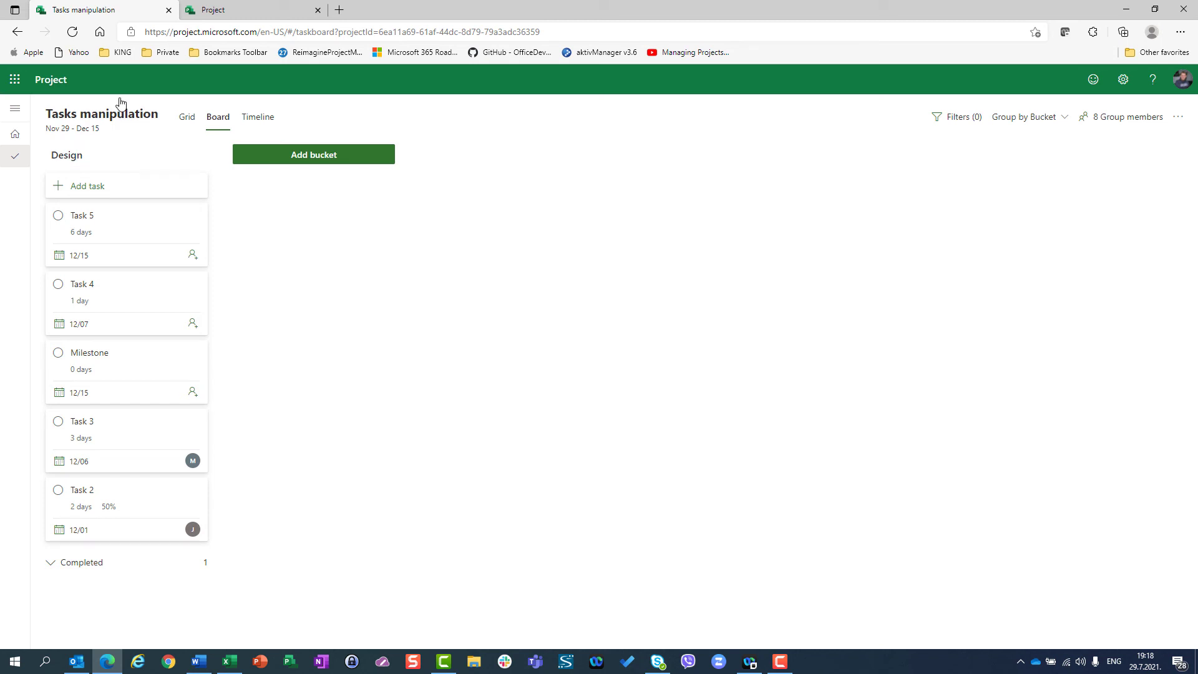
# Add a bucket named Development and move Task 5 and Task 3 into it from the Design bucket.
pyautogui.click(291, 154)
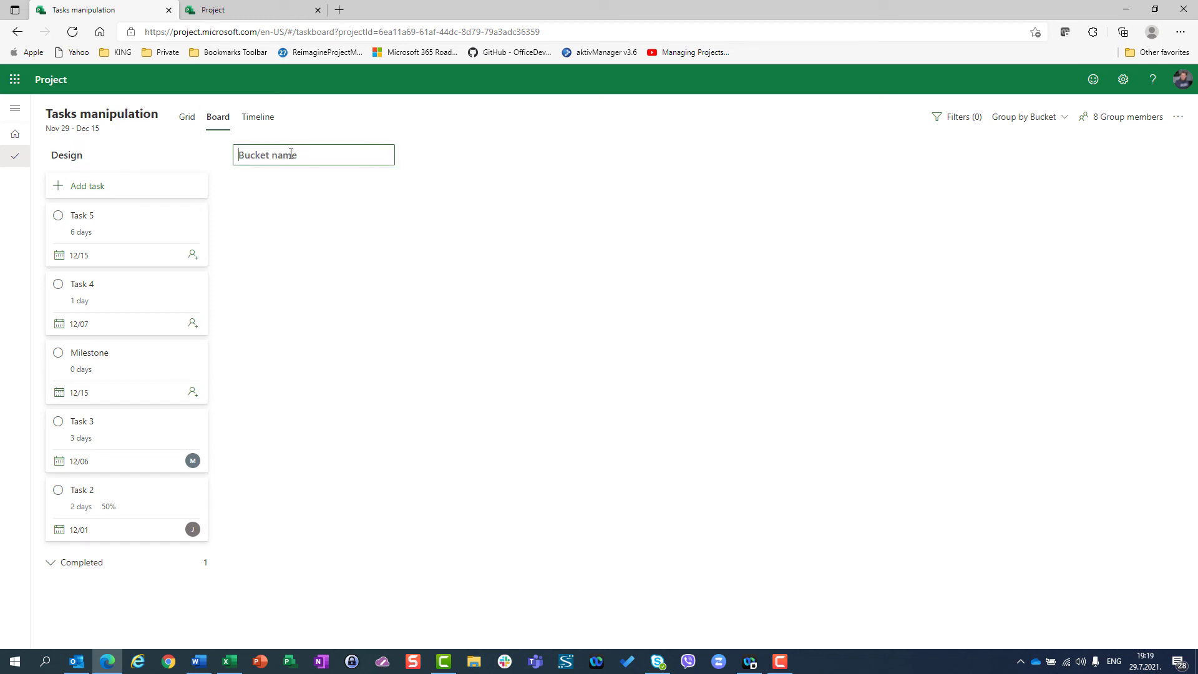
pyautogui.write('Development')
pyautogui.press('Return')
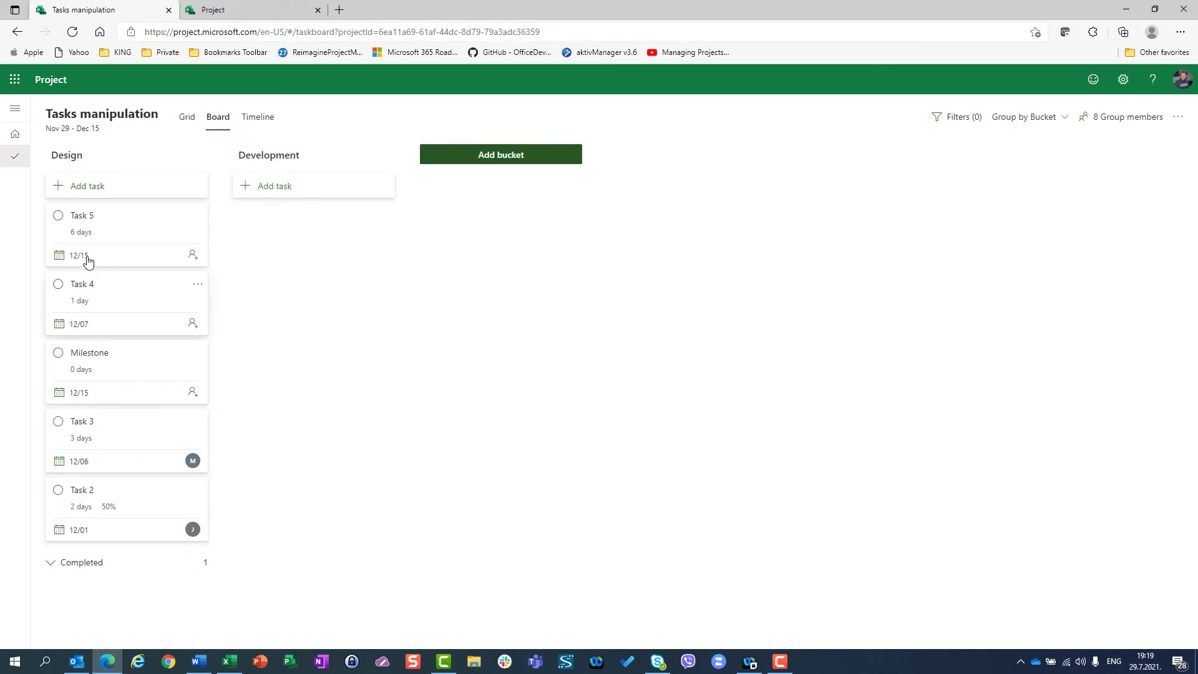
pyautogui.moveTo(88, 238); pyautogui.dragTo(310, 272)
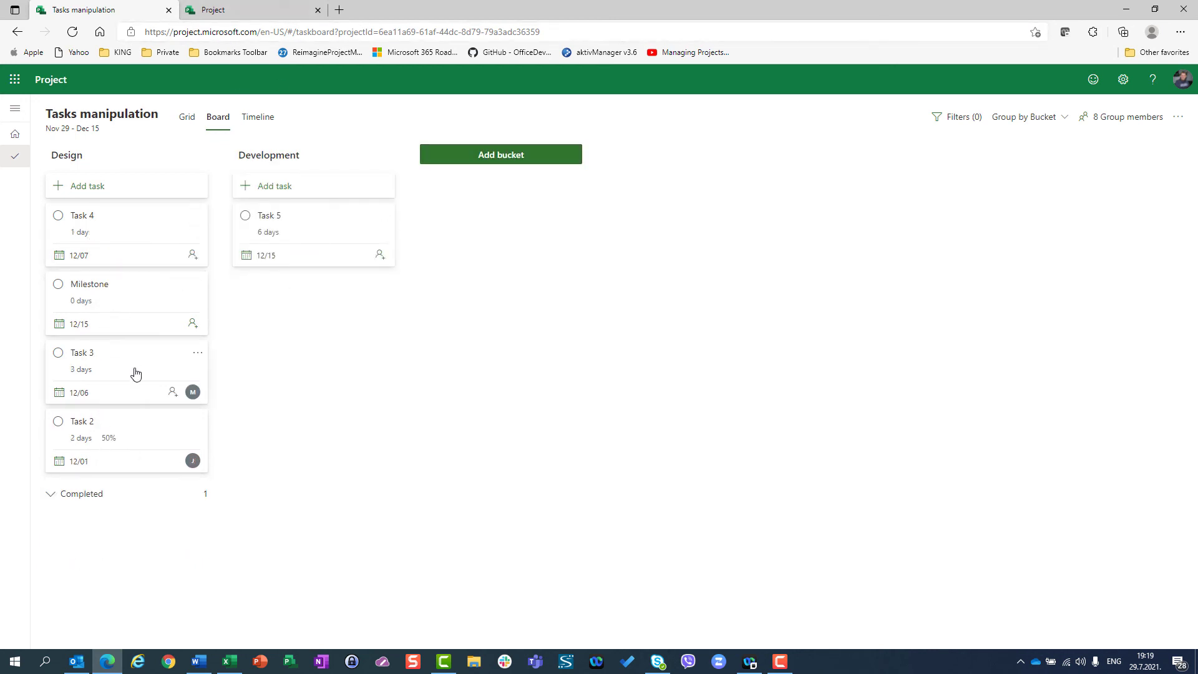
pyautogui.moveTo(106, 374); pyautogui.dragTo(318, 329)
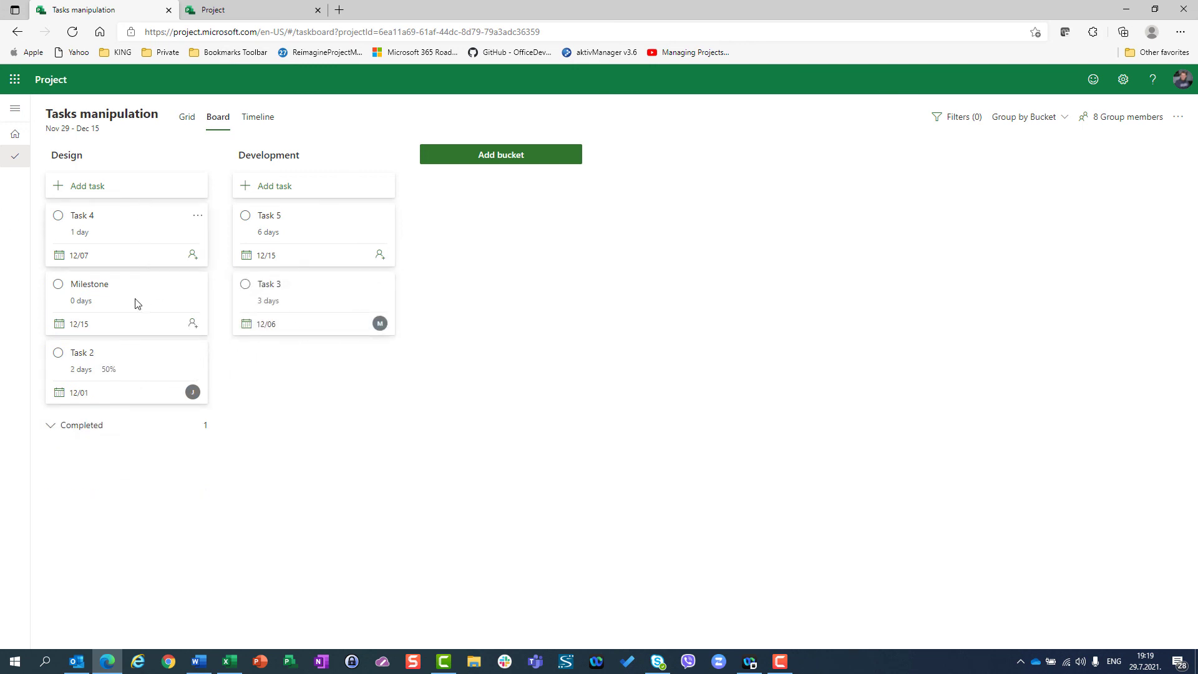
# Show the Design bucket's completed tasks and compare Task 4's options on the Board with Task 1's options in the Grid.
pyautogui.click(77, 428)
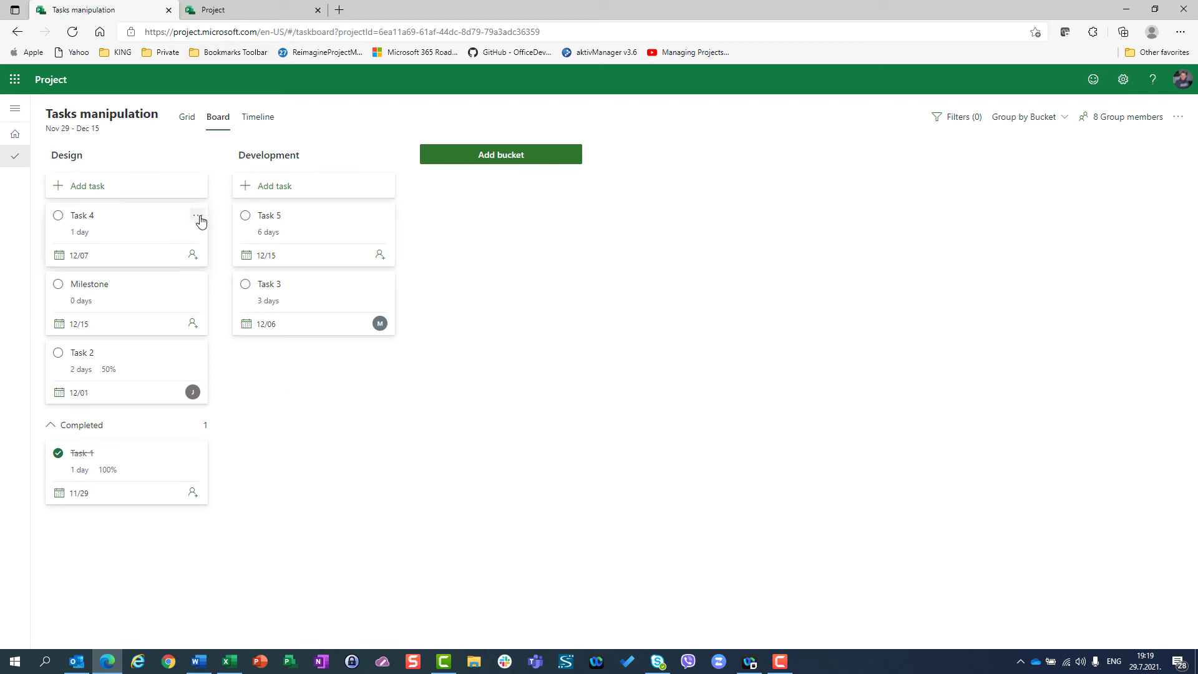
pyautogui.click(198, 218)
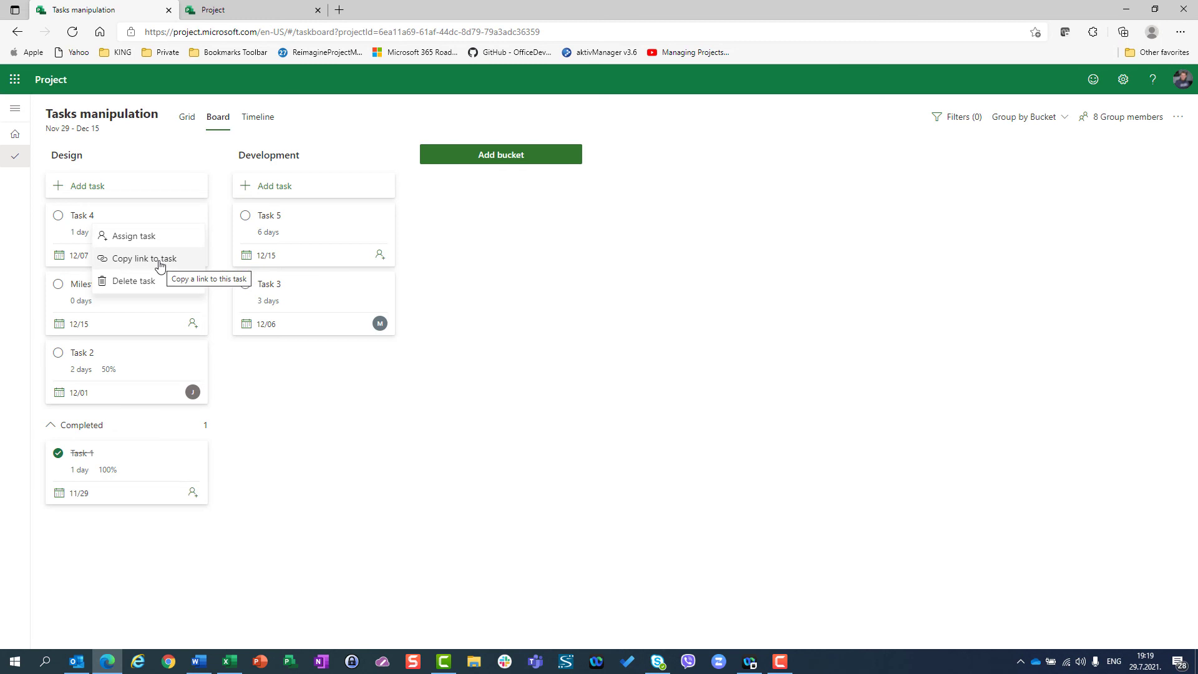
pyautogui.click(187, 125)
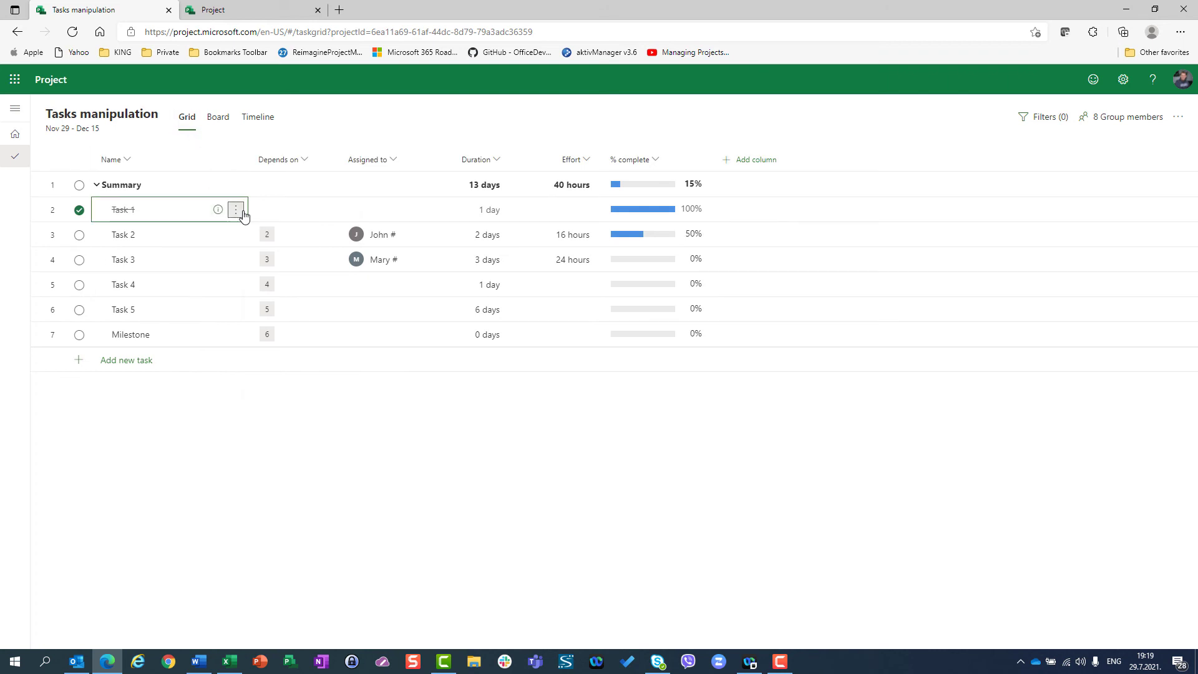
pyautogui.click(236, 211)
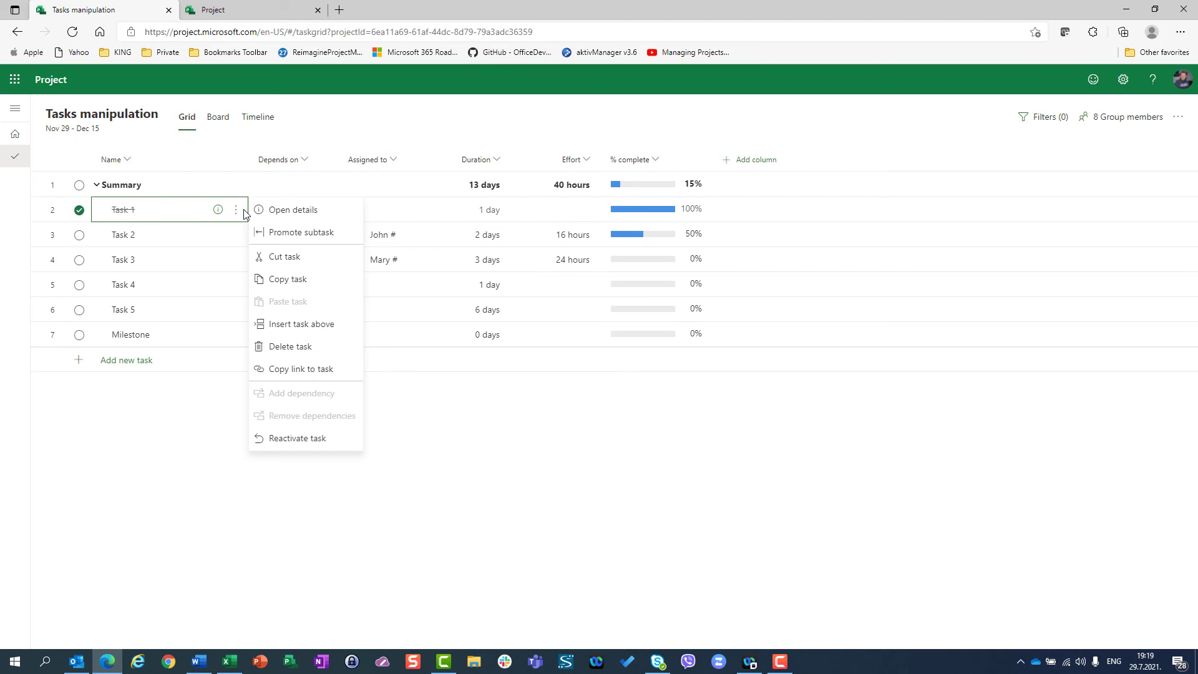
pyautogui.click(217, 119)
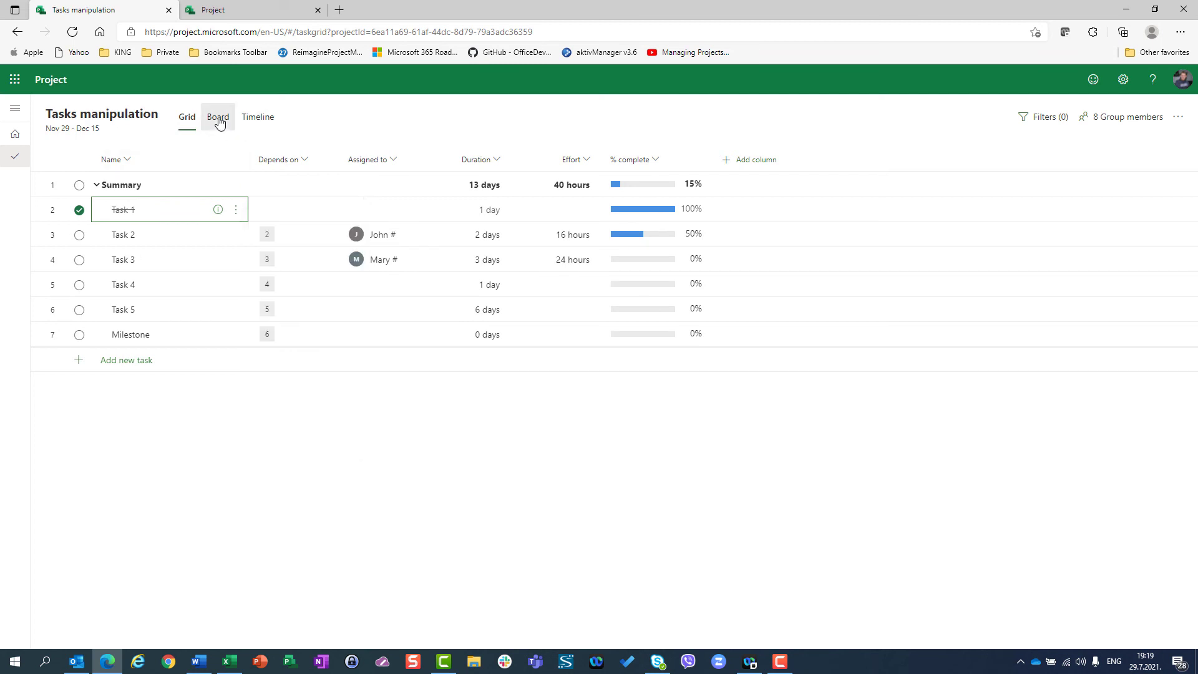
pyautogui.moveTo(200, 224)
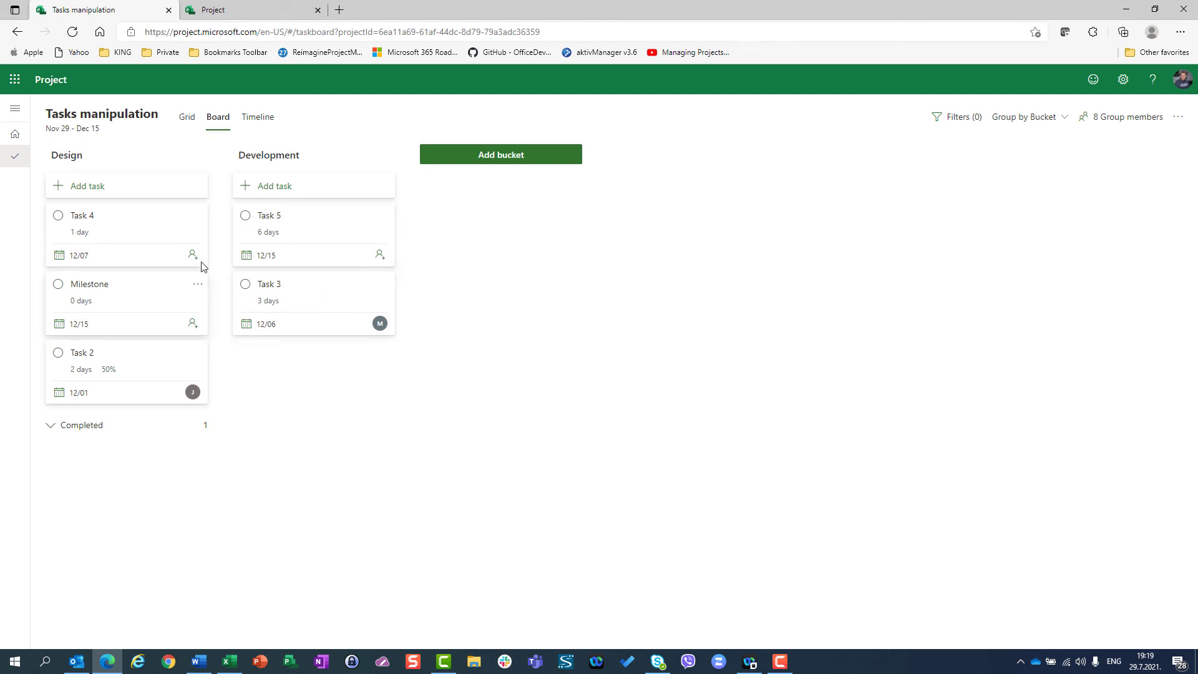
pyautogui.click(193, 217)
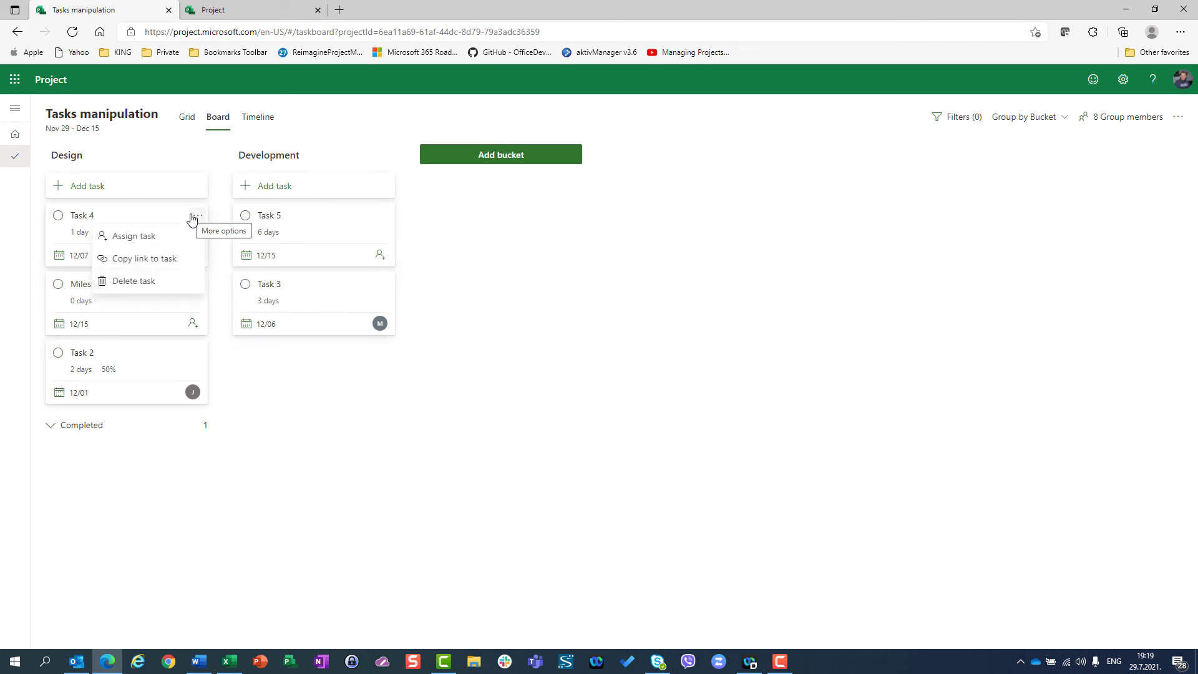
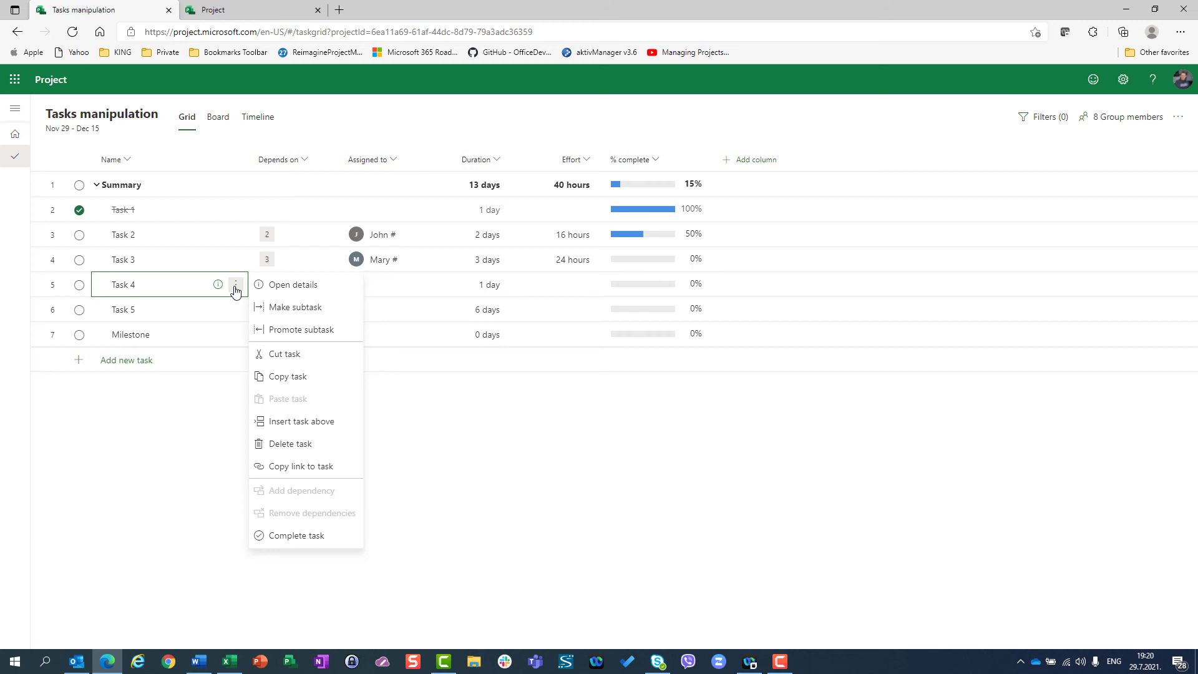
# Try deleting Task 4 to examine the remaining dependency links on the Timeline, and restore the task in the Grid.
pyautogui.click(300, 445)
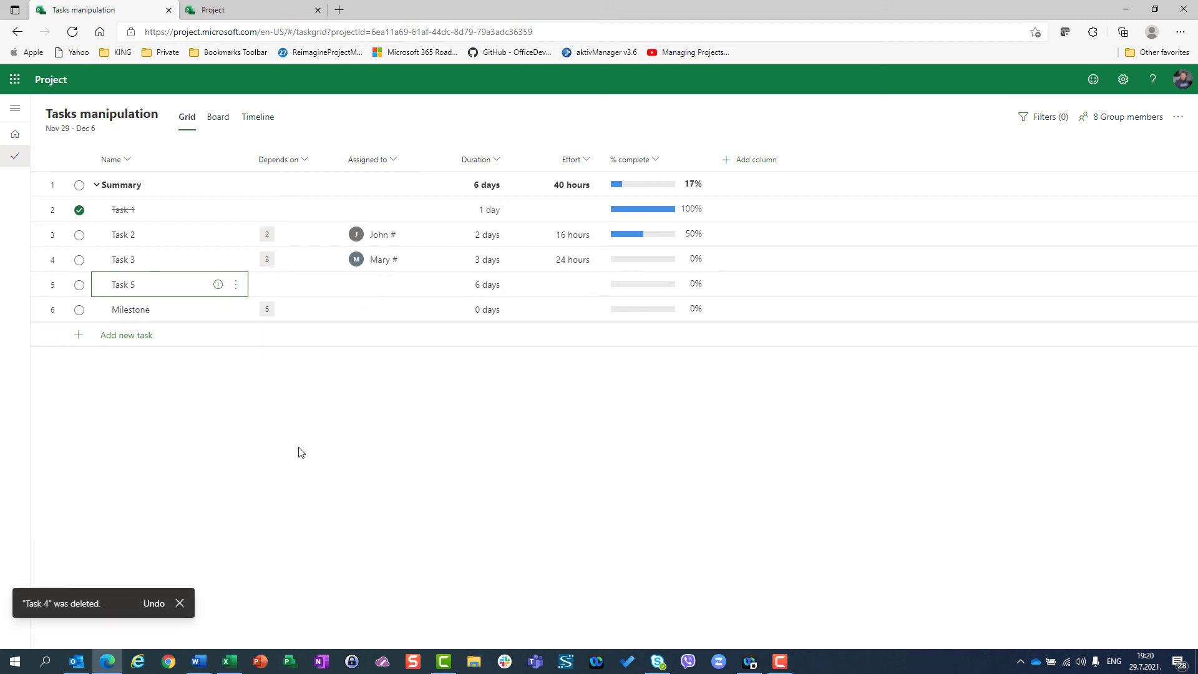
pyautogui.click(270, 116)
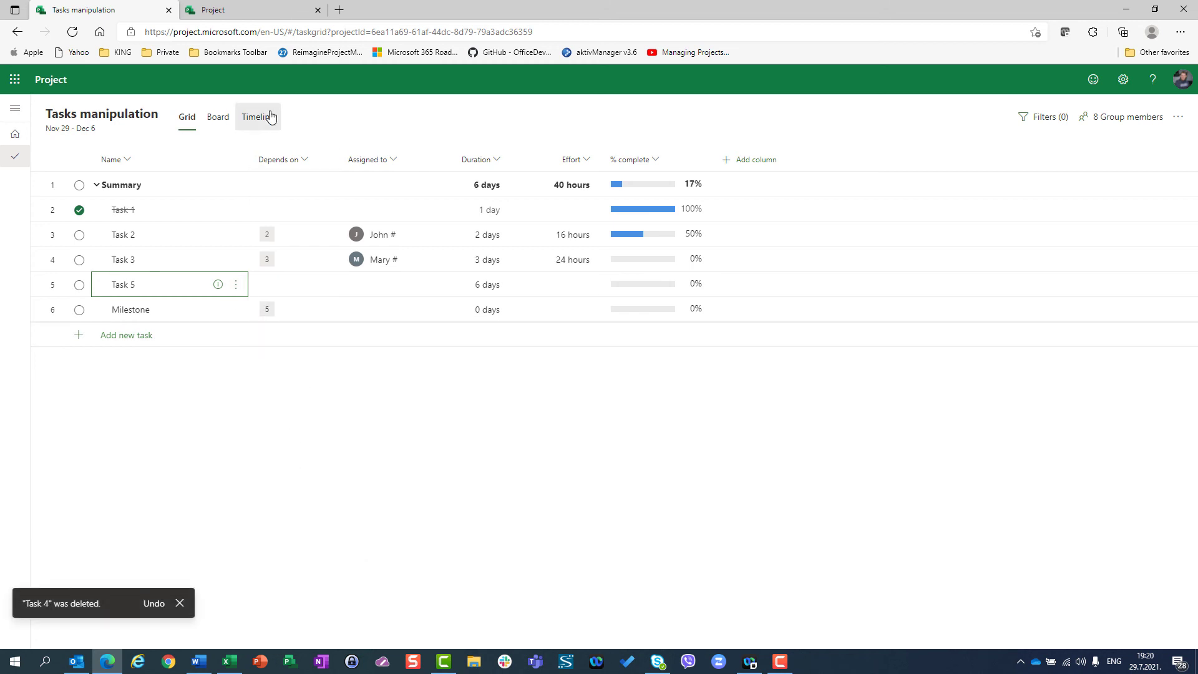
pyautogui.rightClick(131, 216)
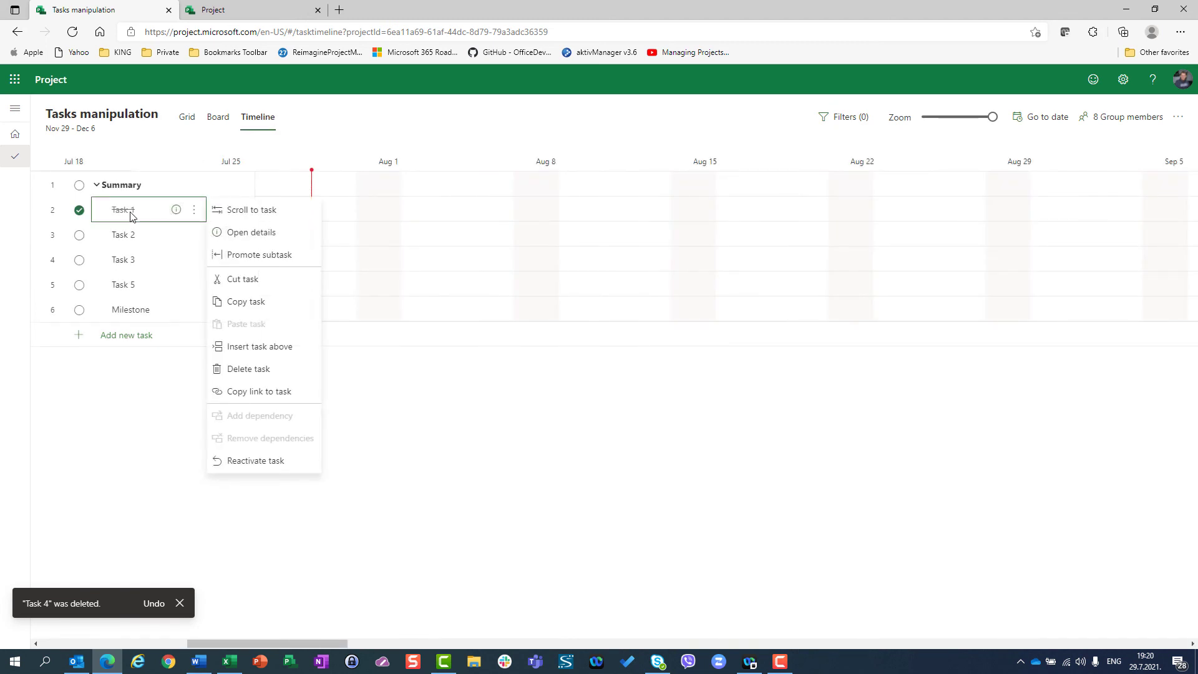
pyautogui.click(237, 216)
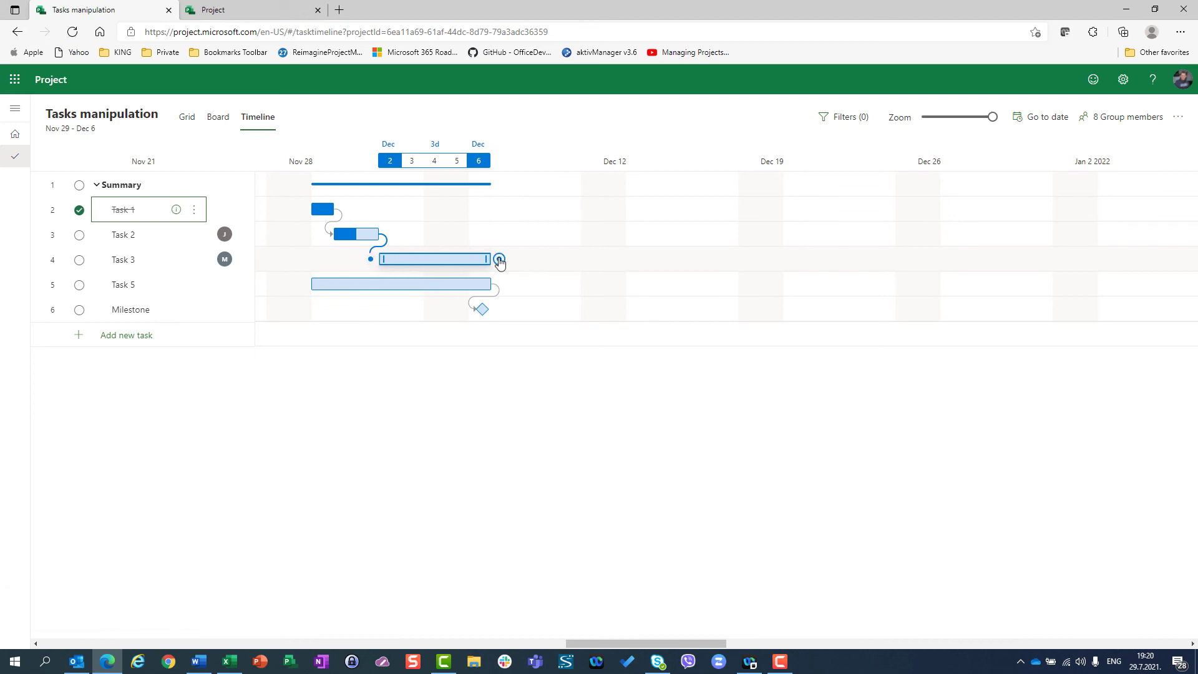
pyautogui.moveTo(500, 261); pyautogui.dragTo(323, 296)
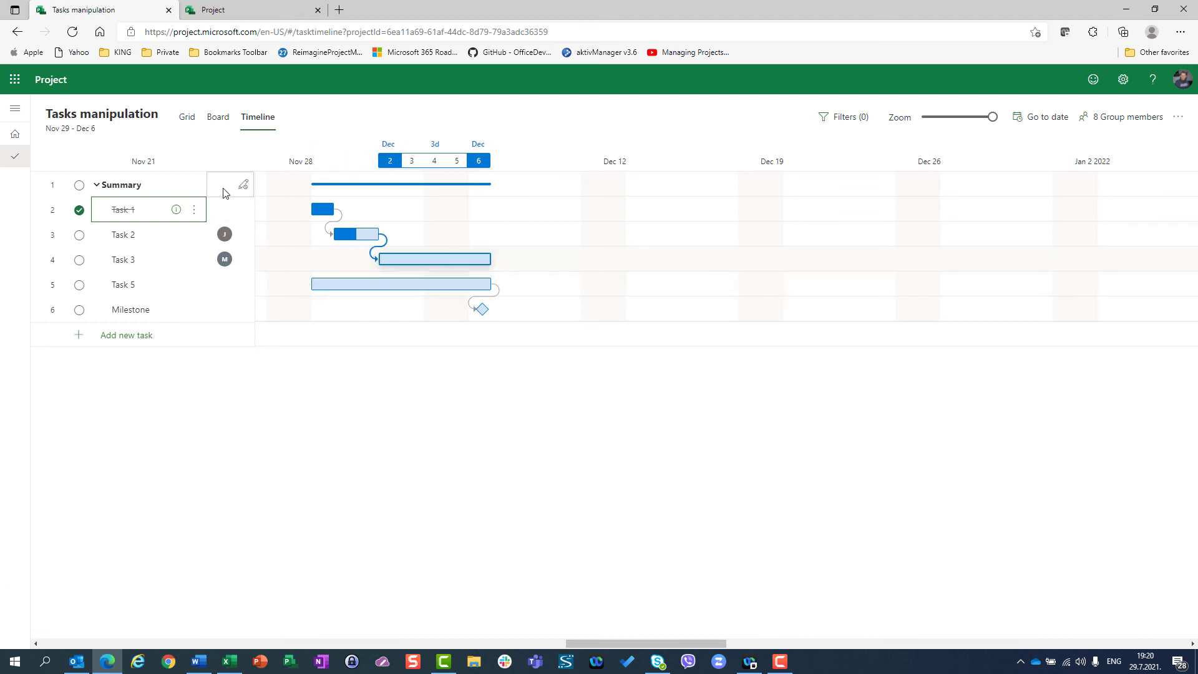
pyautogui.click(185, 122)
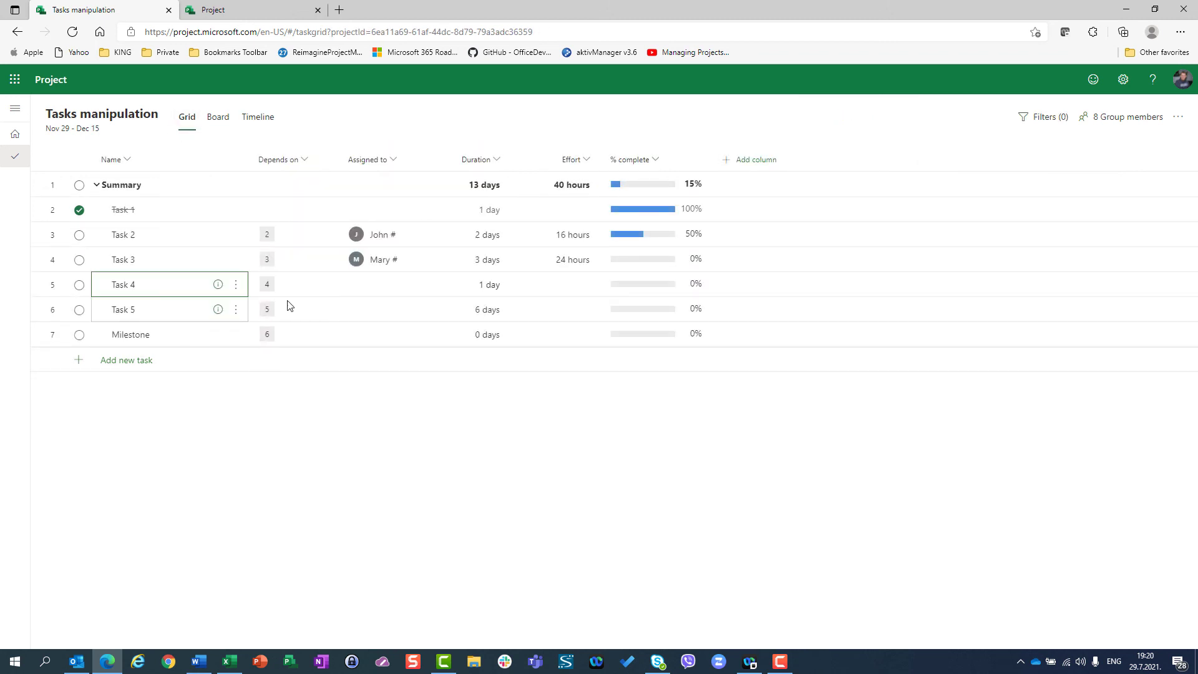
# Review Task 1's options in the Grid, and move the Task 2 row below the Milestone row.
pyautogui.click(235, 211)
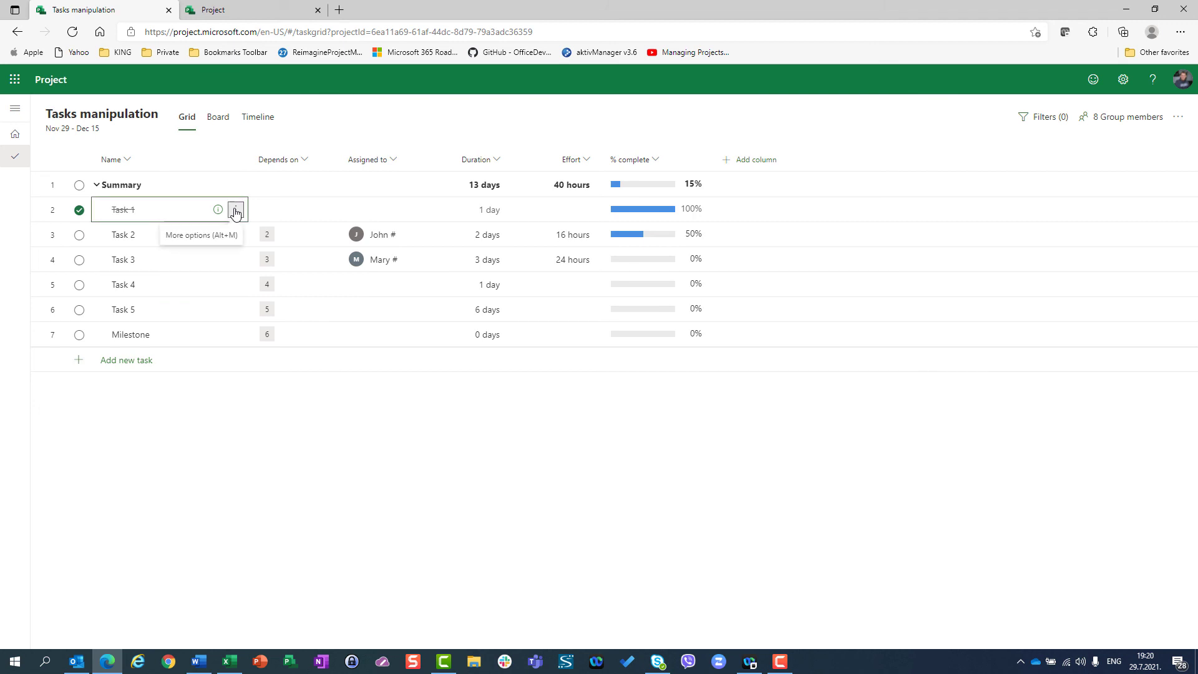
pyautogui.click(235, 212)
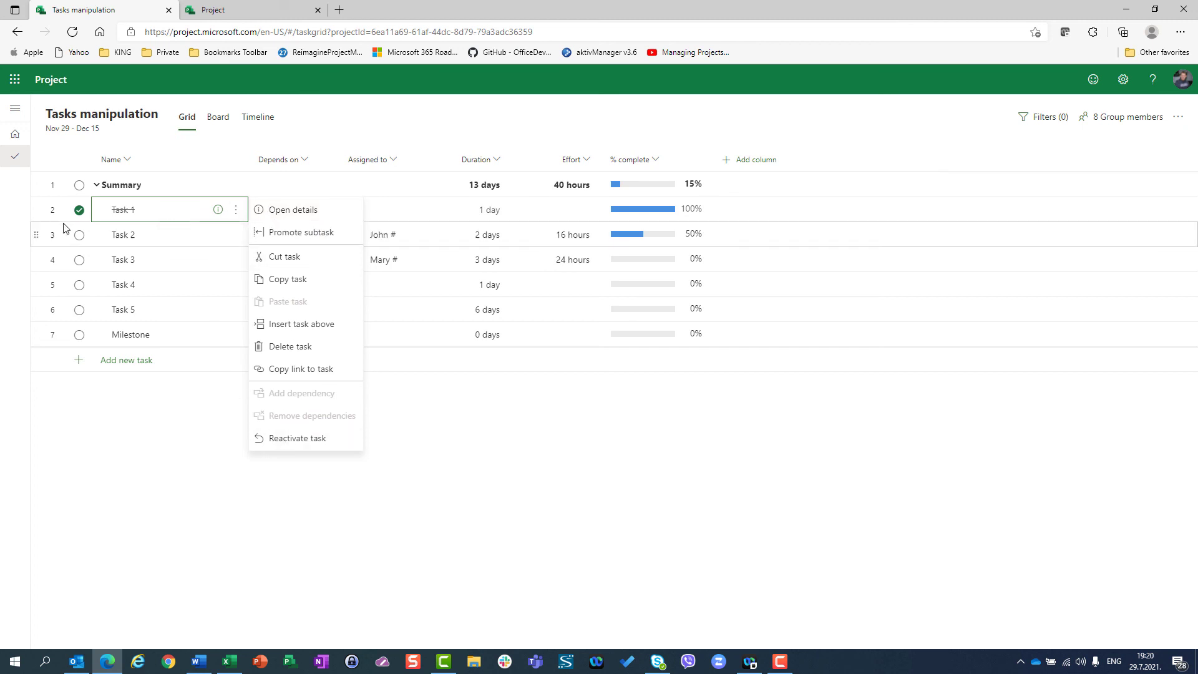
pyautogui.moveTo(40, 208)
pyautogui.mouseDown()
pyautogui.moveTo(38, 321)
pyautogui.moveTo(37, 207)
pyautogui.mouseUp()
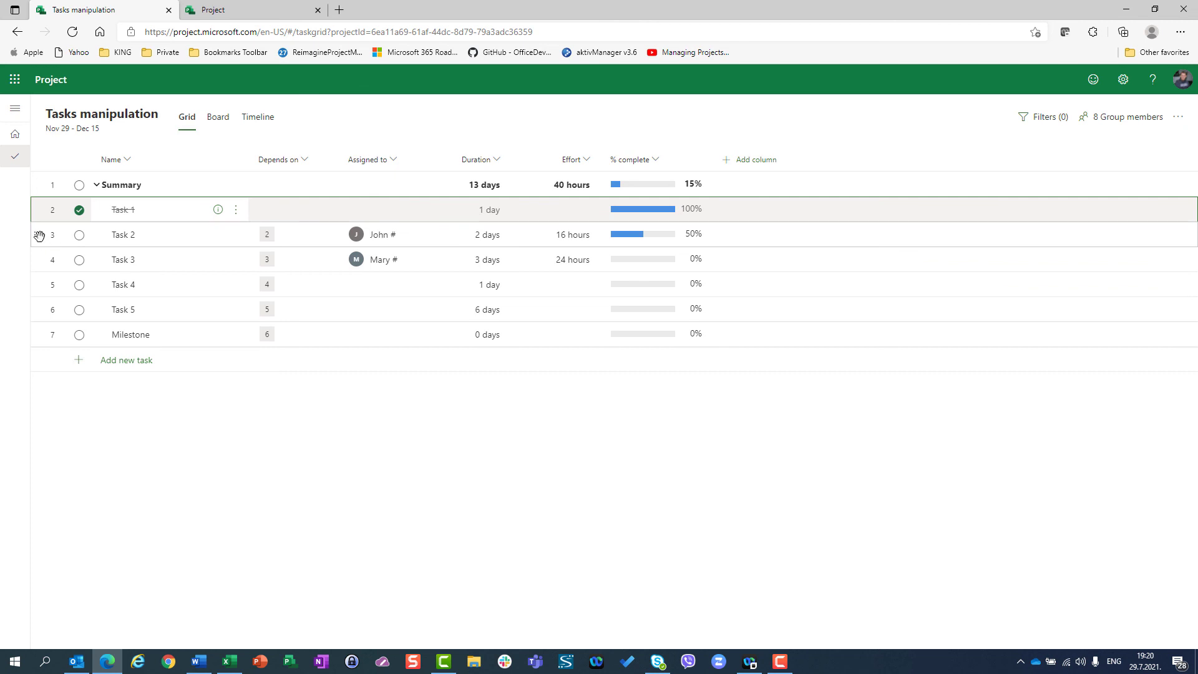
pyautogui.moveTo(38, 236); pyautogui.dragTo(55, 340)
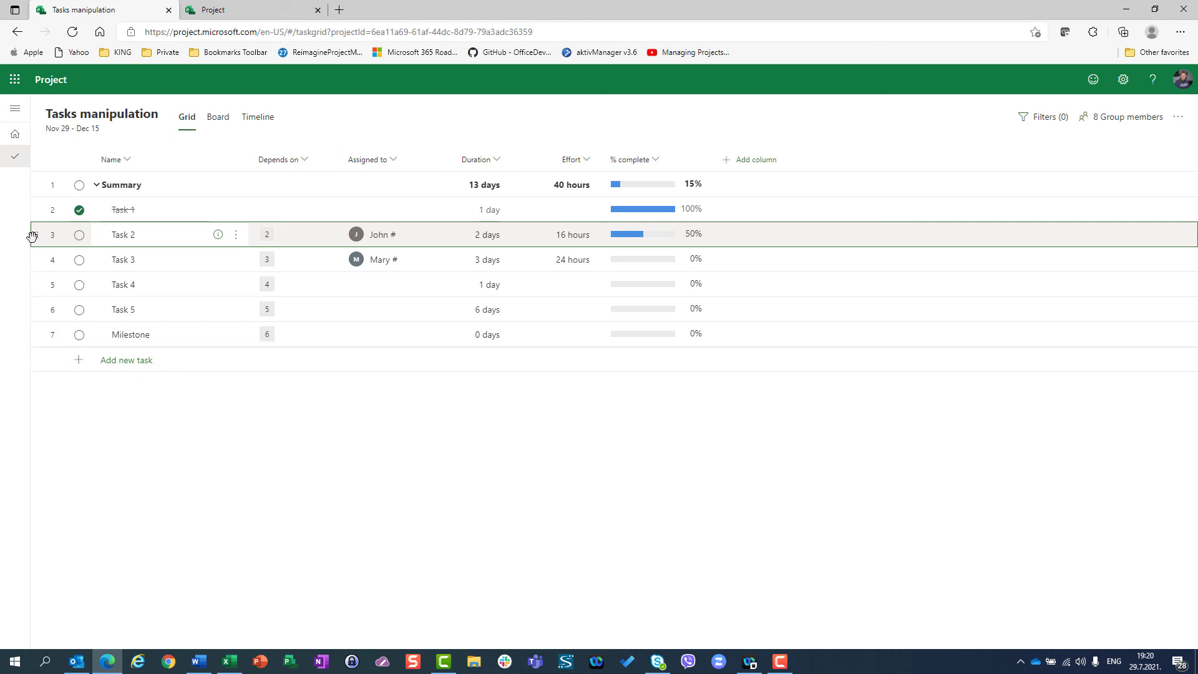
pyautogui.moveTo(35, 236); pyautogui.dragTo(41, 337)
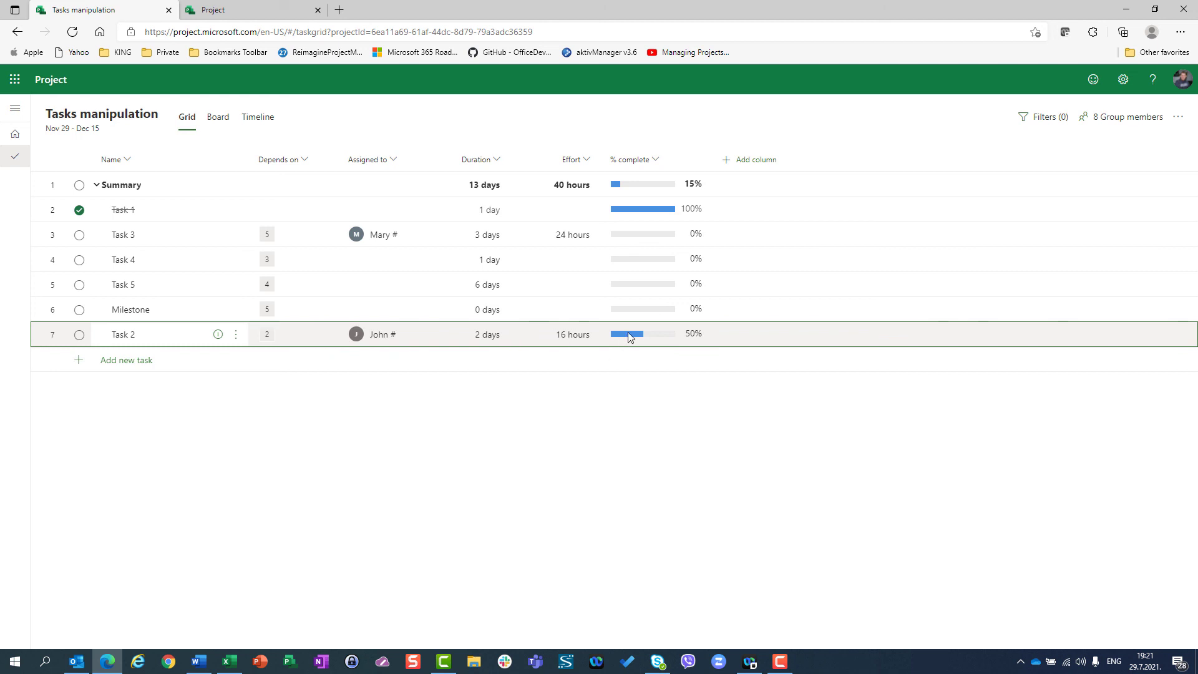
# Move the Task 2 row back up to sit directly below Task 1.
pyautogui.moveTo(629, 337)
pyautogui.moveTo(35, 334); pyautogui.dragTo(45, 237)
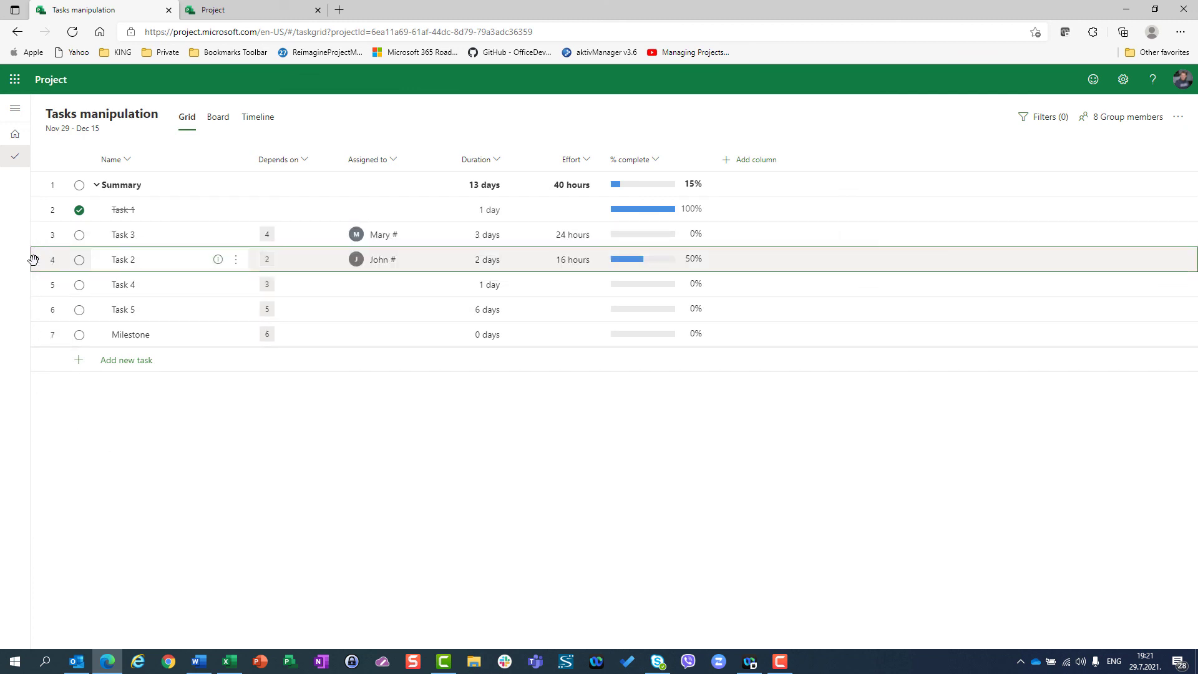
pyautogui.moveTo(32, 258); pyautogui.dragTo(40, 234)
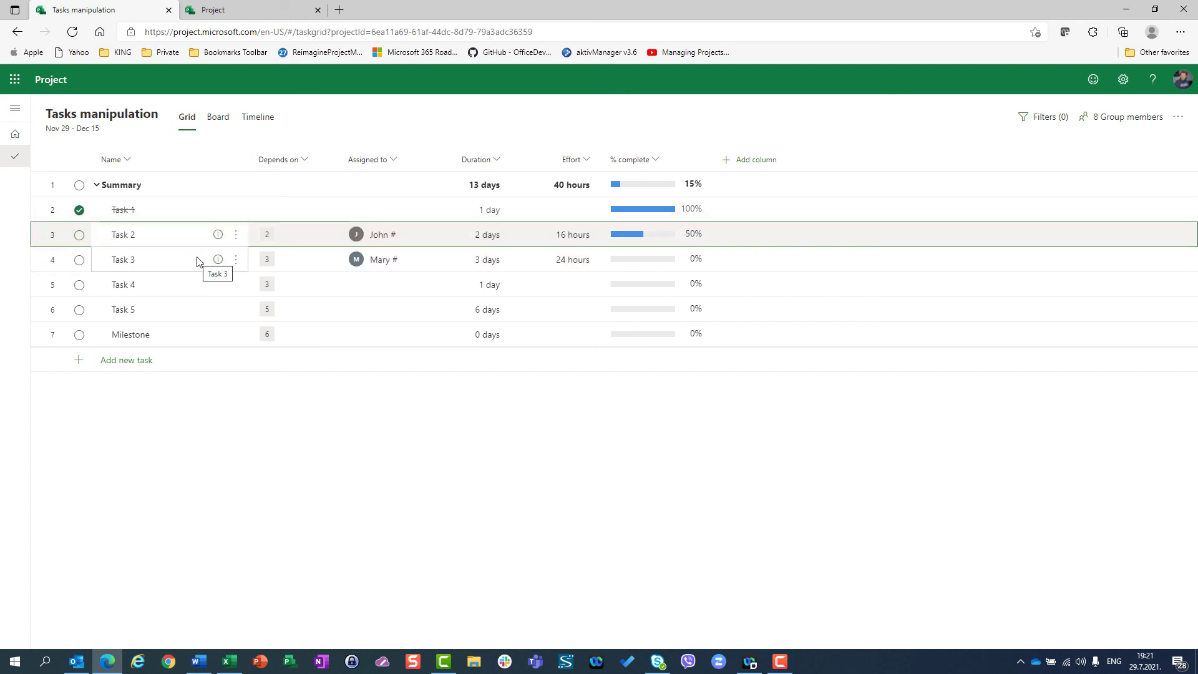
# Review Task 1's options once more, check the pasted task link in the Word document, and return to the project in the browser.
pyautogui.click(236, 213)
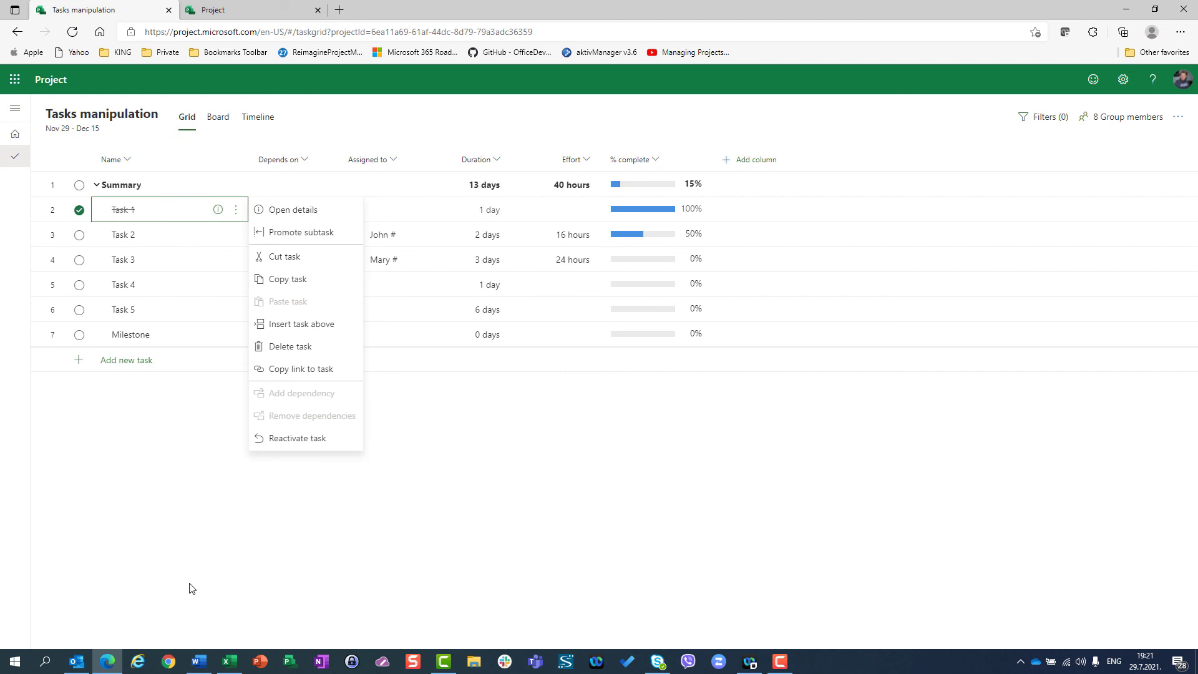
pyautogui.click(198, 660)
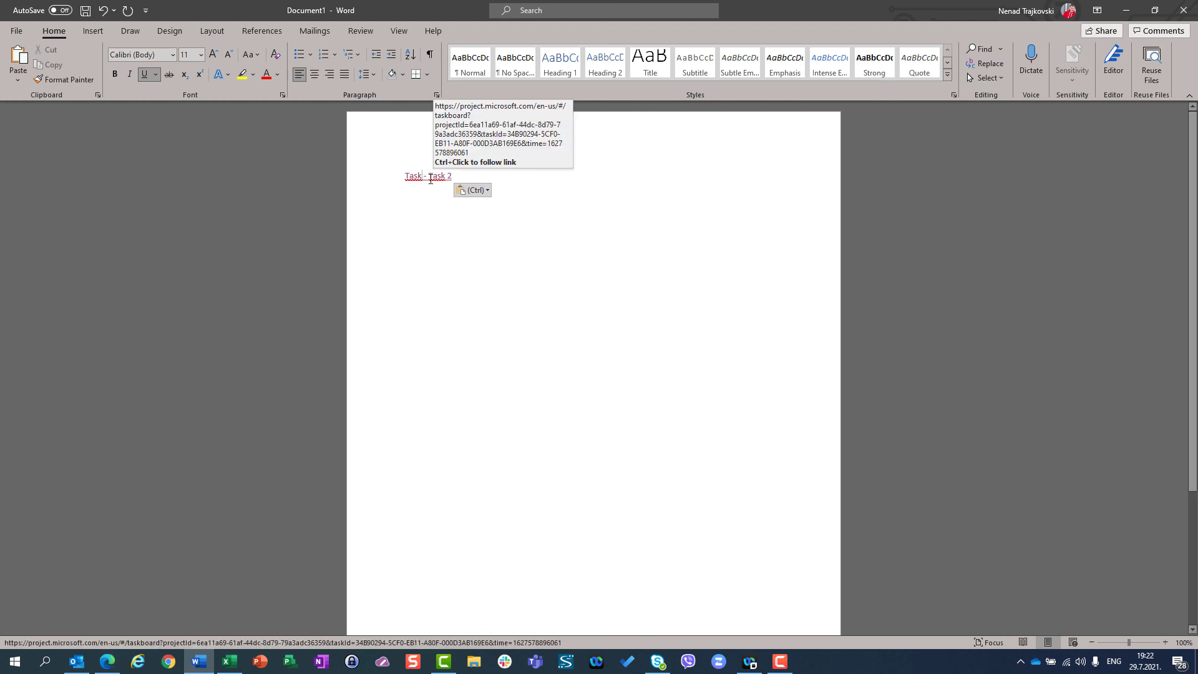
pyautogui.click(107, 661)
pyautogui.click(127, 558)
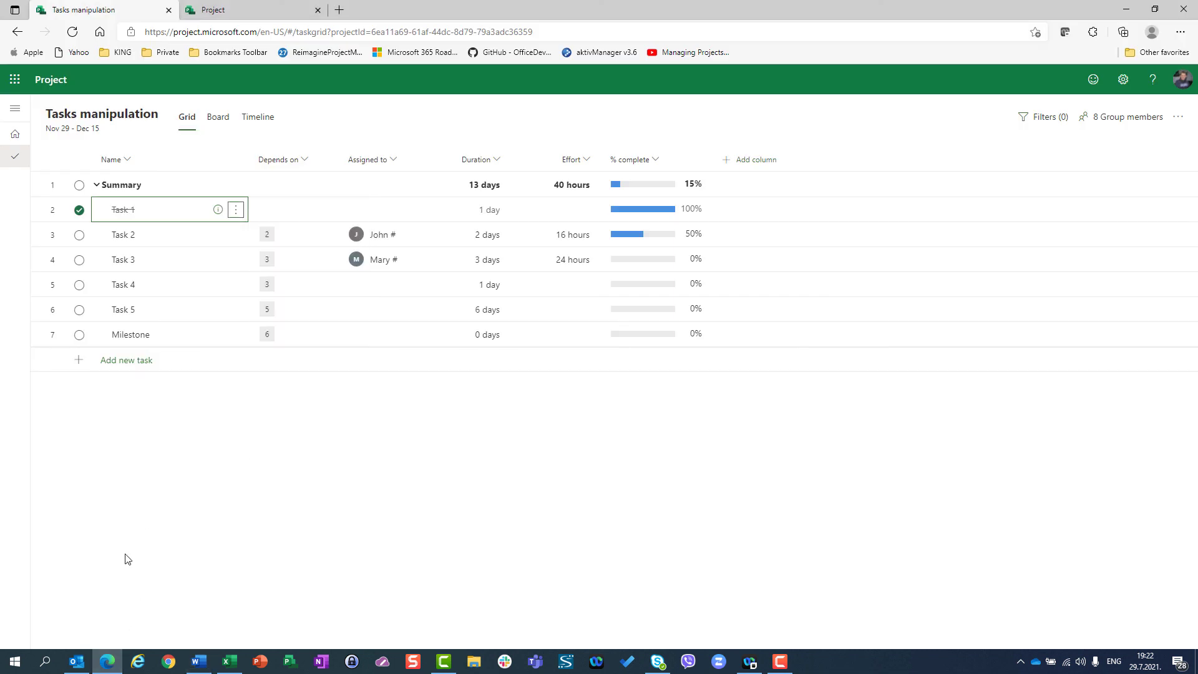